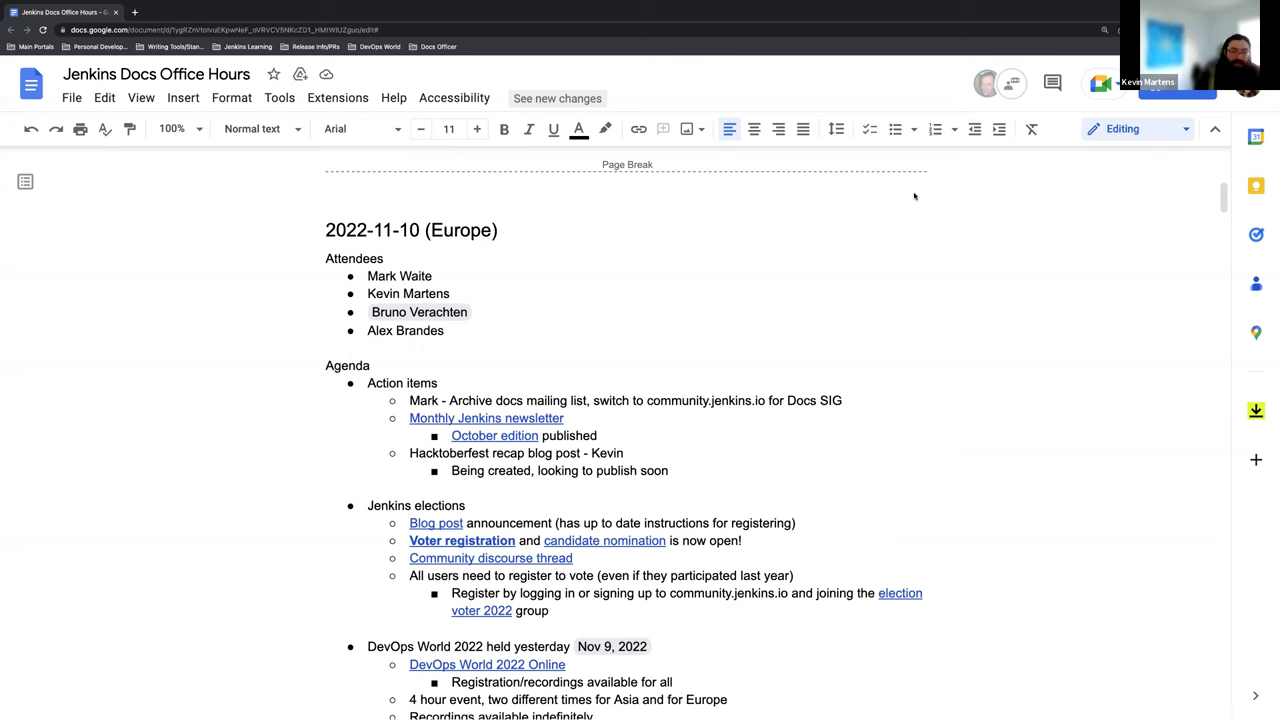
# Step: Review the 2022-11-10 (Europe) meeting notes from the attendees through the Next LTS (2.375.1) item
pyautogui.scroll(-2, 911, 196)
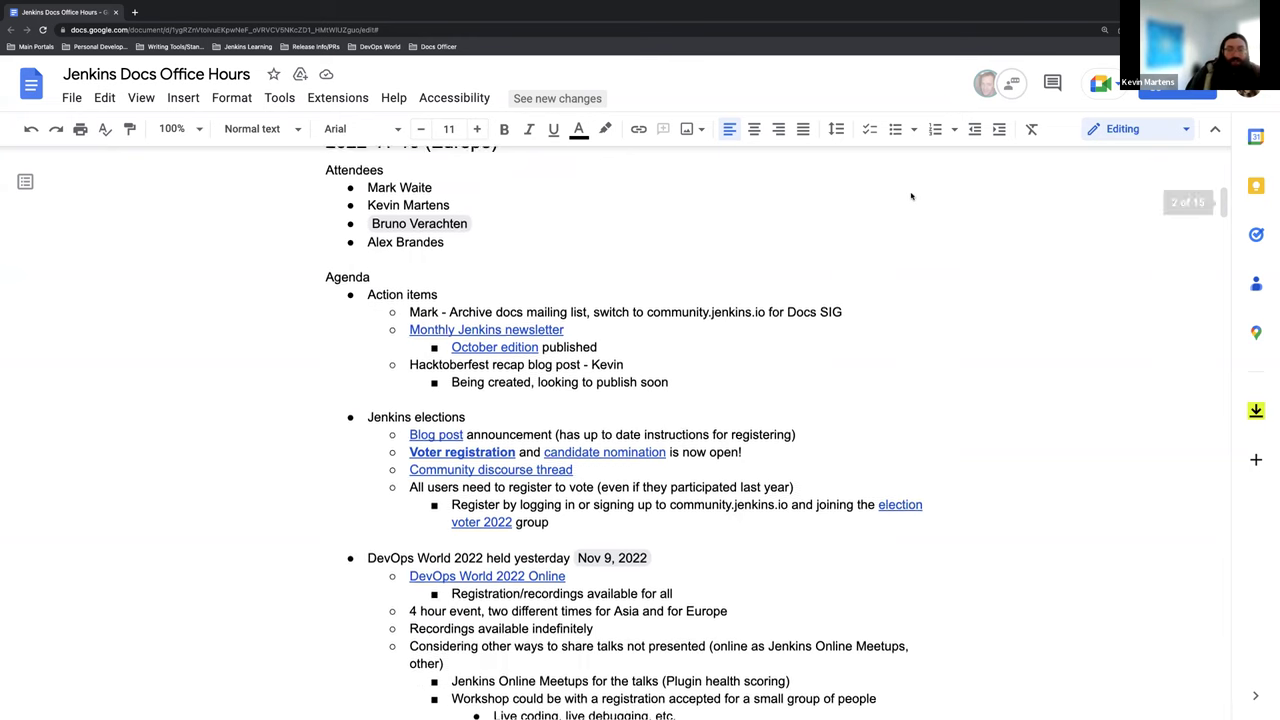
pyautogui.scroll(-1, 728, 329)
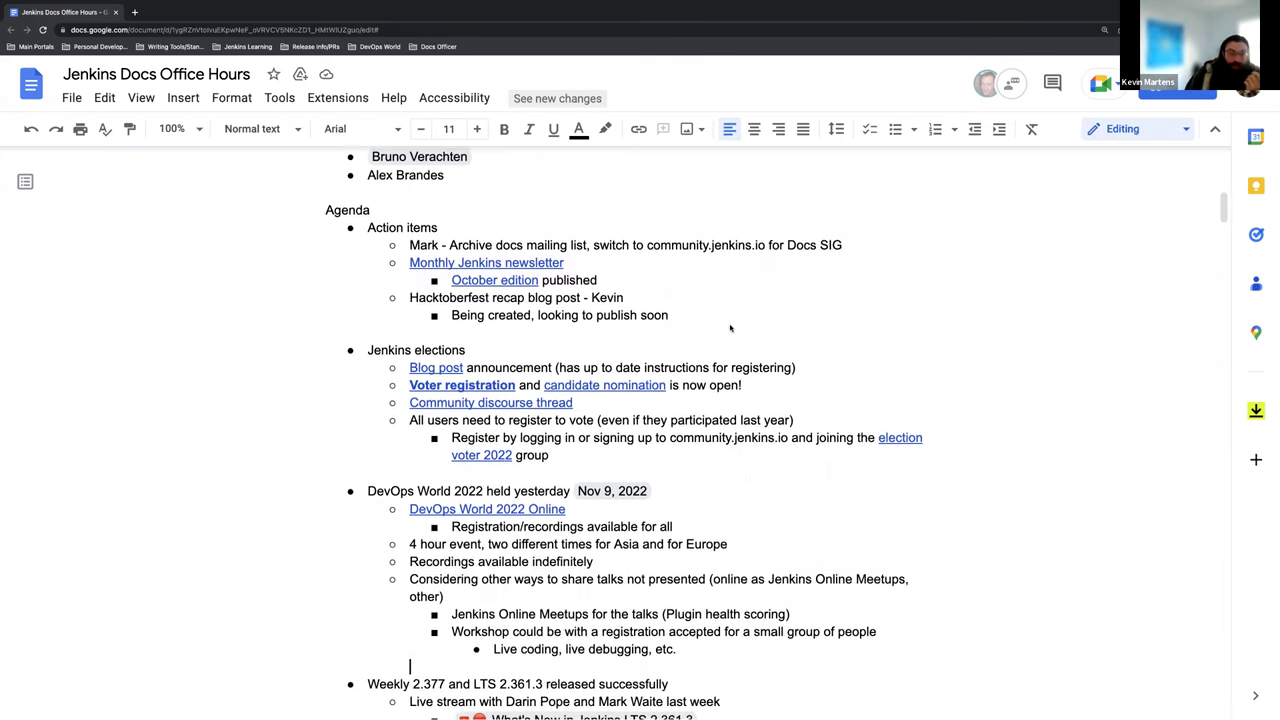
pyautogui.scroll(-2, 780, 326)
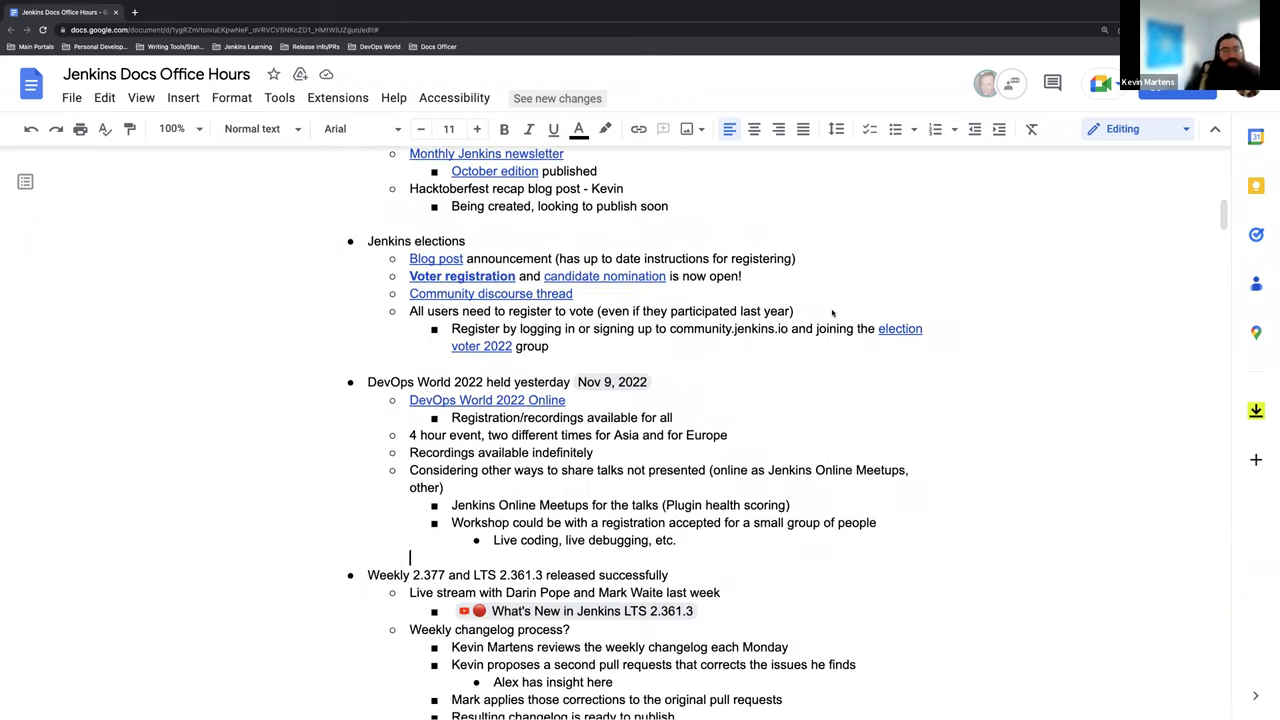
pyautogui.scroll(-2, 832, 313)
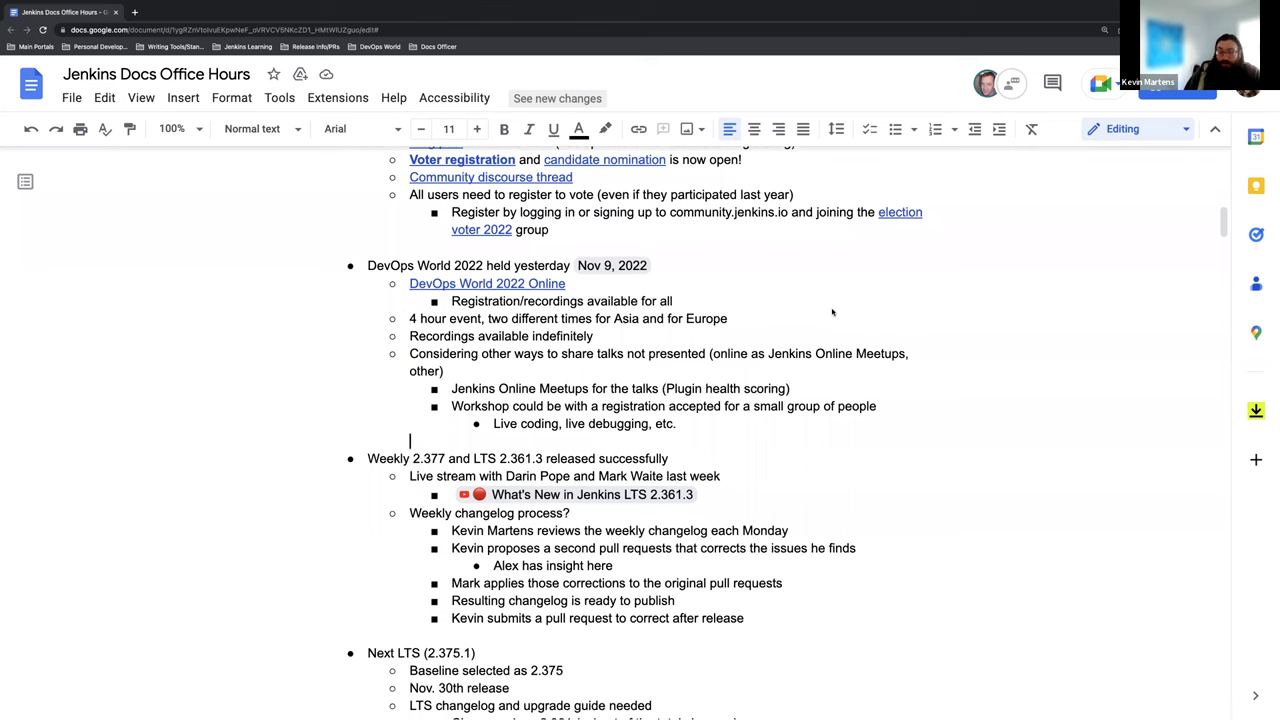
pyautogui.scroll(-2, 790, 310)
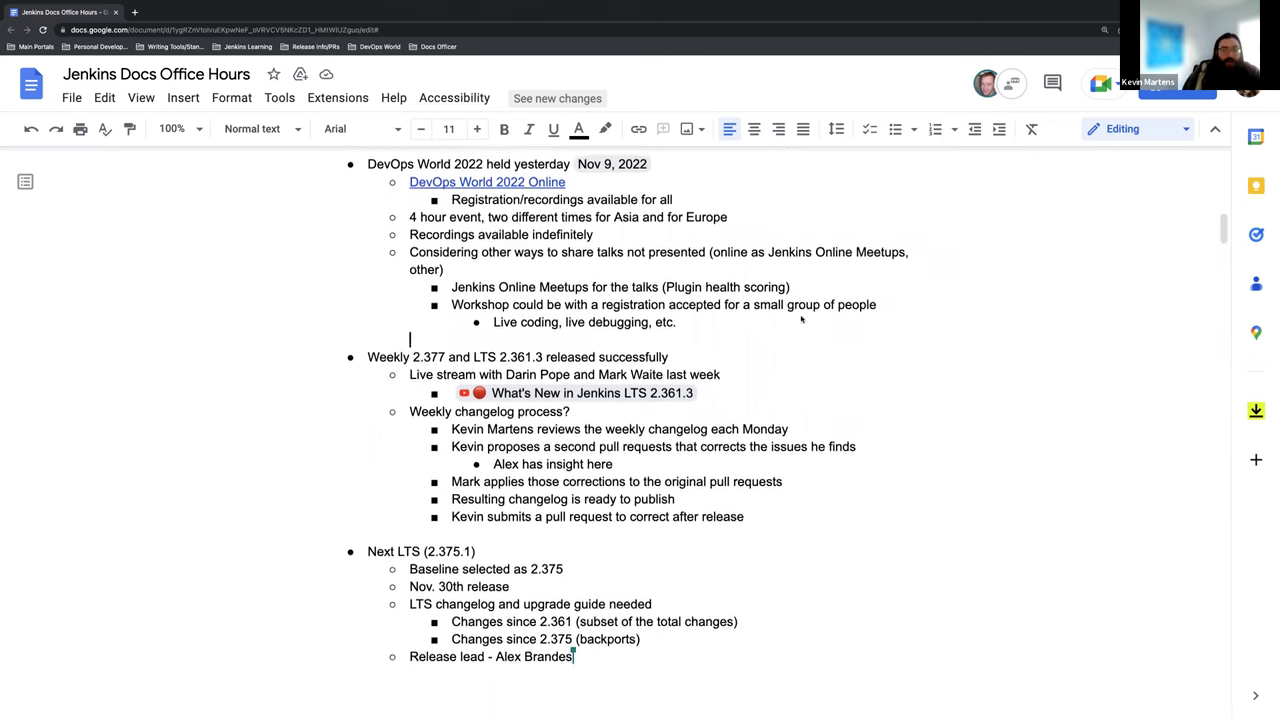
pyautogui.scroll(-1, 801, 319)
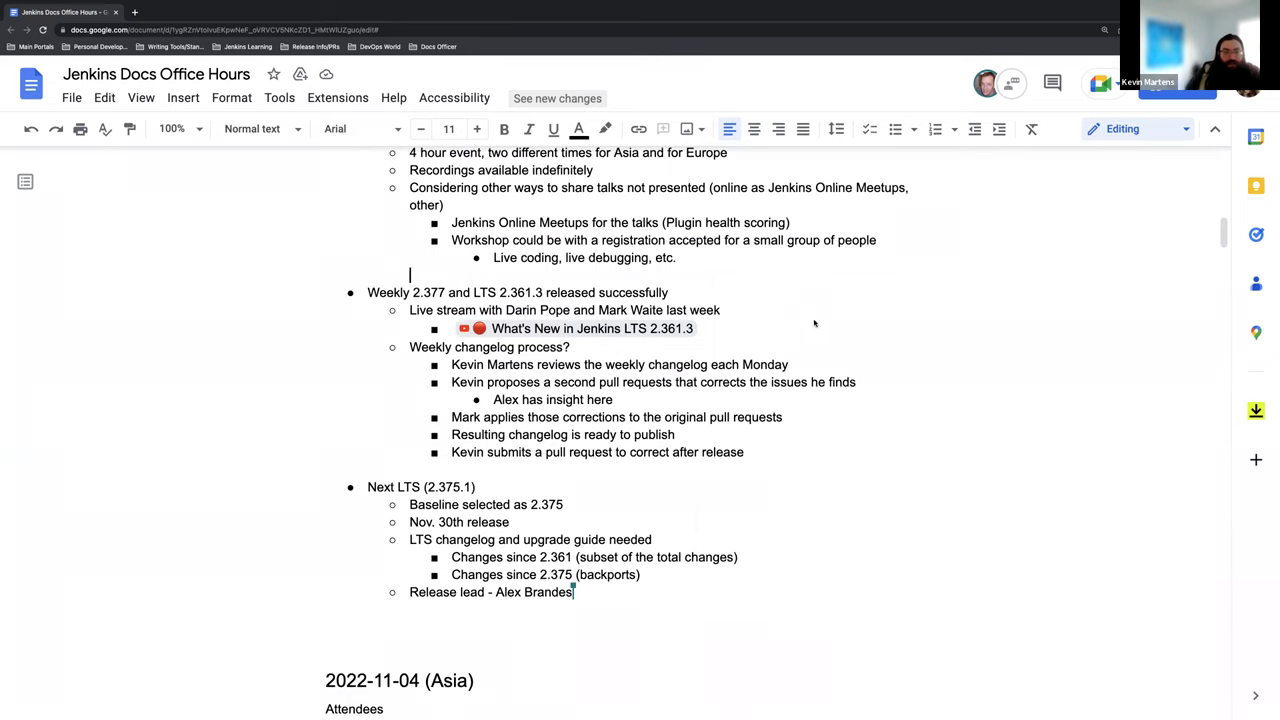
pyautogui.scroll(-1, 815, 323)
pyautogui.scroll(-2, 815, 323)
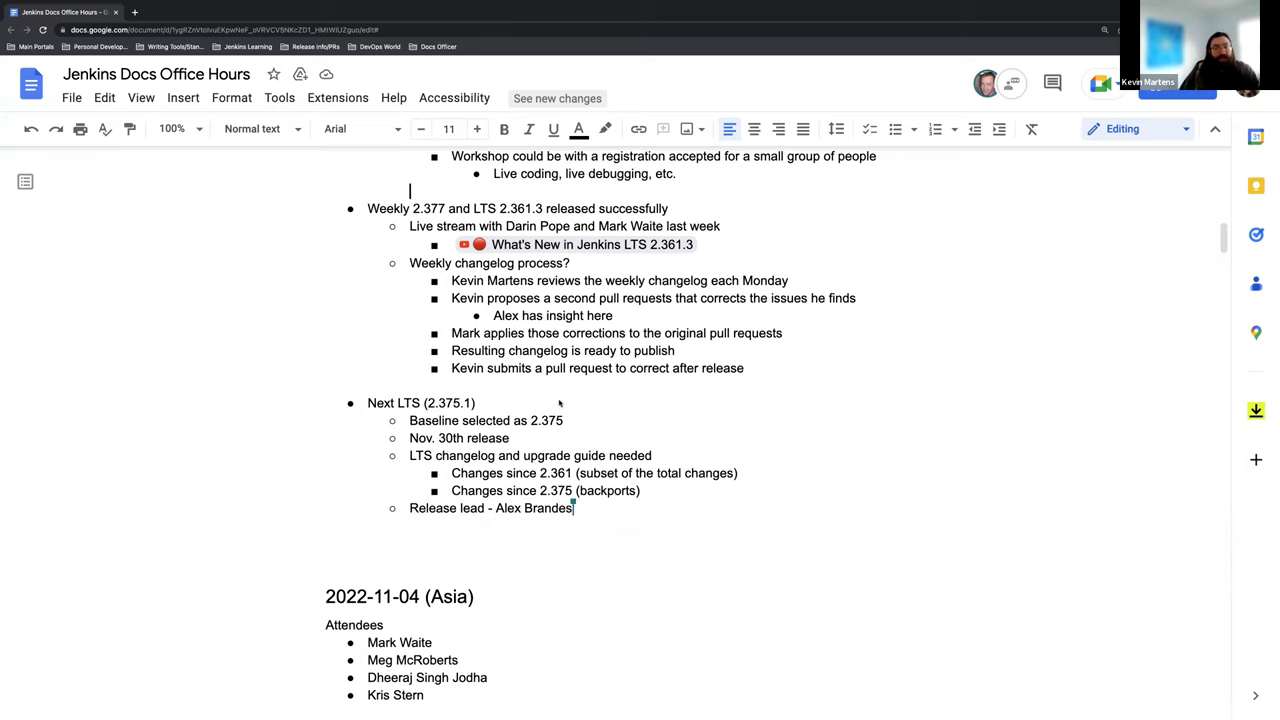
pyautogui.scroll(5, 614, 392)
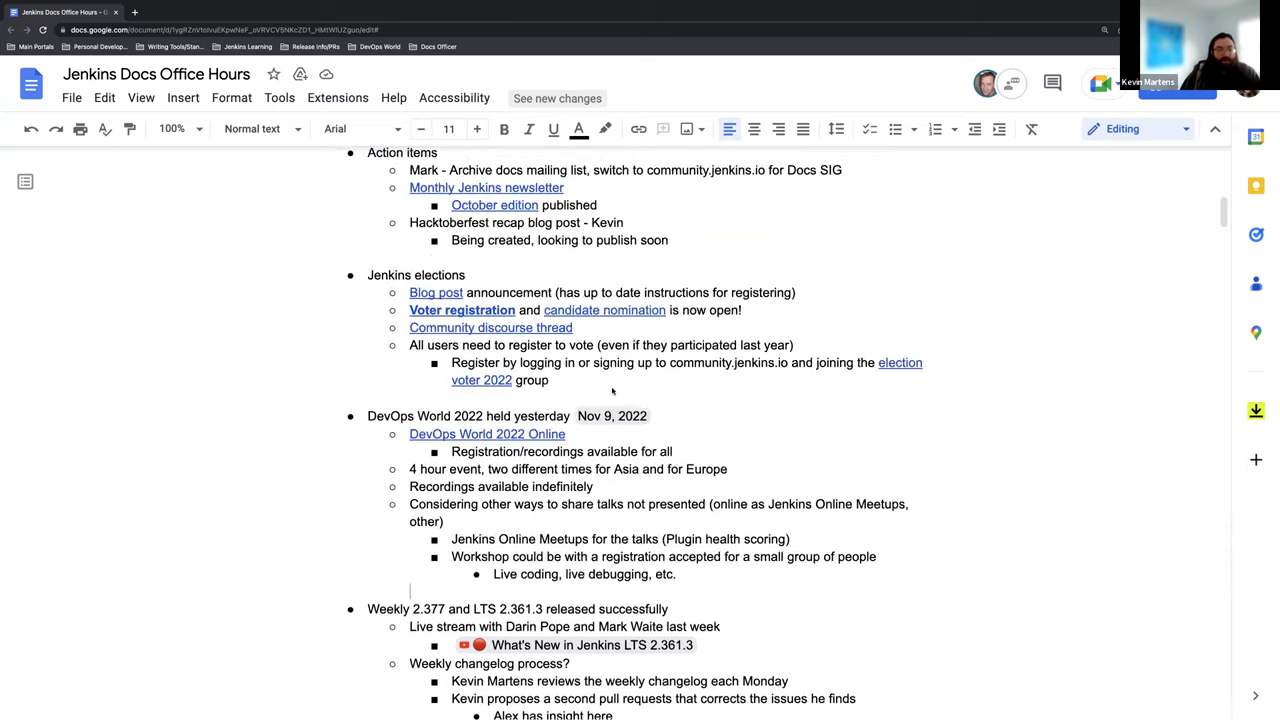
pyautogui.scroll(-1, 710, 397)
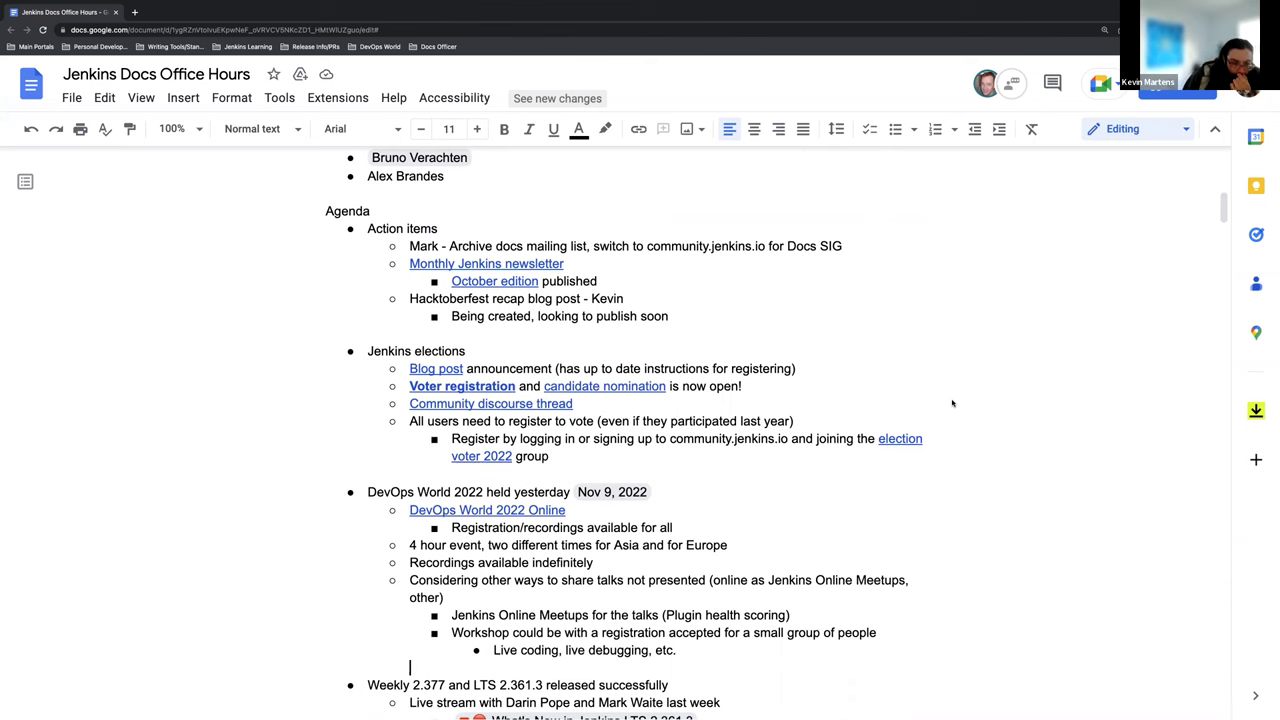
pyautogui.scroll(-1, 952, 403)
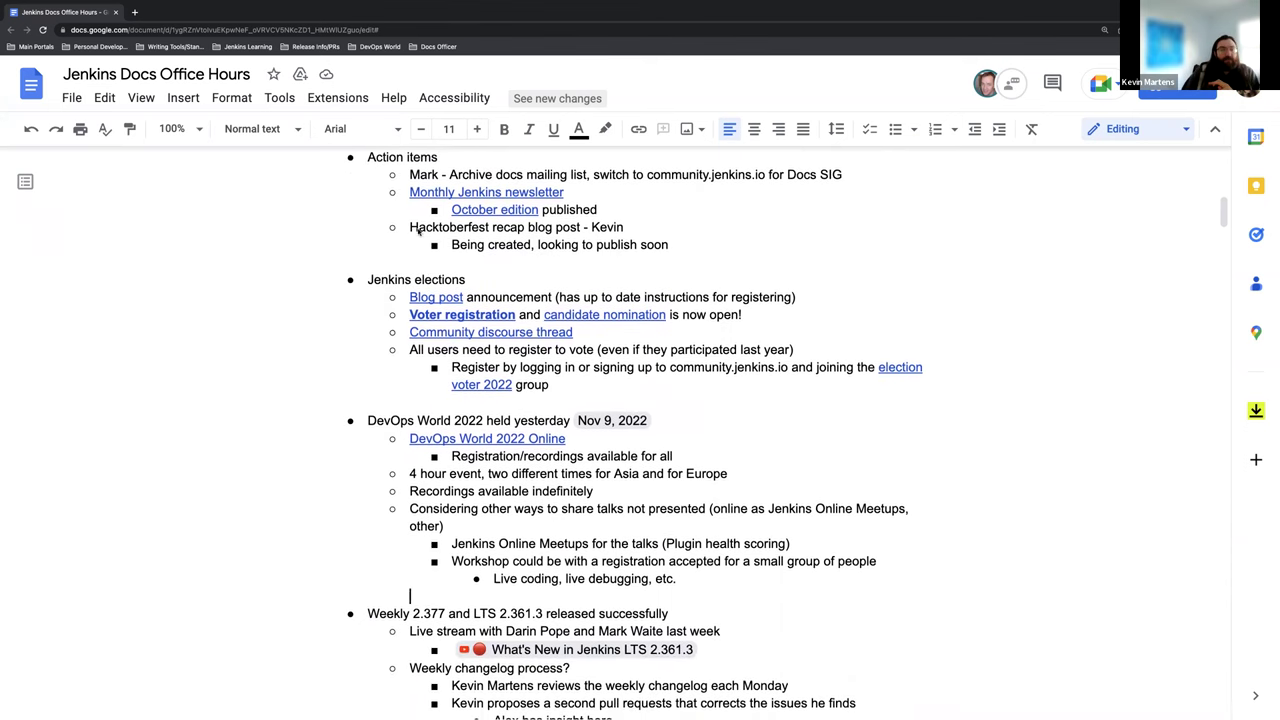
# Step: View the October edition pull request, close it, and open the Monthly Jenkins newsletter link from the action items
pyautogui.scroll(1, 448, 234)
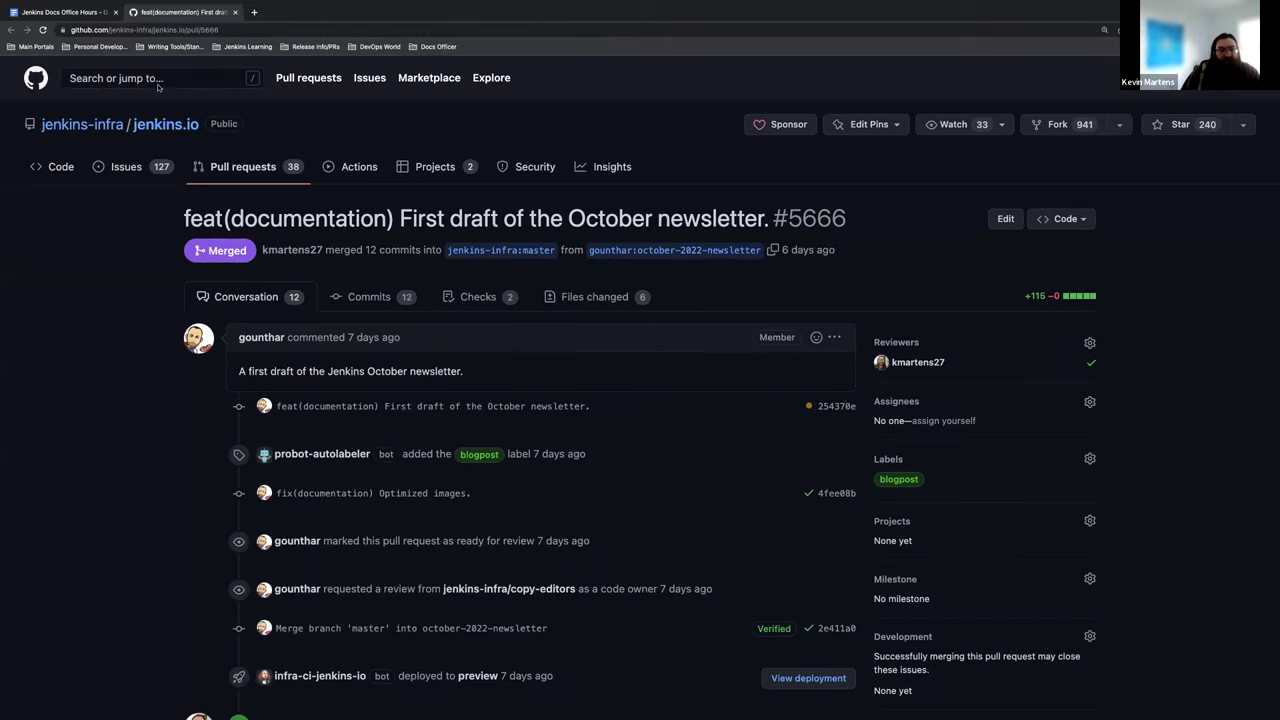
pyautogui.click(235, 12)
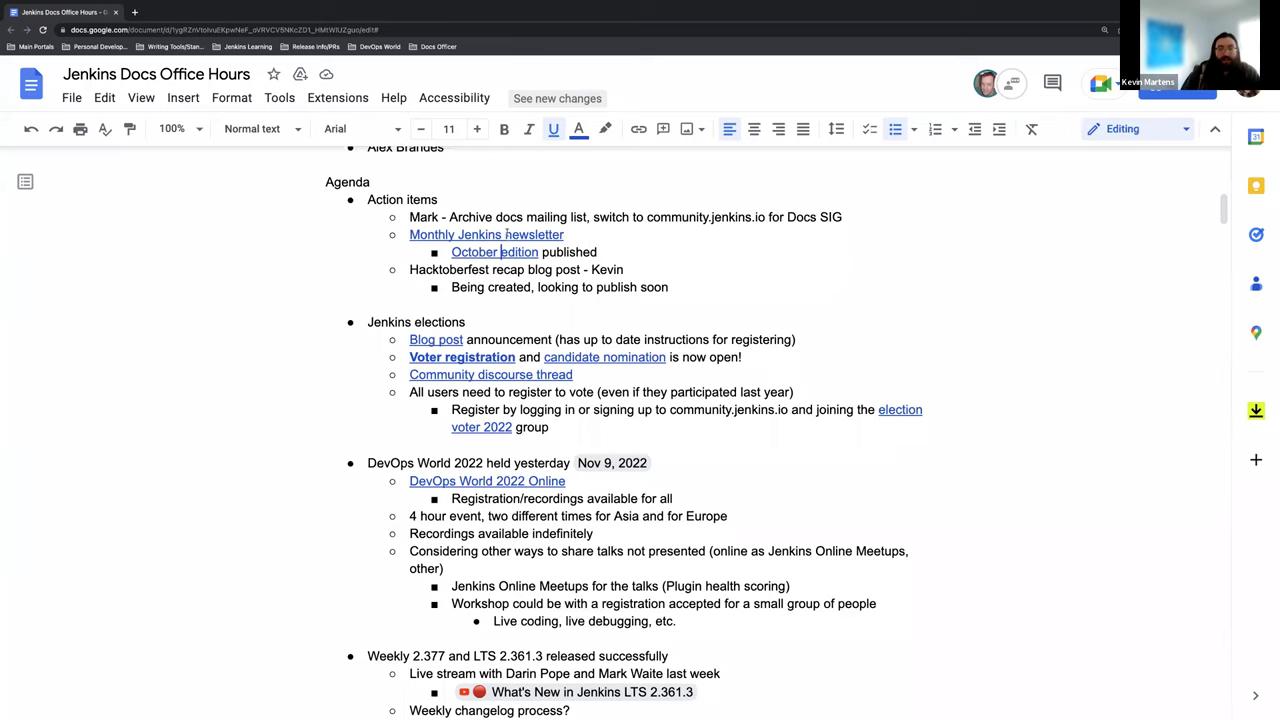
pyautogui.click(508, 236)
pyautogui.click(505, 262)
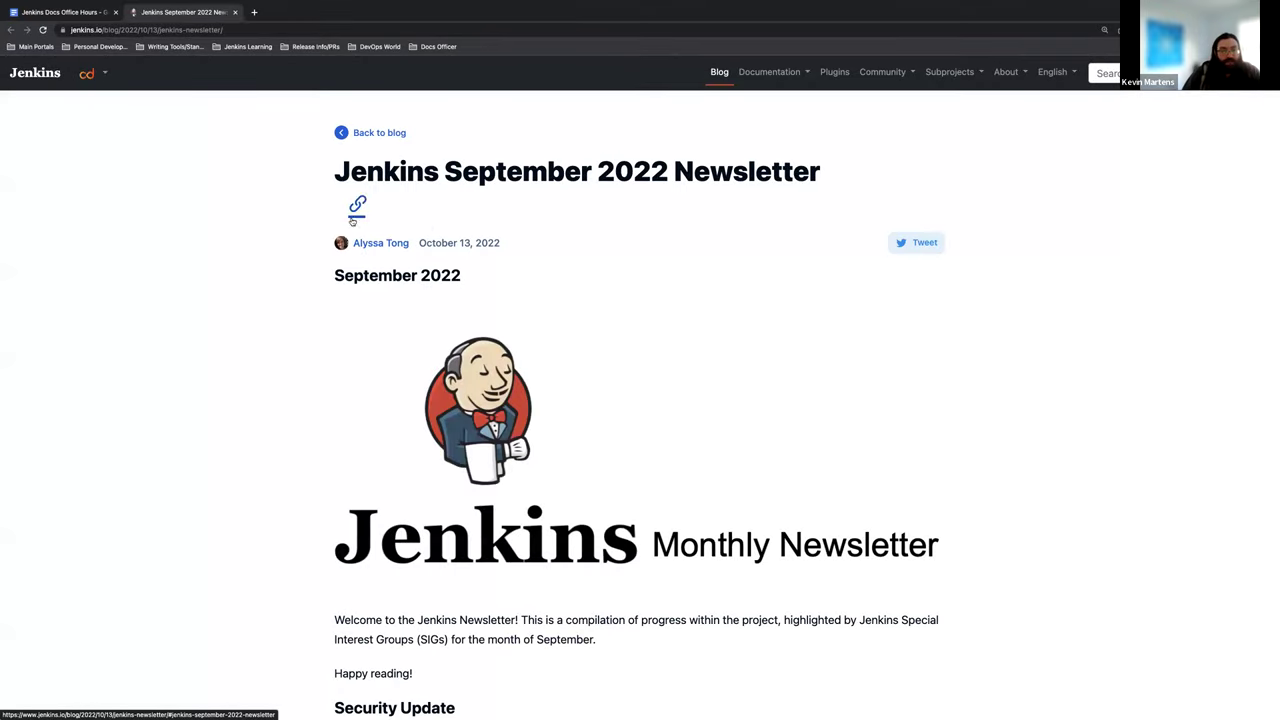
# Step: Open the Jenkins October 2022 Newsletter from the community blog, read through to its User Experience Update, and return to the meeting notes
pyautogui.click(381, 135)
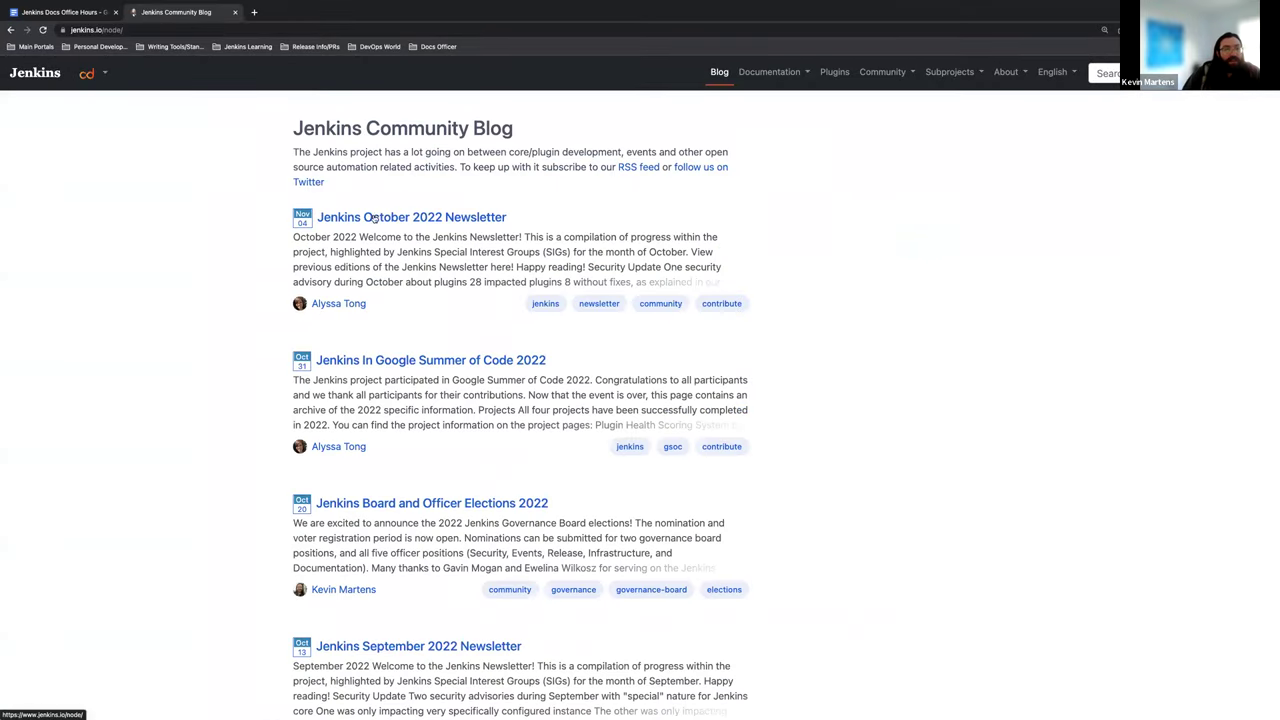
pyautogui.click(376, 216)
pyautogui.scroll(-1, 521, 282)
pyautogui.scroll(-6, 521, 282)
pyautogui.scroll(-5, 547, 307)
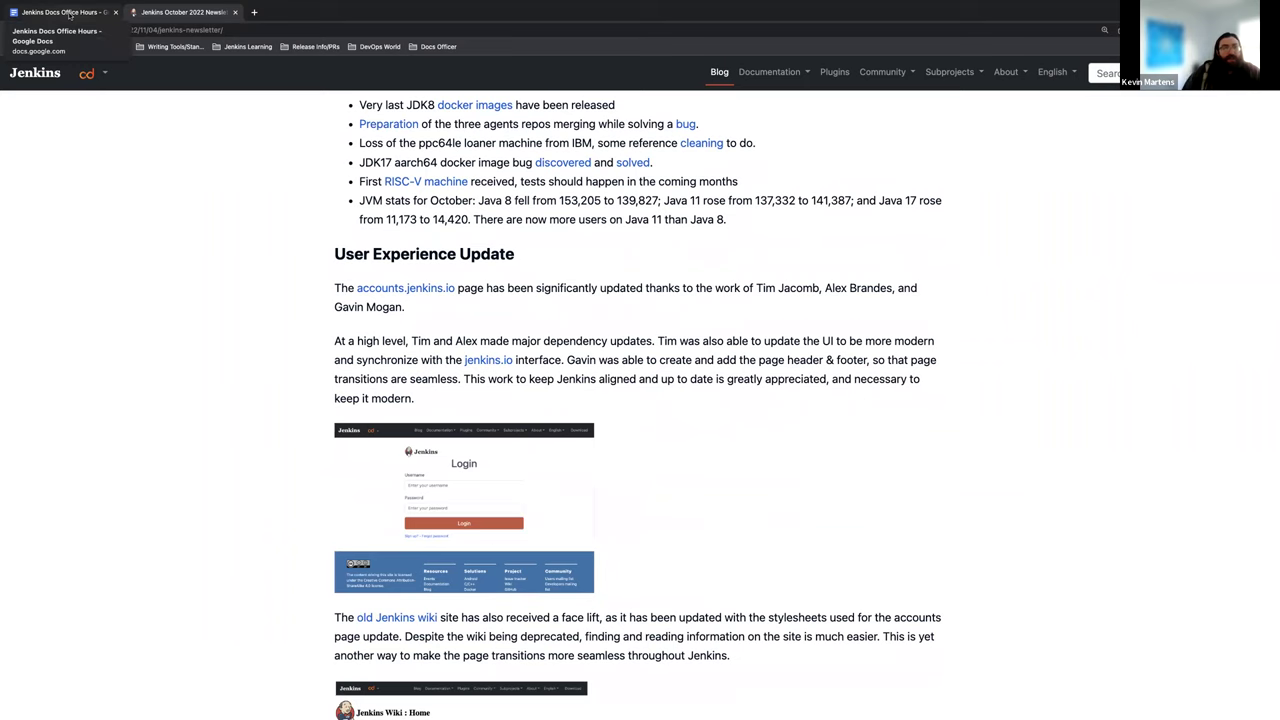
pyautogui.click(70, 13)
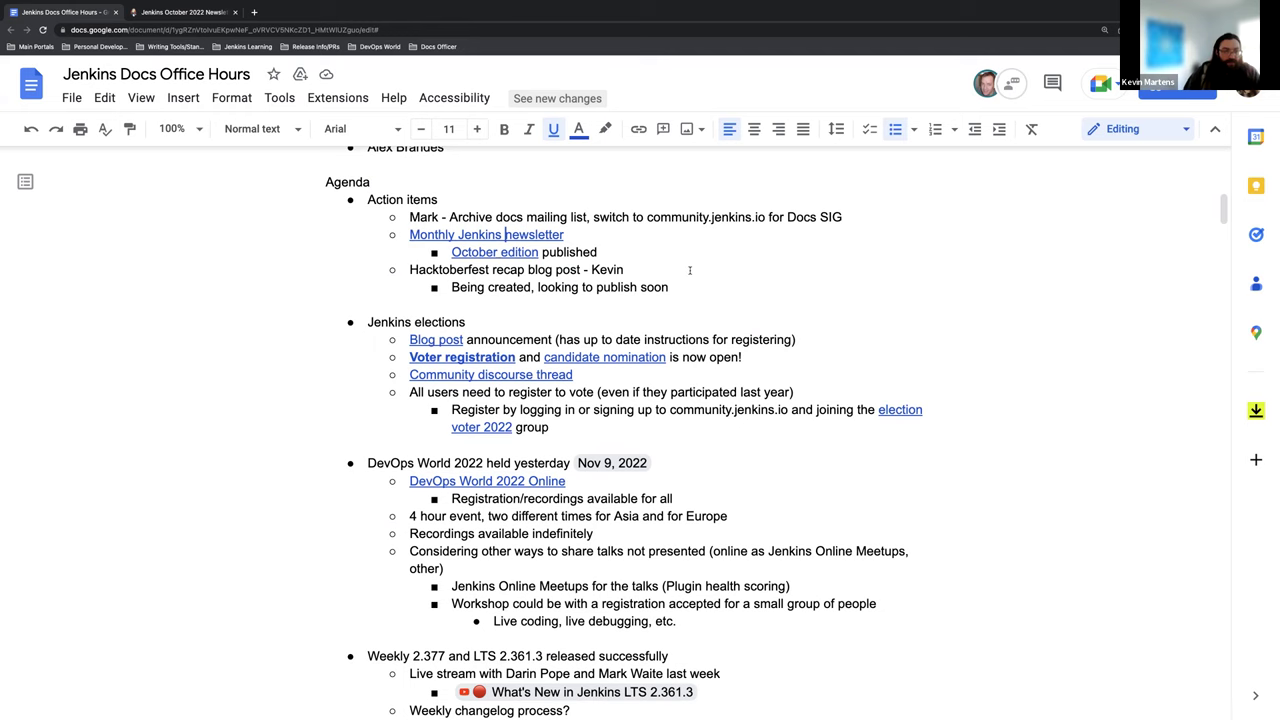
# Step: Go over the Hacktoberfest recap action item and the Jenkins elections section of the notes
pyautogui.scroll(-1, 680, 263)
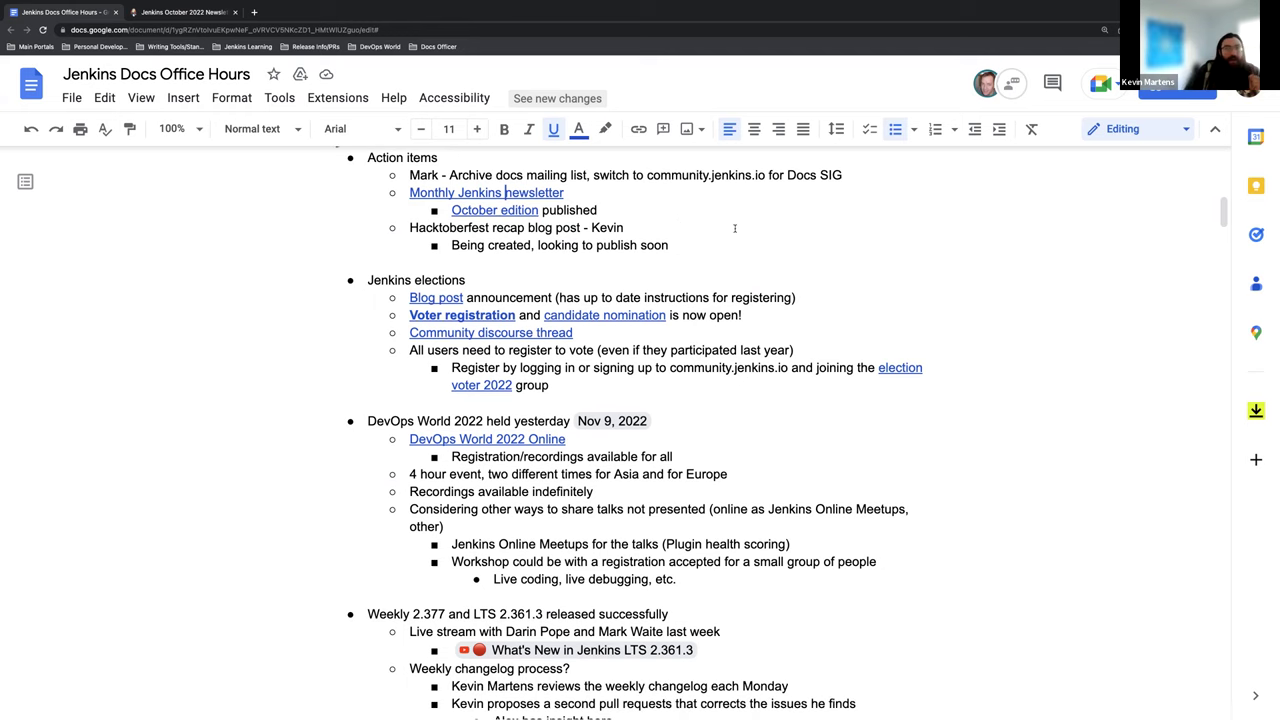
pyautogui.scroll(1, 628, 253)
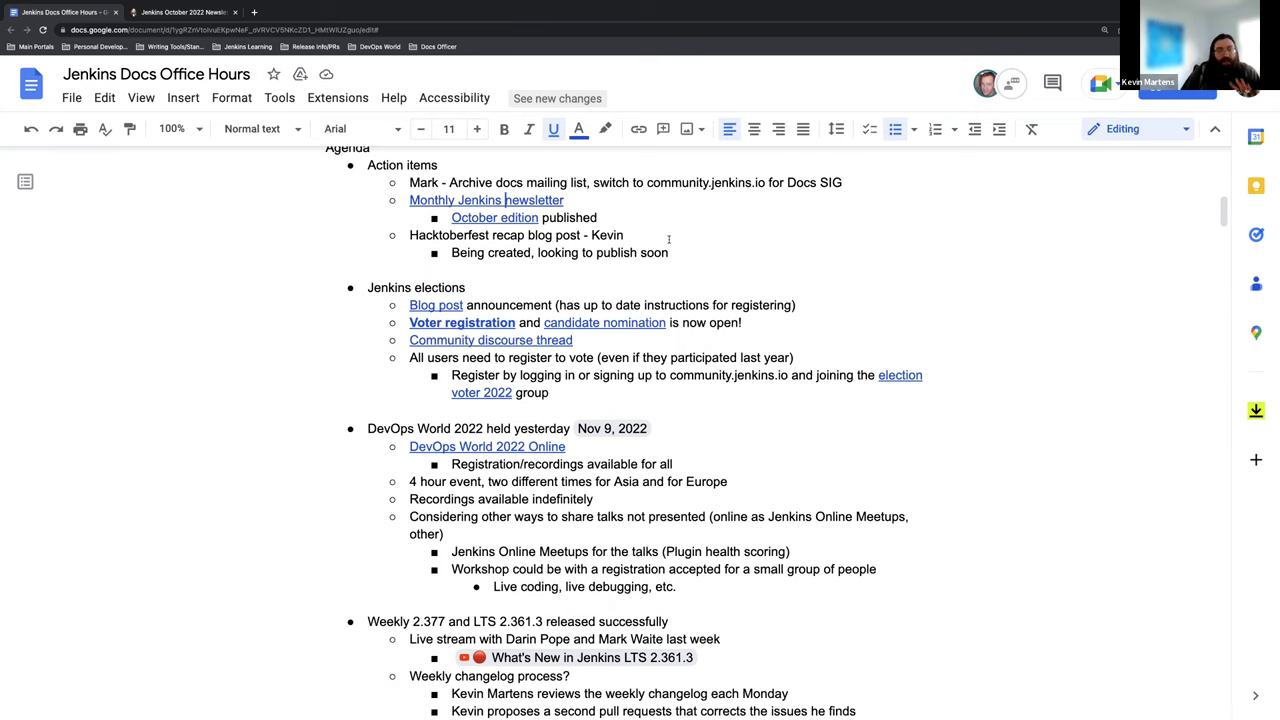
pyautogui.scroll(-1, 668, 240)
pyautogui.scroll(1, 668, 238)
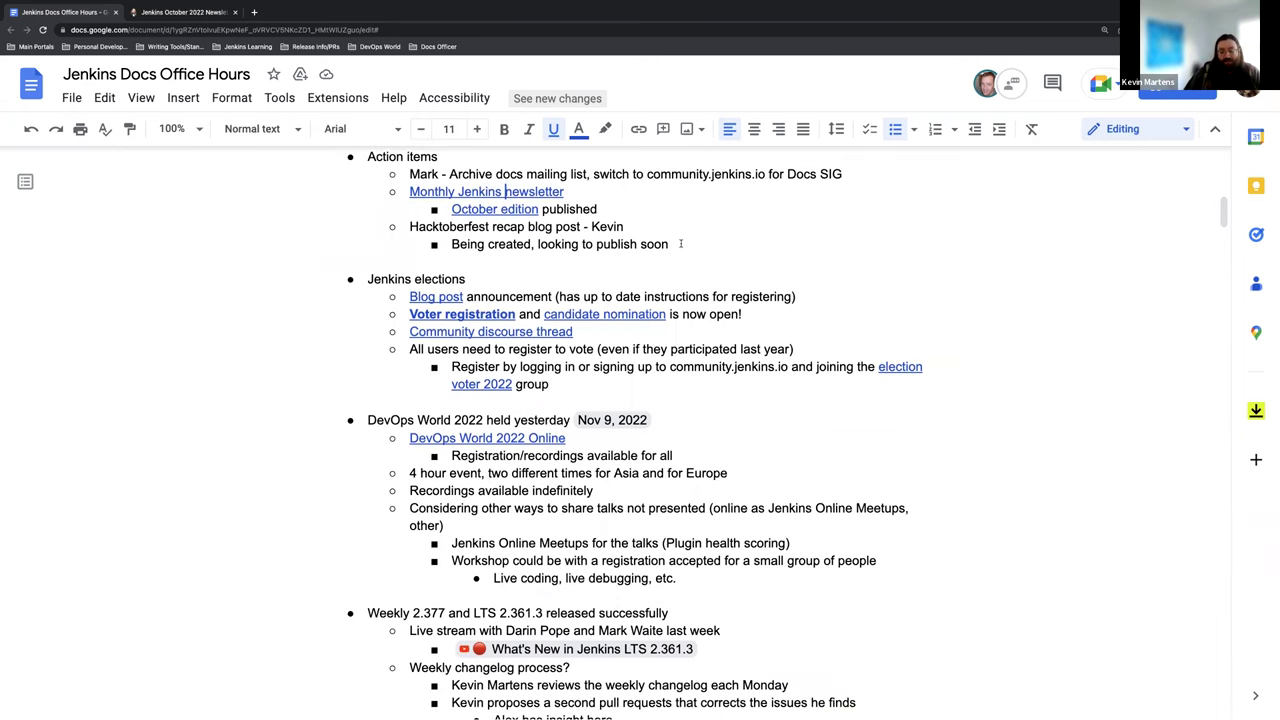
pyautogui.scroll(-3, 681, 244)
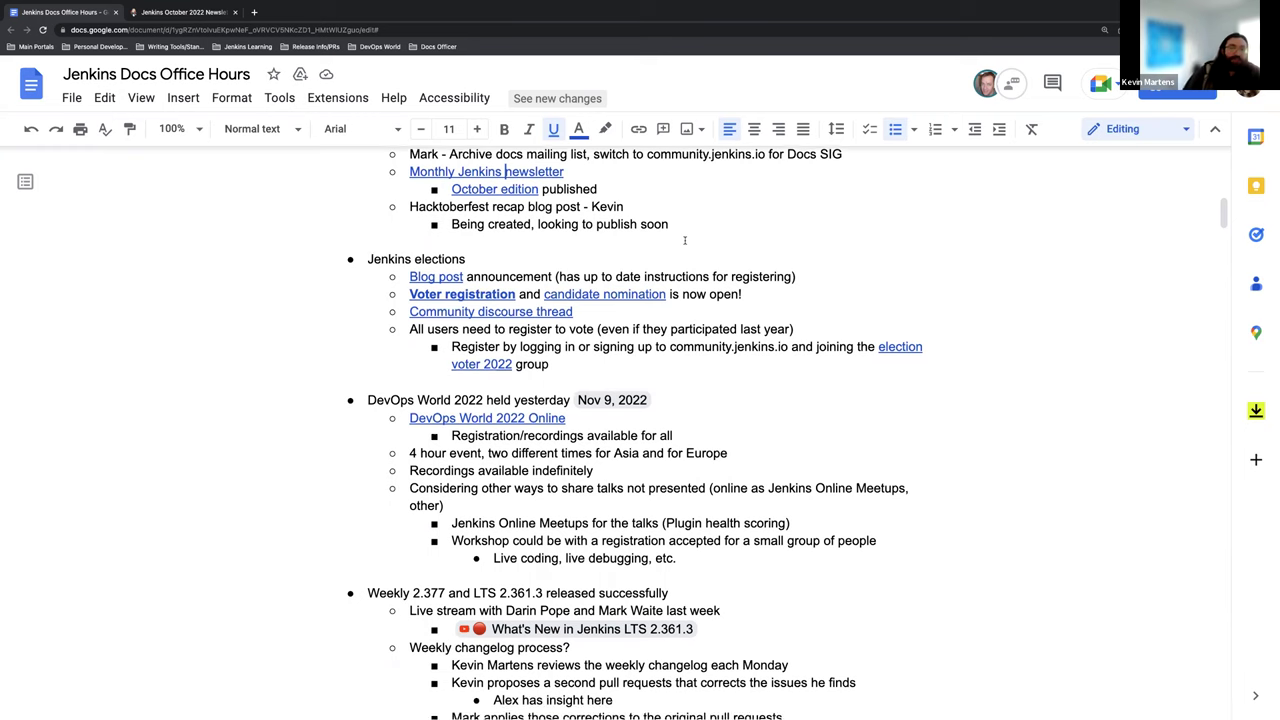
pyautogui.scroll(-2, 690, 240)
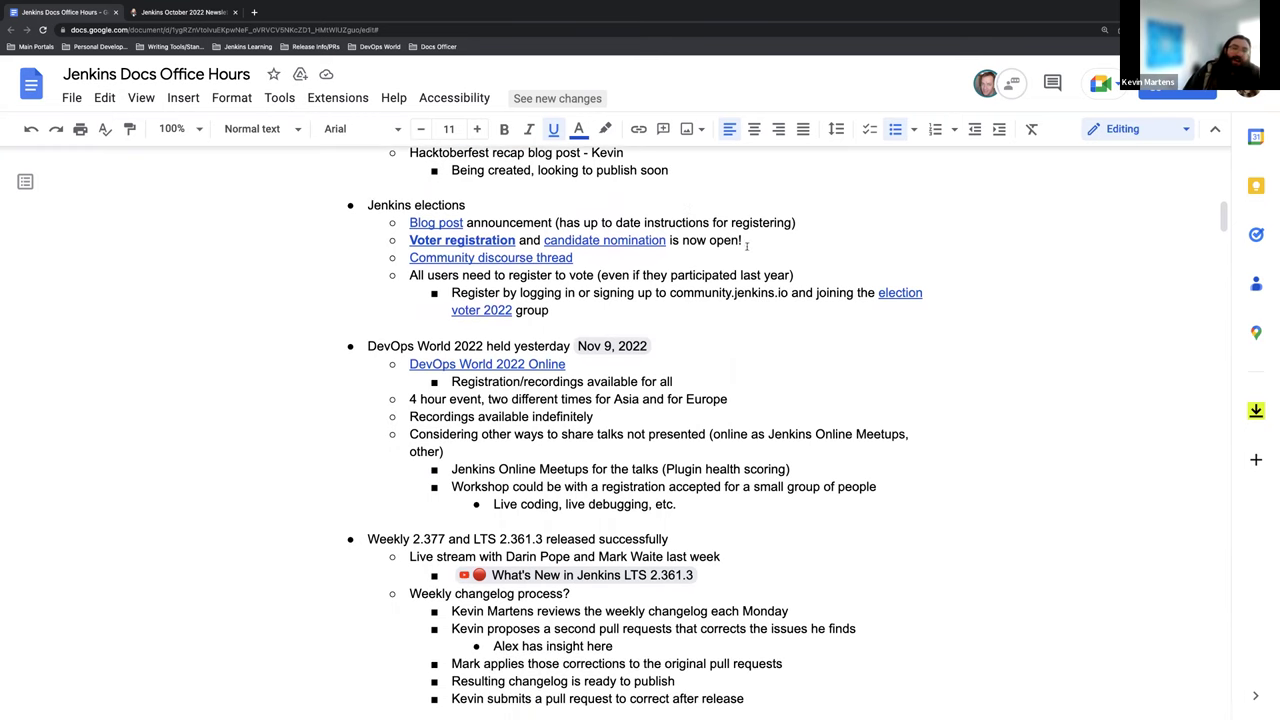
pyautogui.scroll(-2, 805, 256)
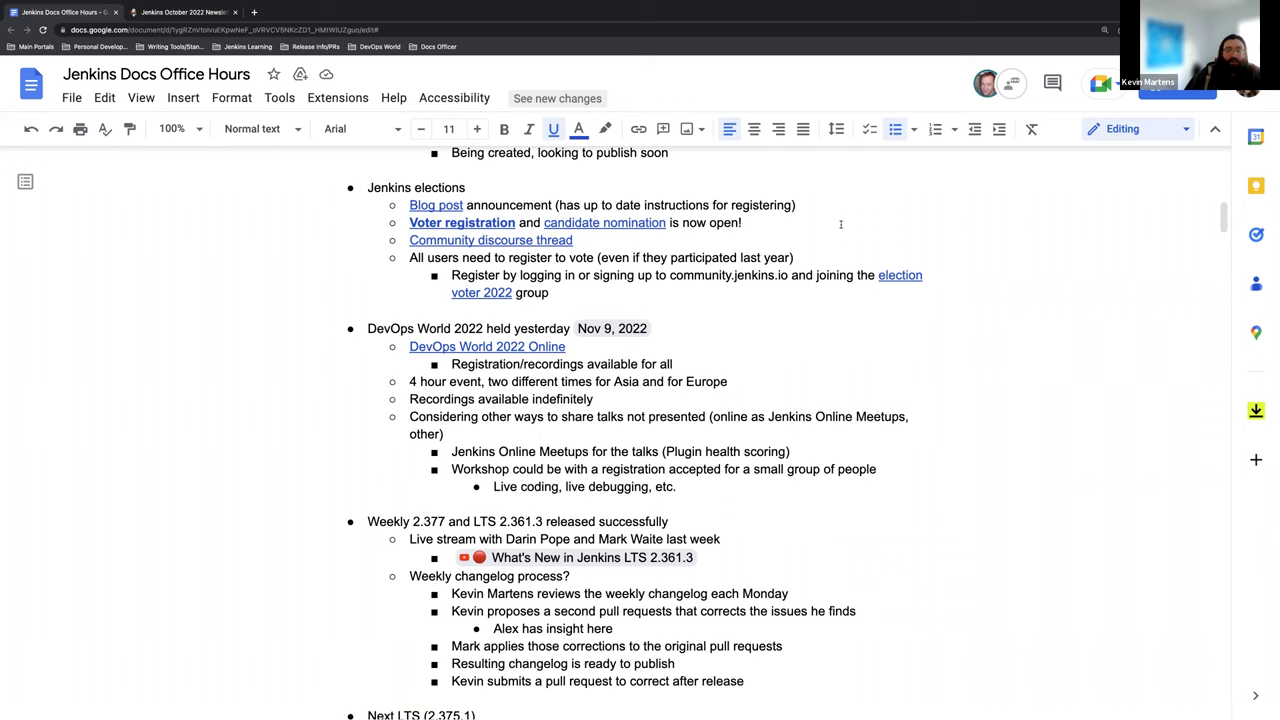
# Step: View the election voter 2022 group page linked in the Jenkins elections section and return to the meeting notes
pyautogui.scroll(-1, 700, 236)
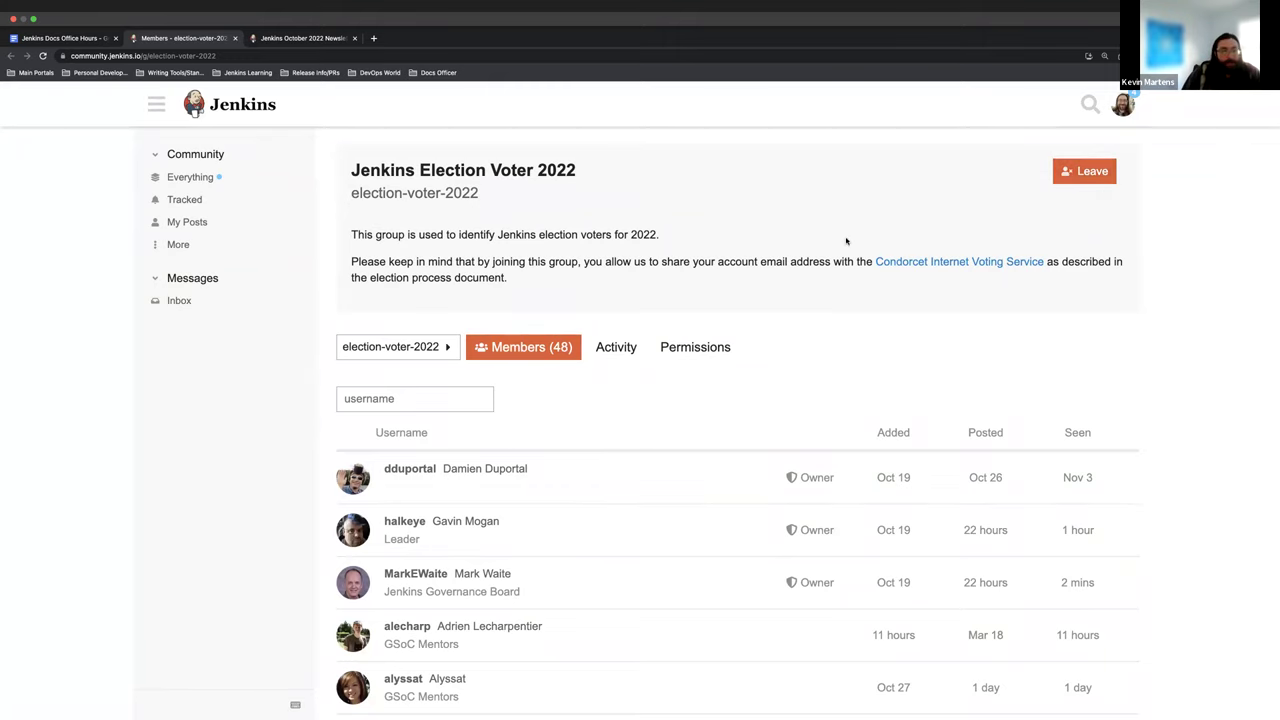
pyautogui.click(62, 39)
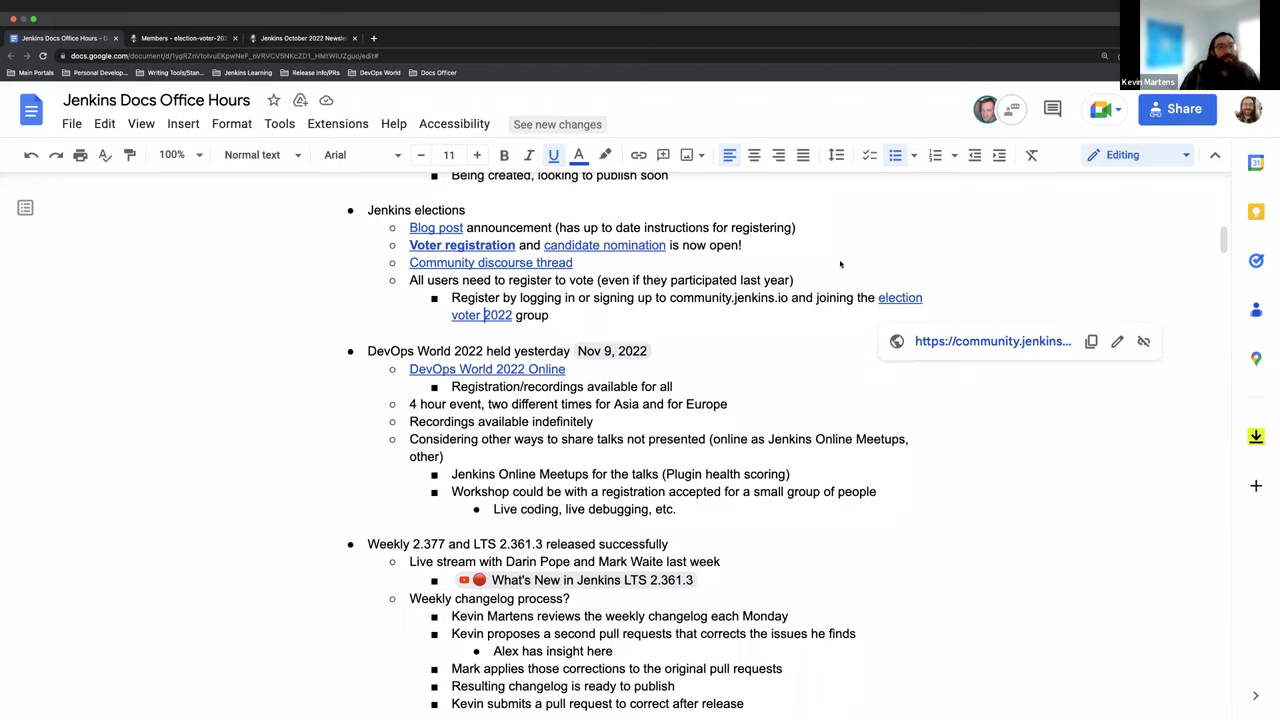
pyautogui.click(805, 263)
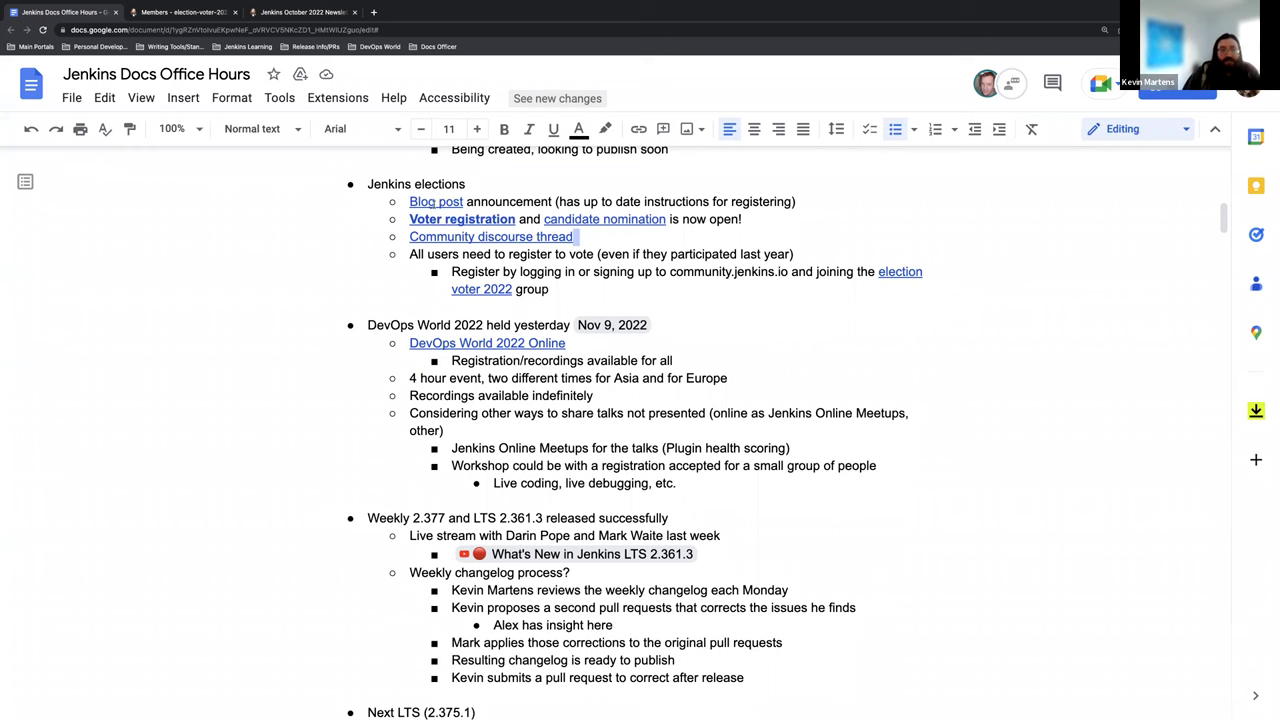
# Step: View the Blog post announcement linked under Jenkins elections and return to the meeting notes
pyautogui.scroll(-1, 607, 236)
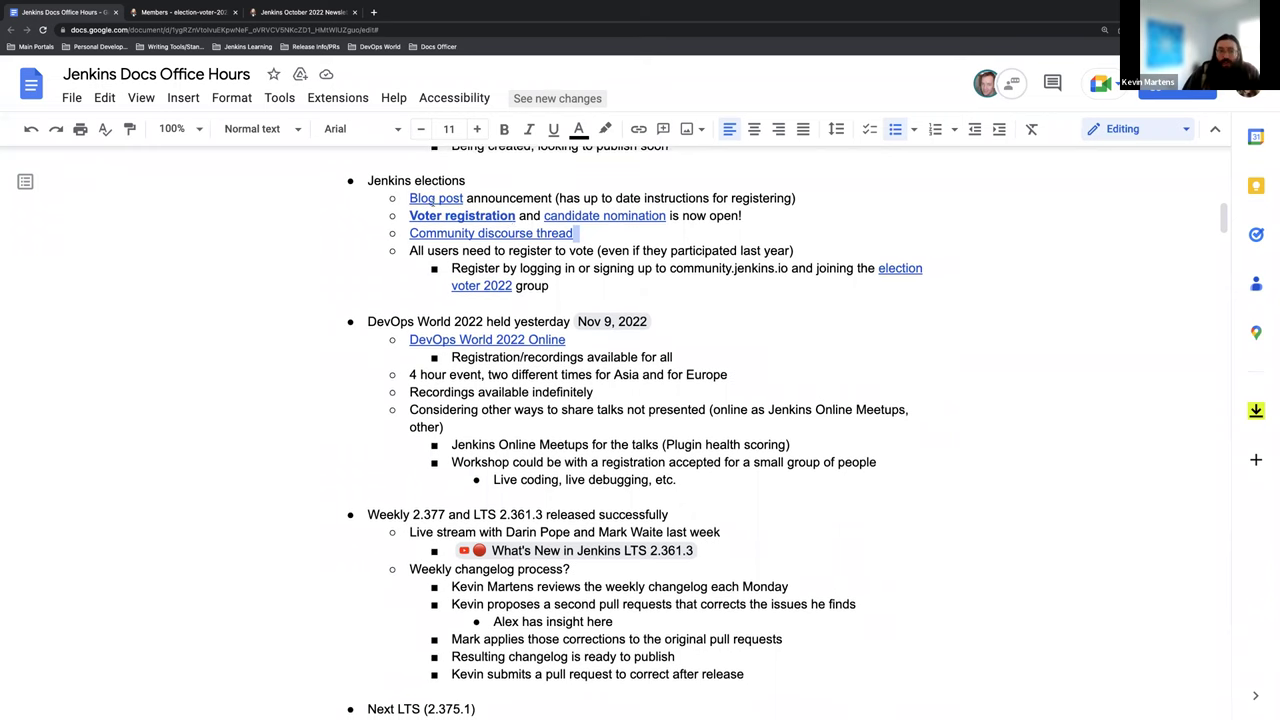
pyautogui.click(436, 198)
pyautogui.click(557, 238)
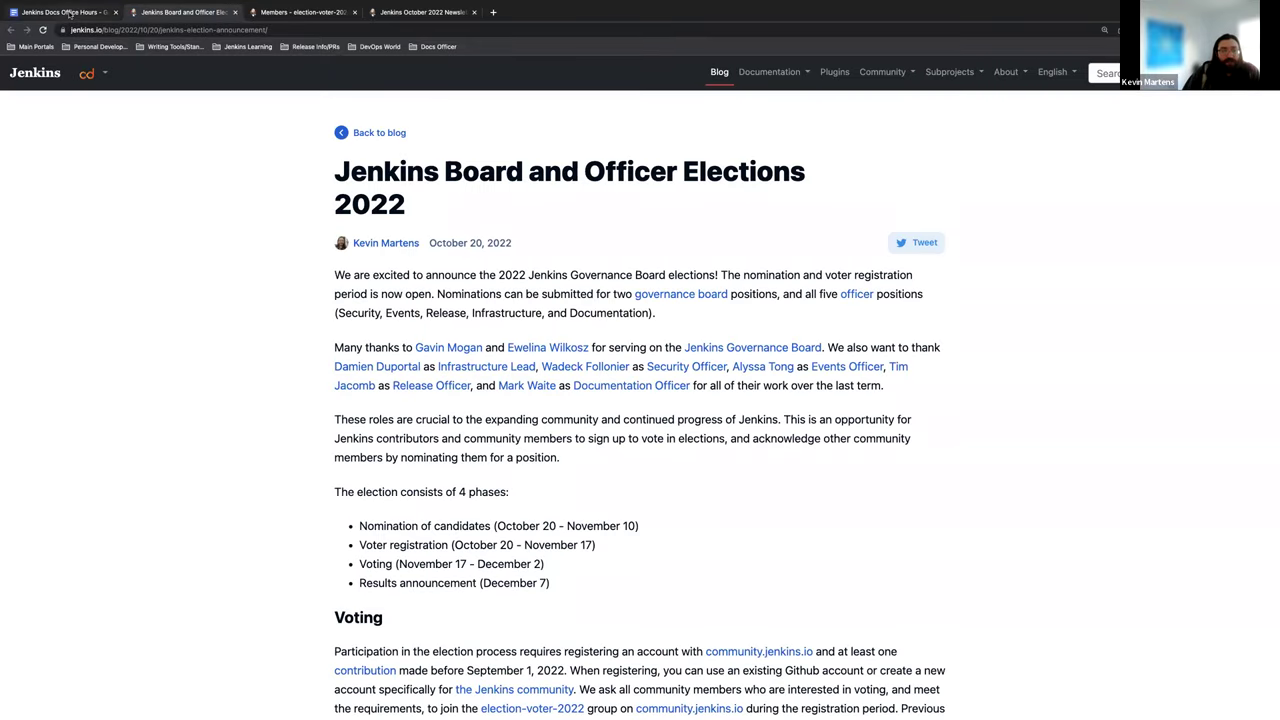
pyautogui.click(70, 14)
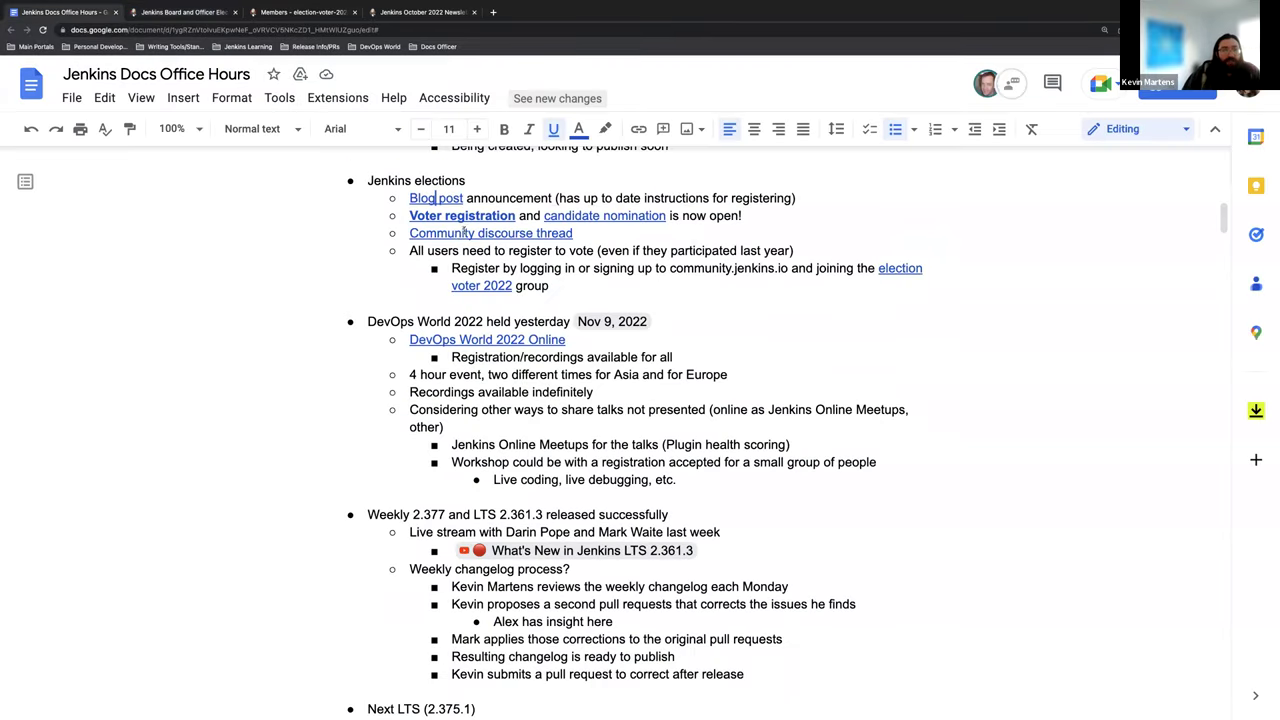
# Step: Open the Community discourse thread on the elections, read its nomination, election and results details, and return to the notes
pyautogui.click(485, 235)
pyautogui.click(505, 260)
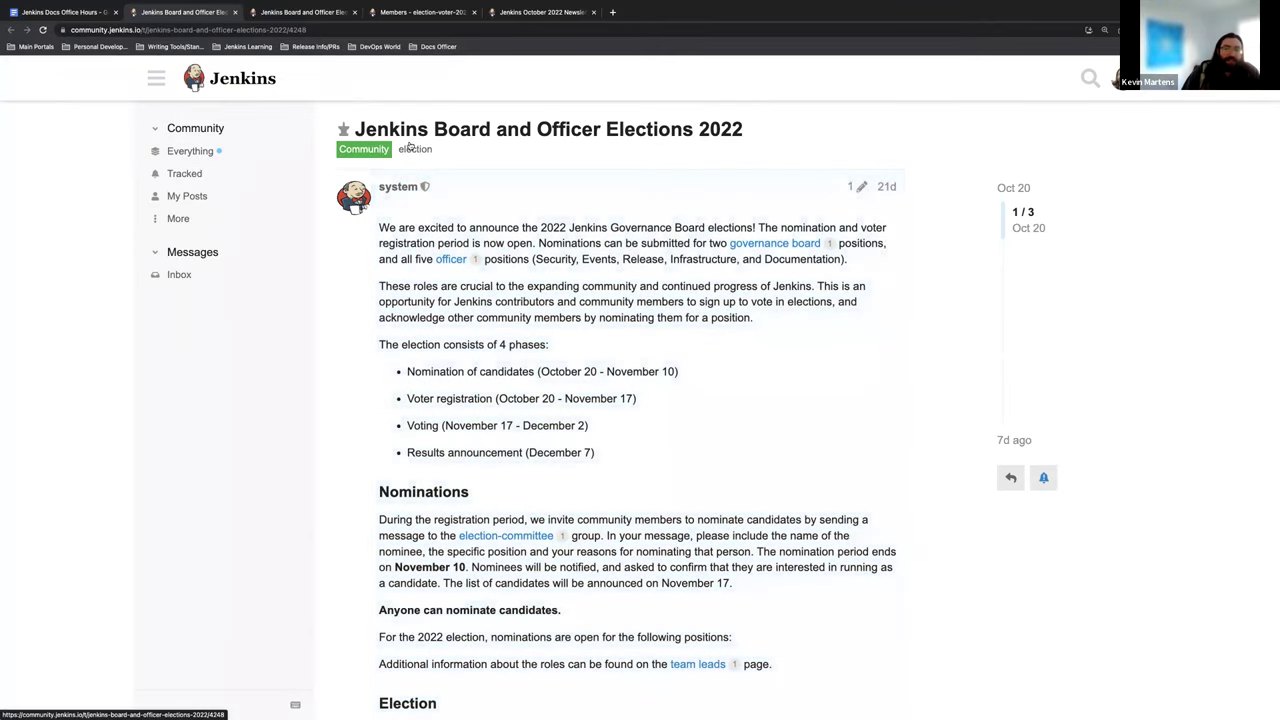
pyautogui.scroll(-1, 410, 147)
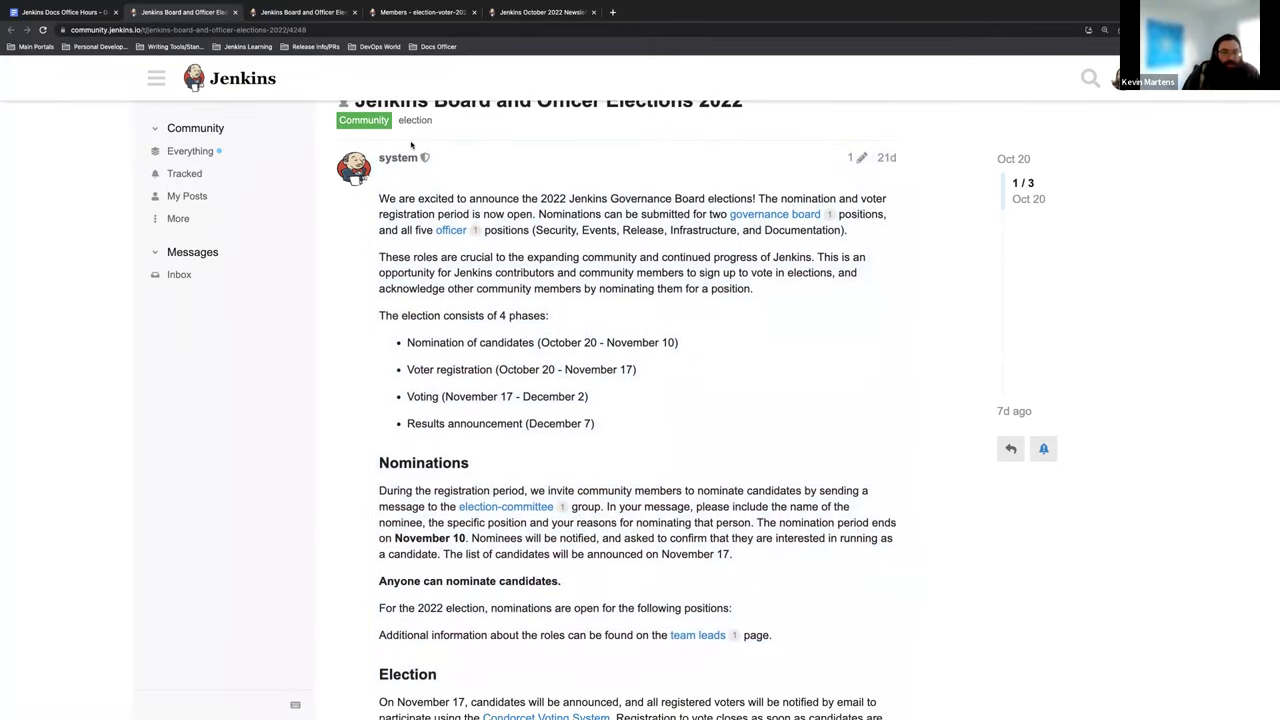
pyautogui.scroll(-2, 410, 145)
pyautogui.scroll(-2, 410, 145)
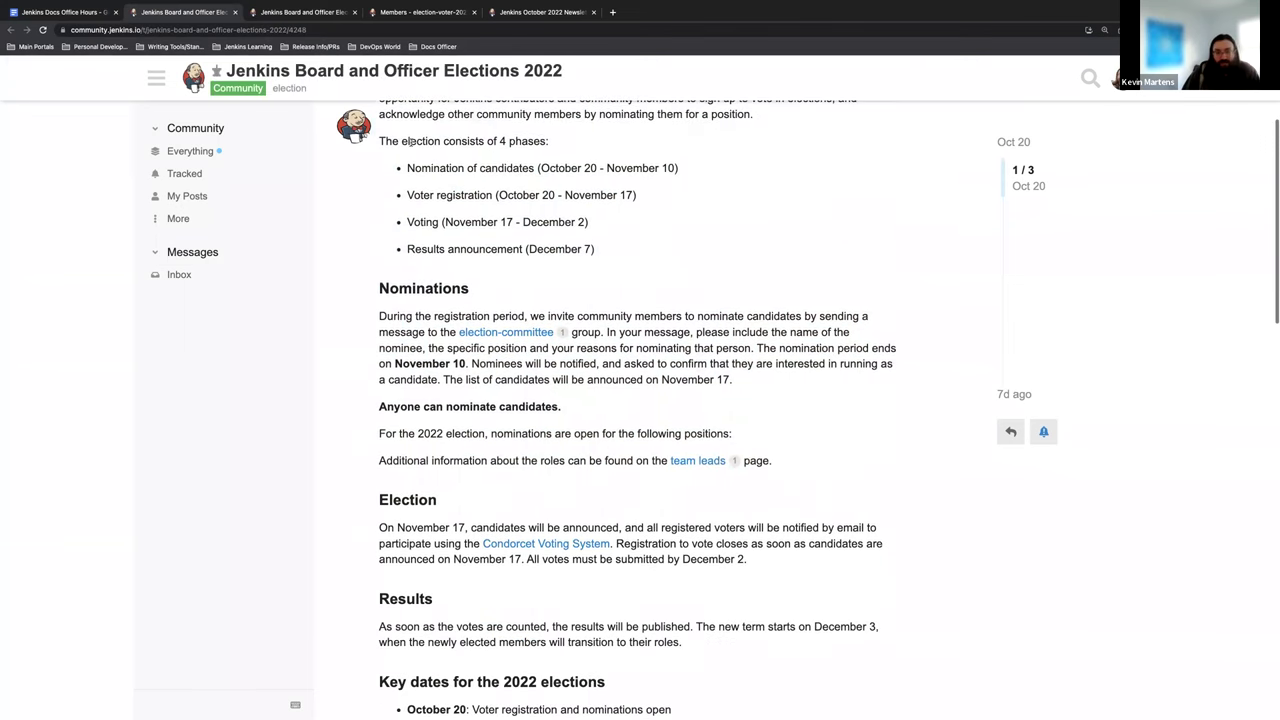
pyautogui.scroll(-3, 410, 145)
pyautogui.scroll(6, 414, 150)
pyautogui.hotkey('ctrl', 'shift', 'Tab')
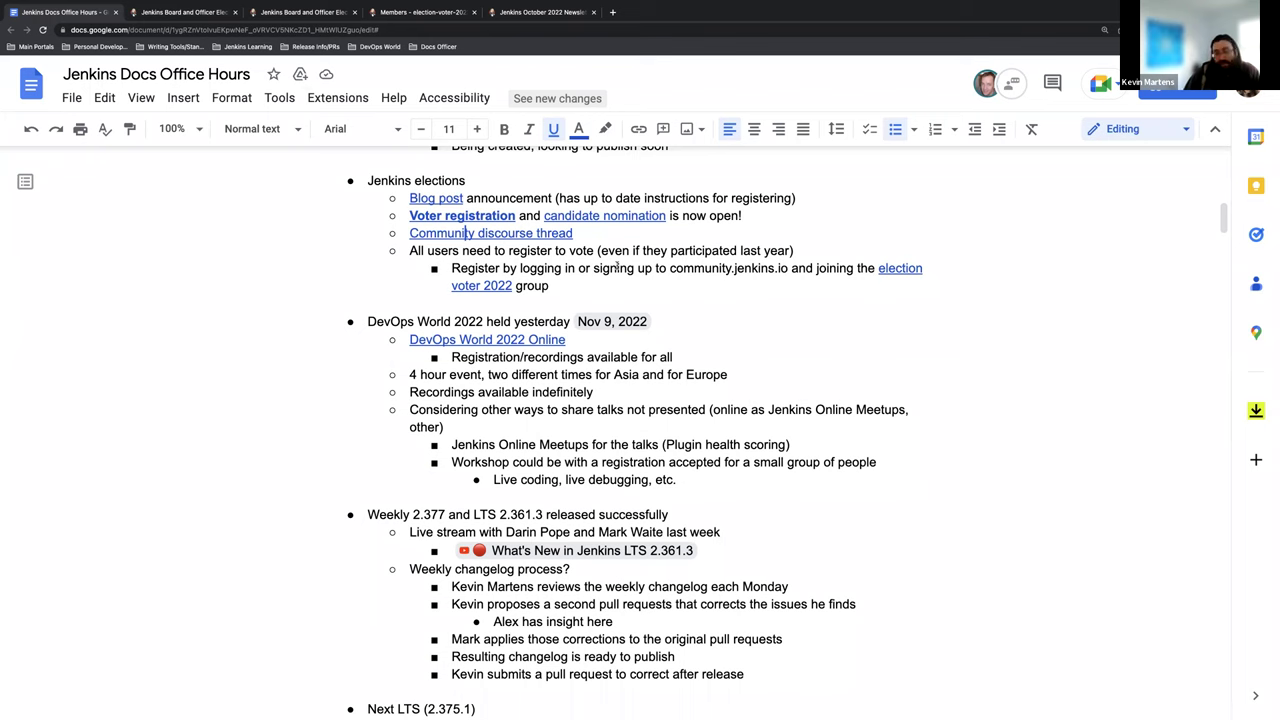
pyautogui.scroll(1, 633, 257)
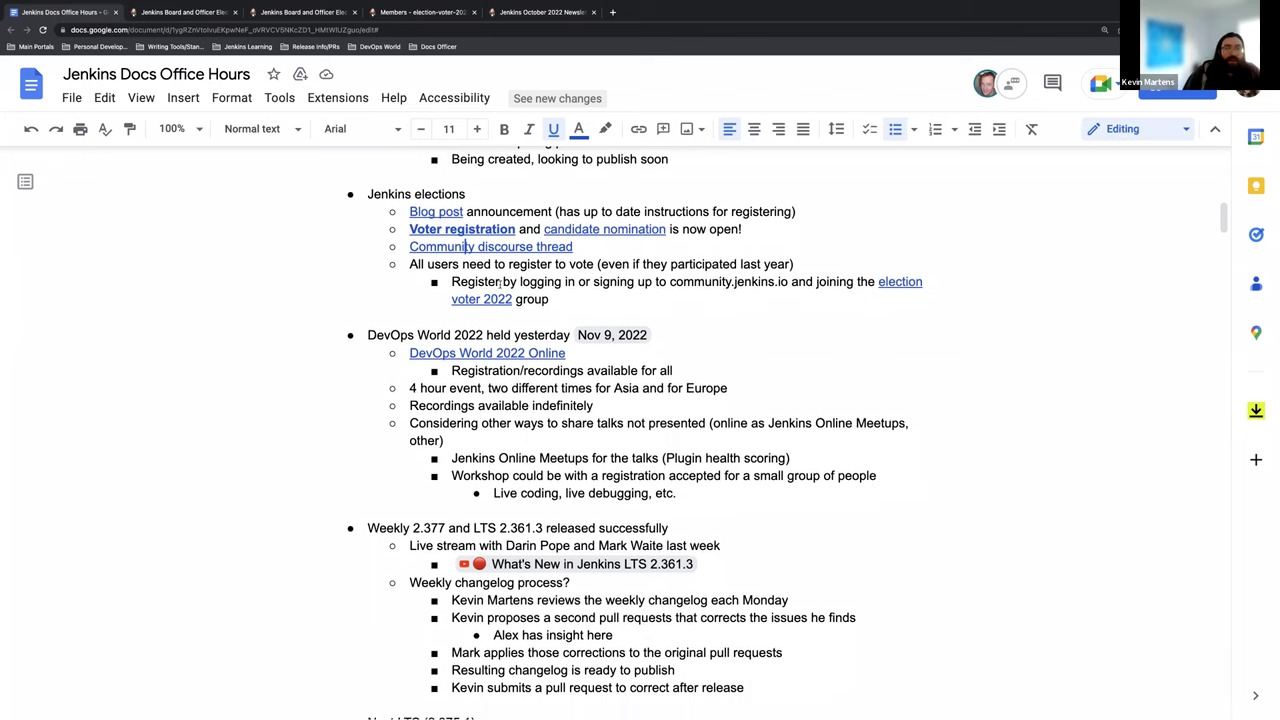
pyautogui.scroll(-1, 630, 264)
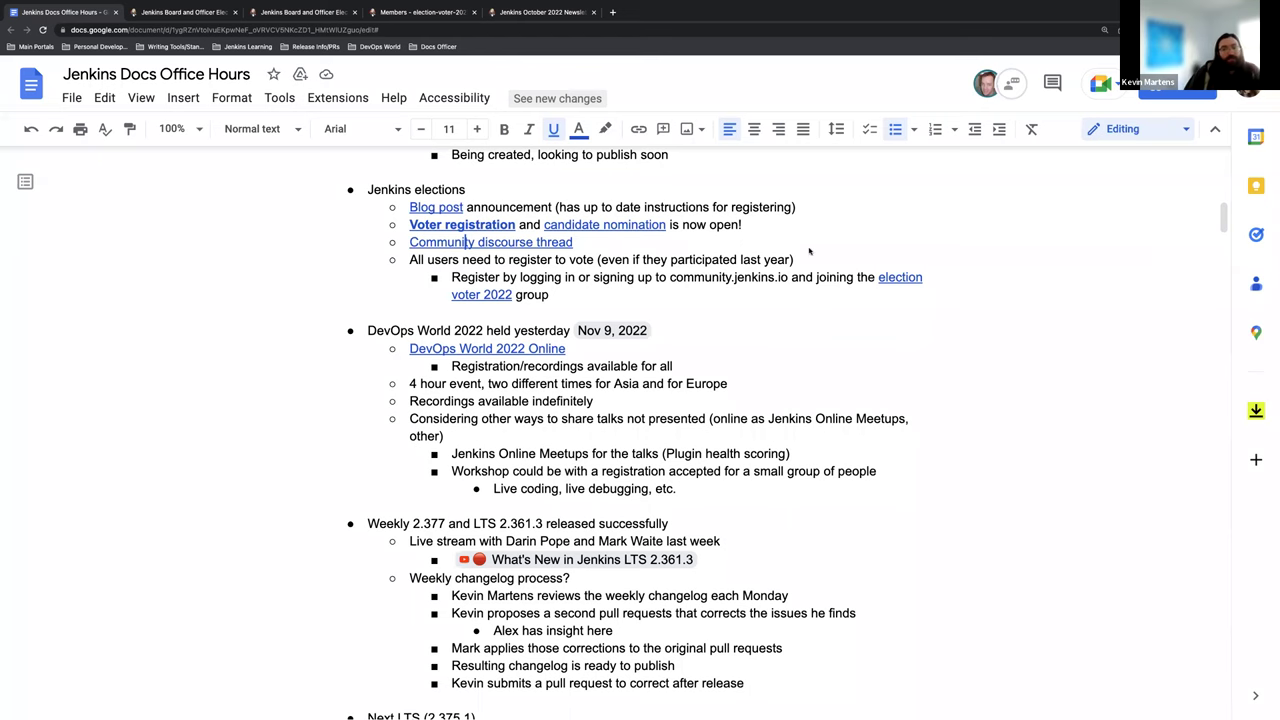
pyautogui.scroll(-2, 738, 242)
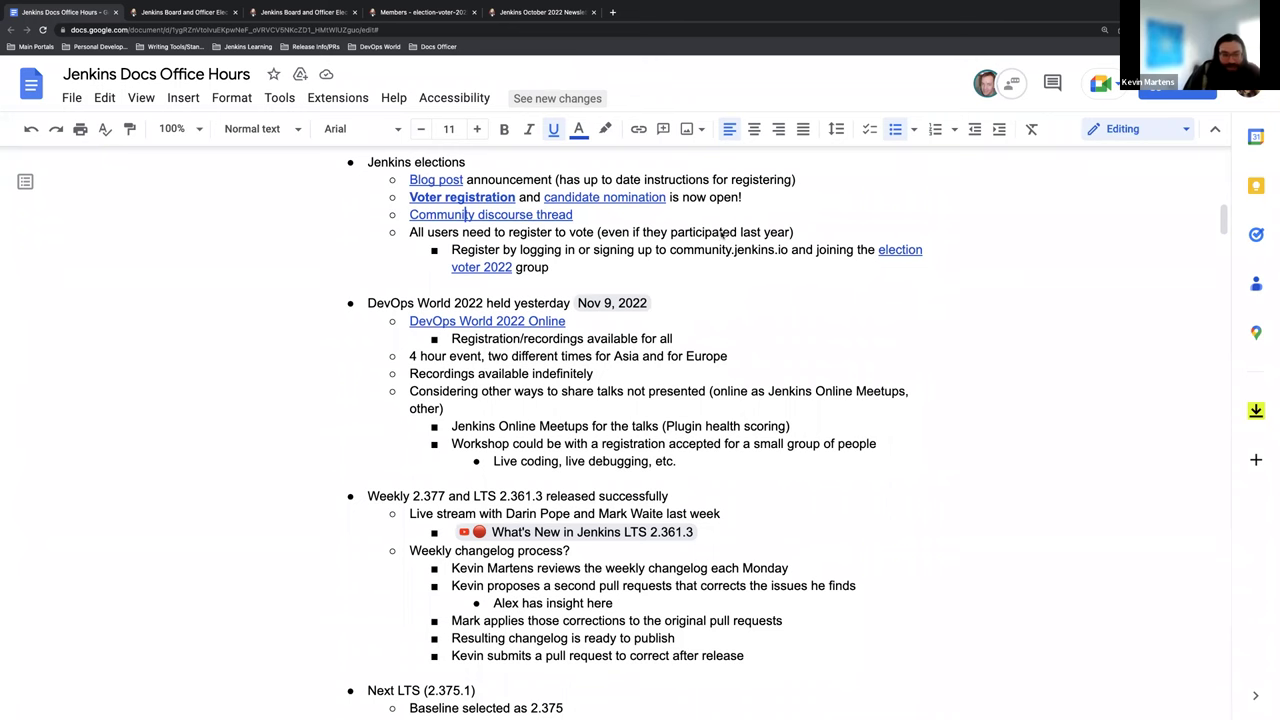
# Step: Go over the DevOps World 2022 section of the meeting notes
pyautogui.scroll(-2, 723, 233)
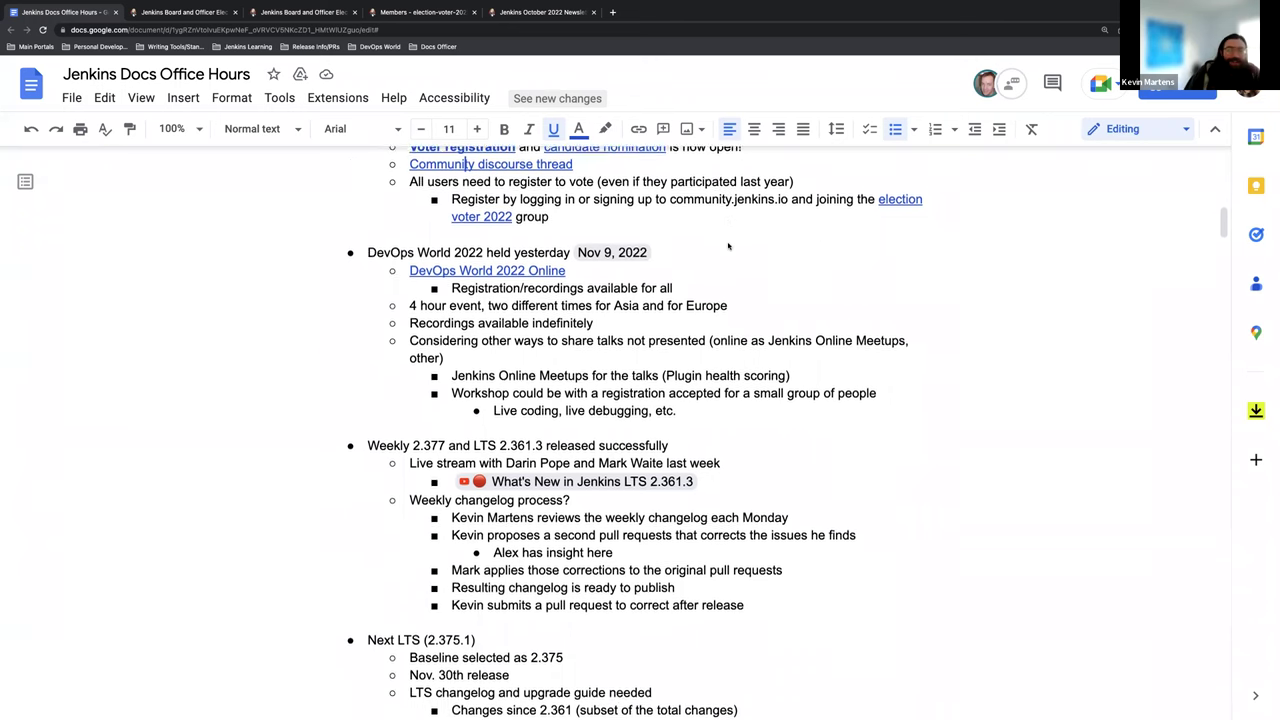
pyautogui.scroll(-1, 728, 247)
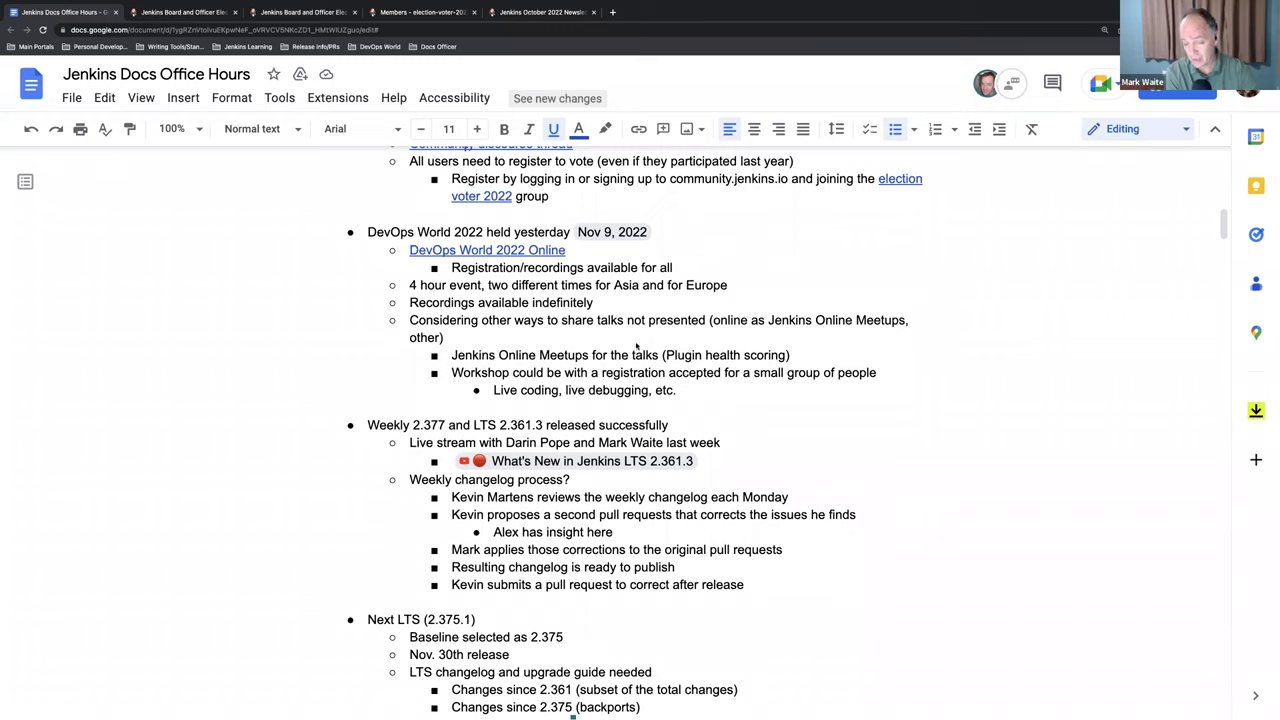
pyautogui.click(720, 387)
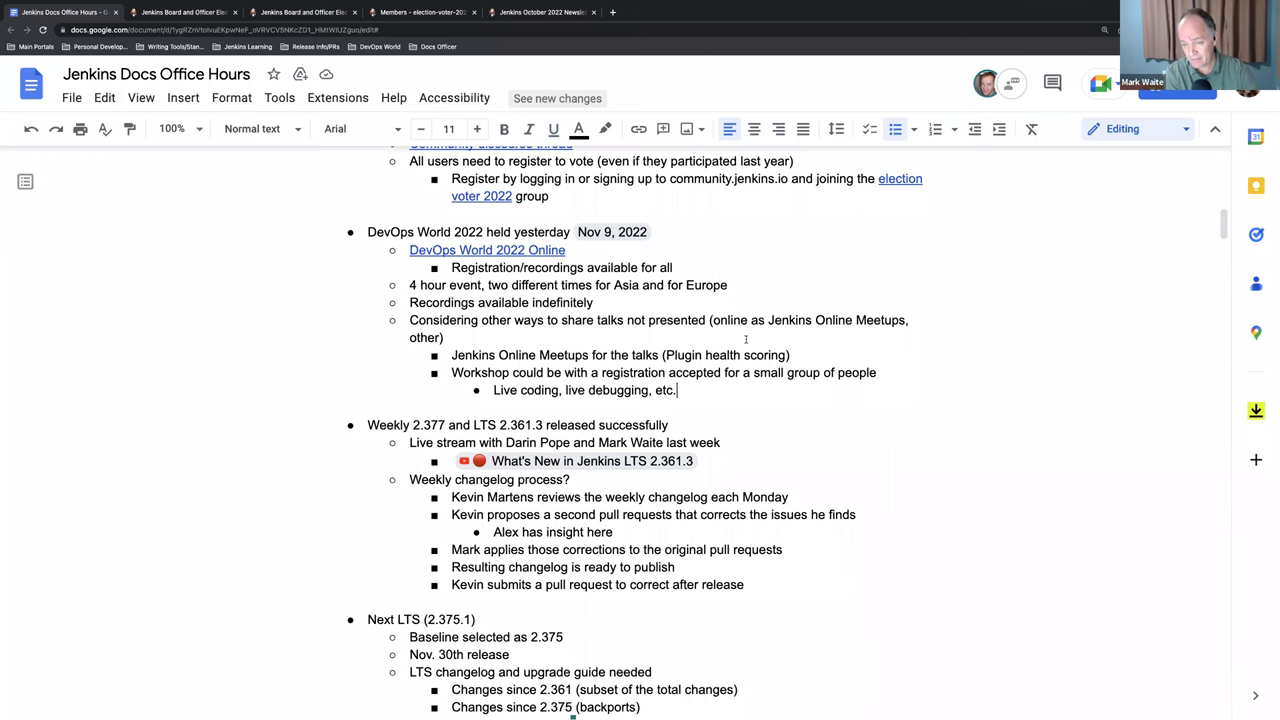
pyautogui.scroll(5, 730, 387)
pyautogui.scroll(-5, 745, 338)
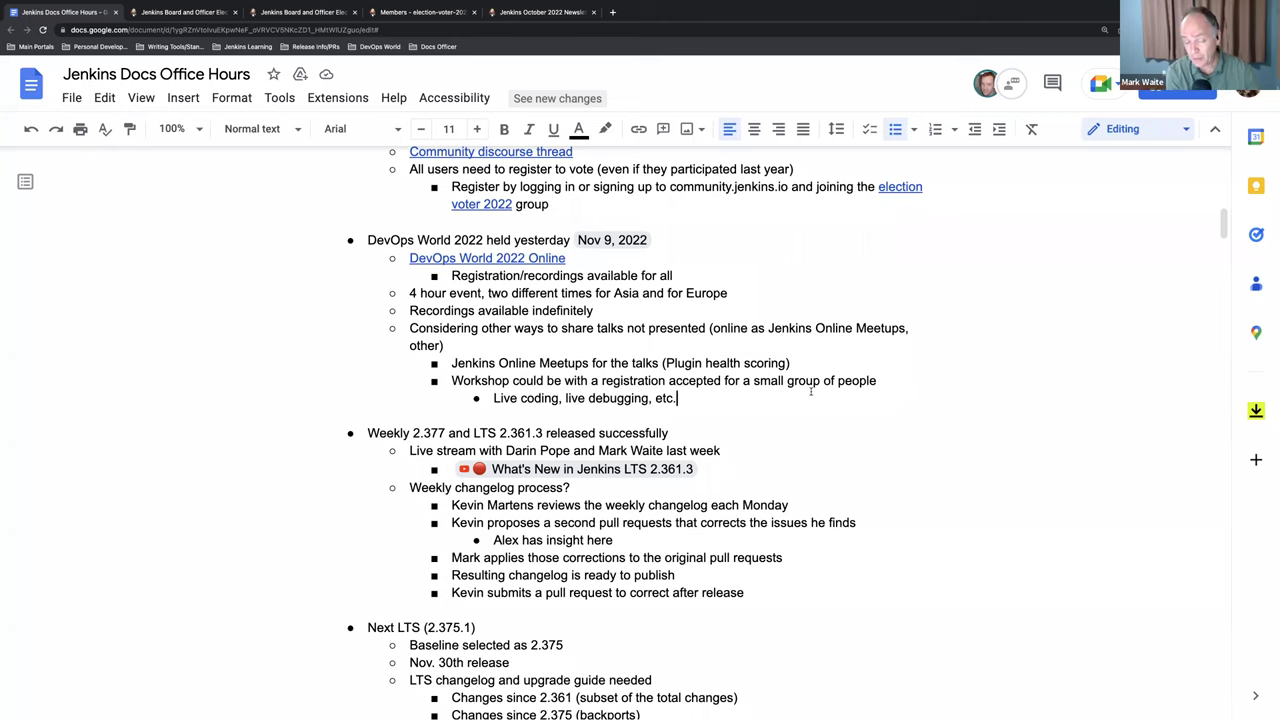
pyautogui.press('Return')
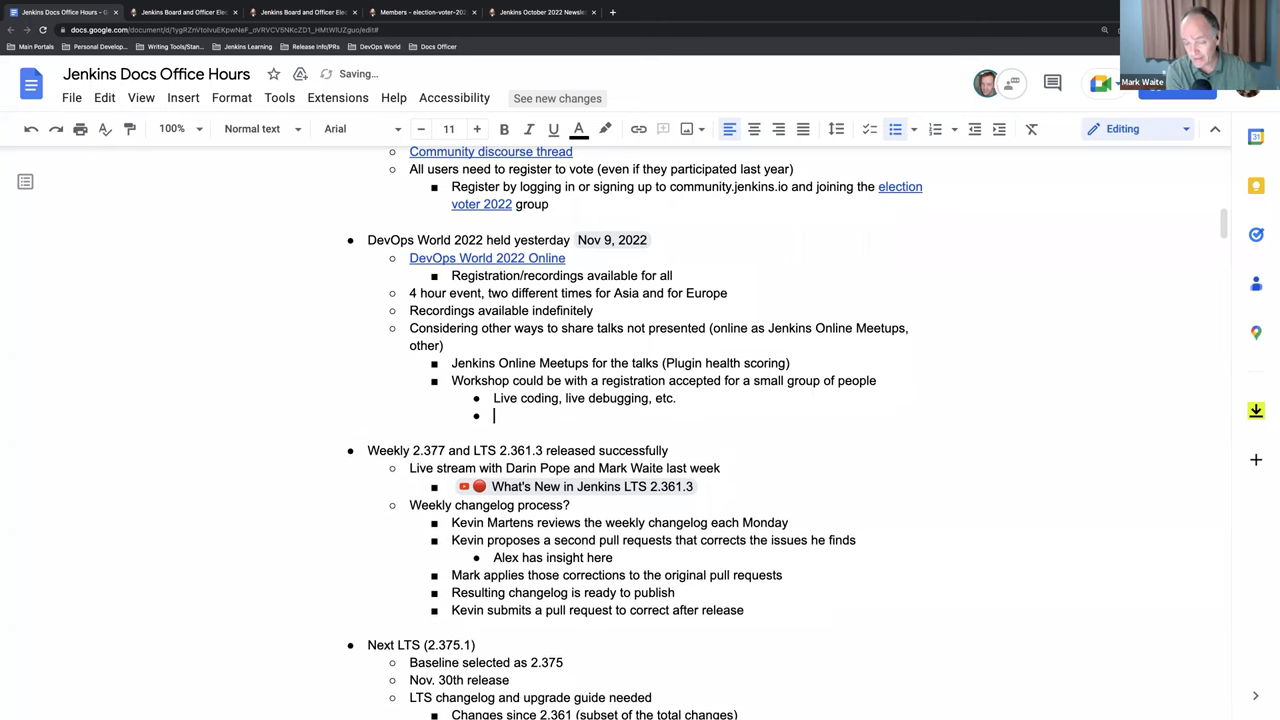
pyautogui.hotkey('shift', 'Tab')
pyautogui.hotkey('shift', 'Tab')
pyautogui.press('BackSpace')
pyautogui.press('BackSpace')
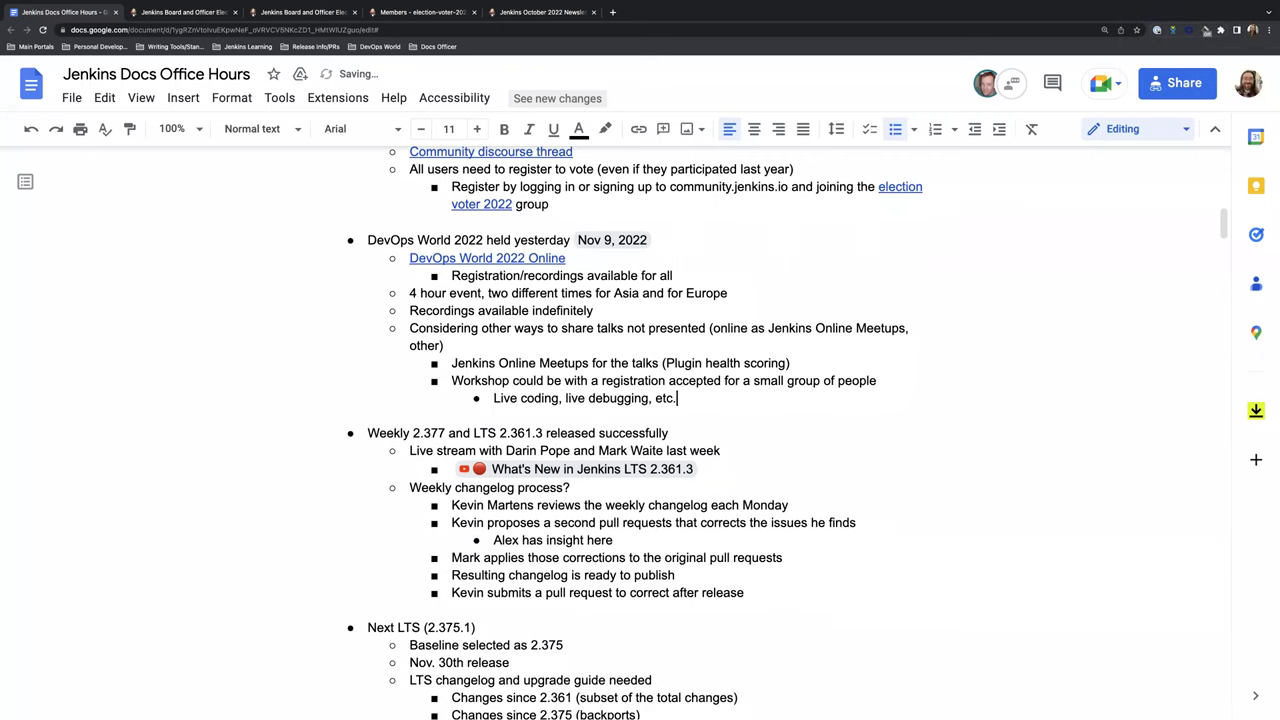
# Step: Add a sub-bullet under Jenkins Online Meetups naming the two people "interested in presenting “Open Source in Africa” talk"
pyautogui.press('Up')
pyautogui.click(791, 363)
pyautogui.press('Return')
pyautogui.press('Tab')
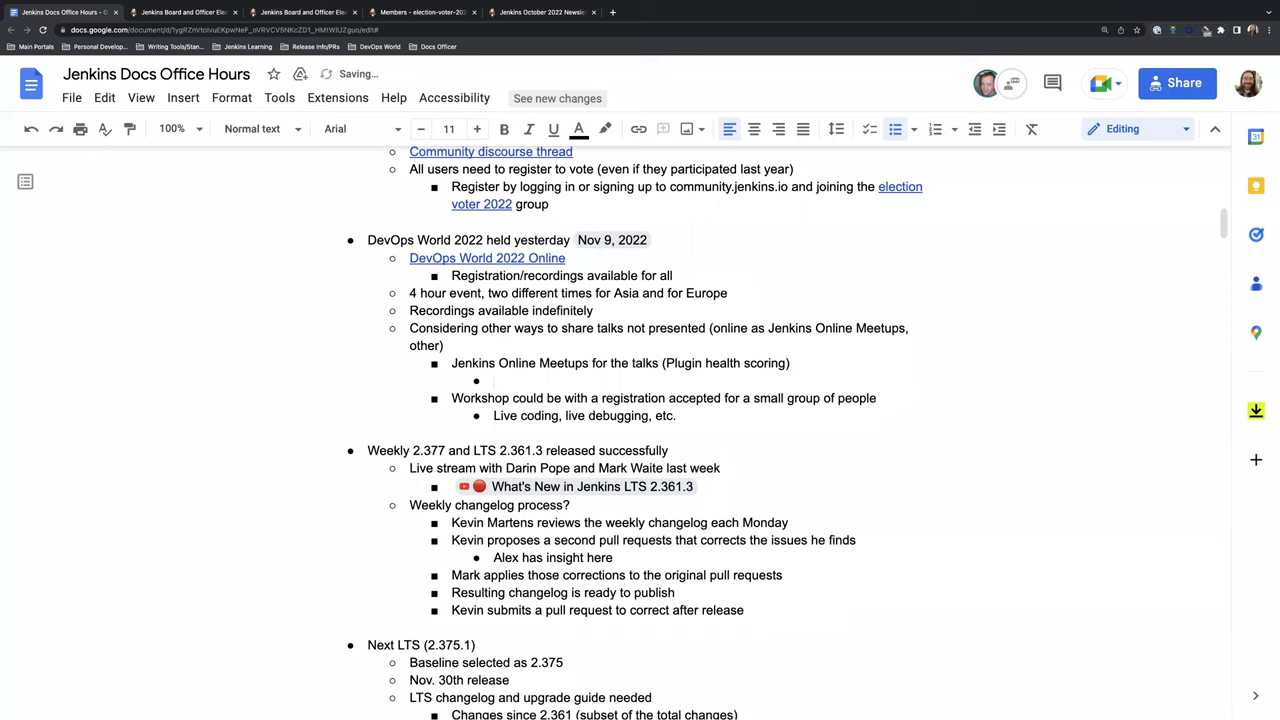
pyautogui.write('M')
pyautogui.write('ark and Z')
pyautogui.write('eyn')
pyautogui.press('BackSpace')
pyautogui.press('BackSpace')
pyautogui.press('BackSpace')
pyautogui.write('ai')
pyautogui.write('no')
pyautogui.press('BackSpace')
pyautogui.write('ab ')
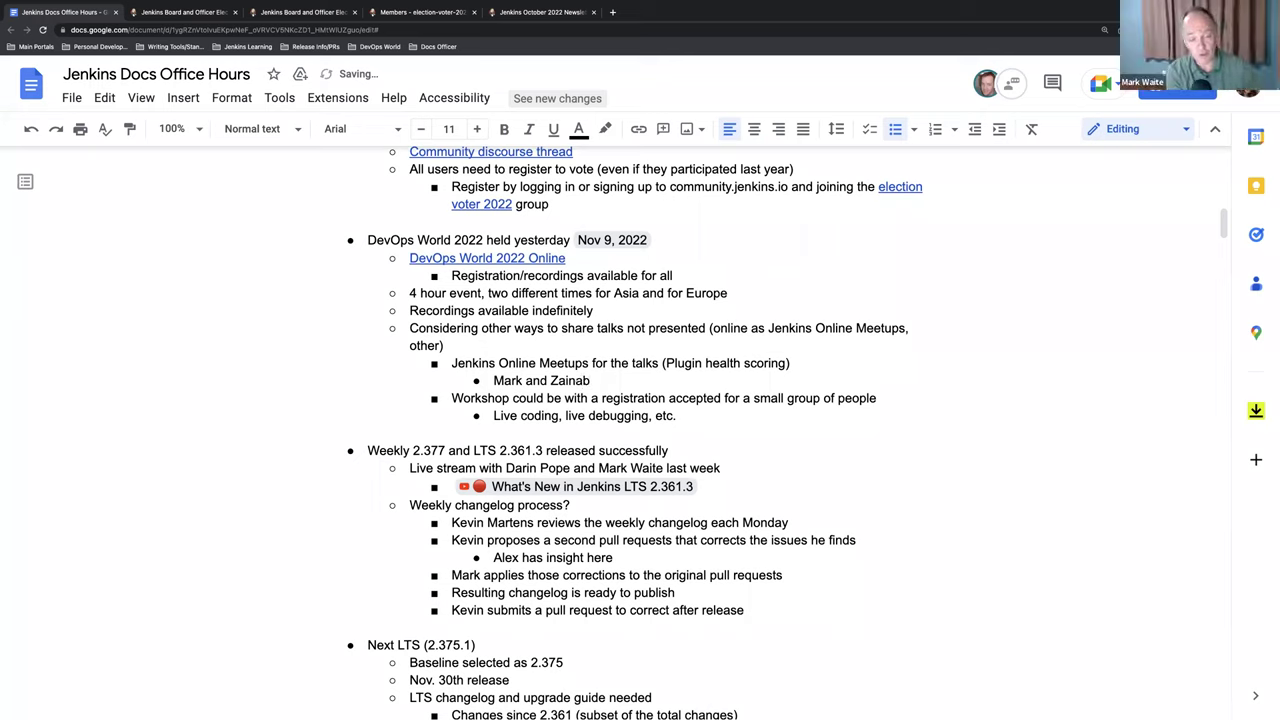
pyautogui.write('interested in ')
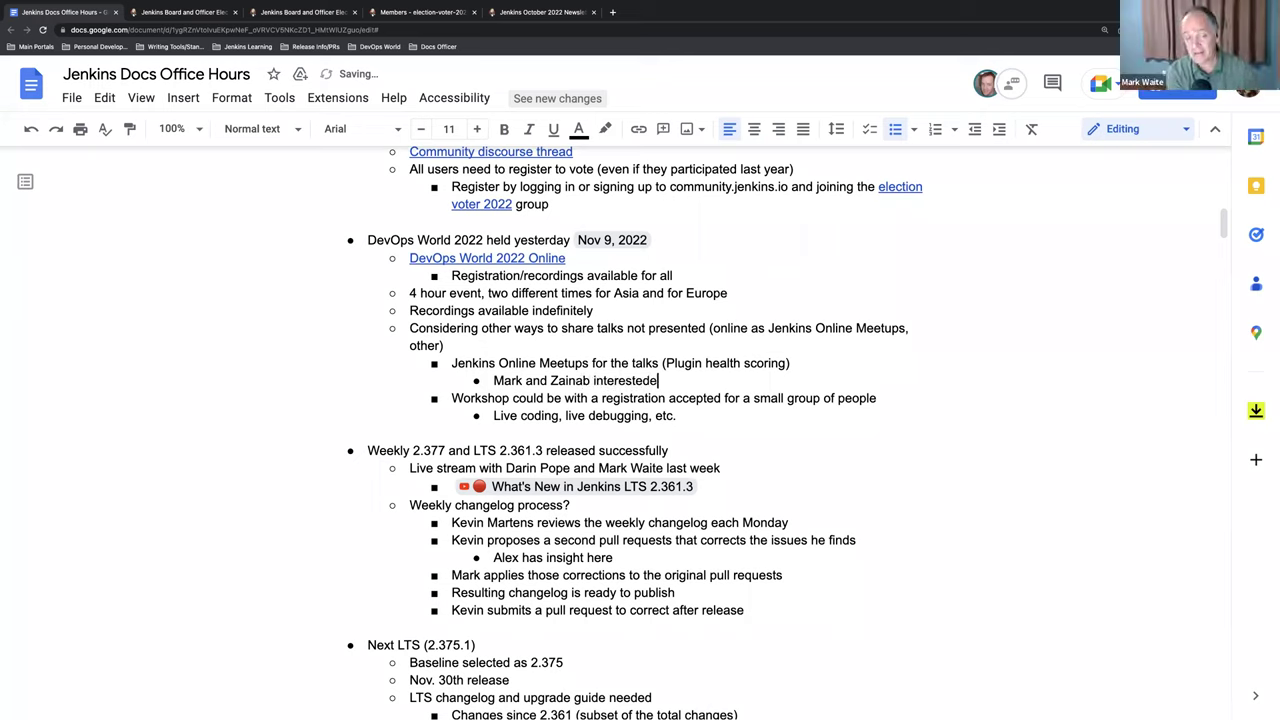
pyautogui.write('pr')
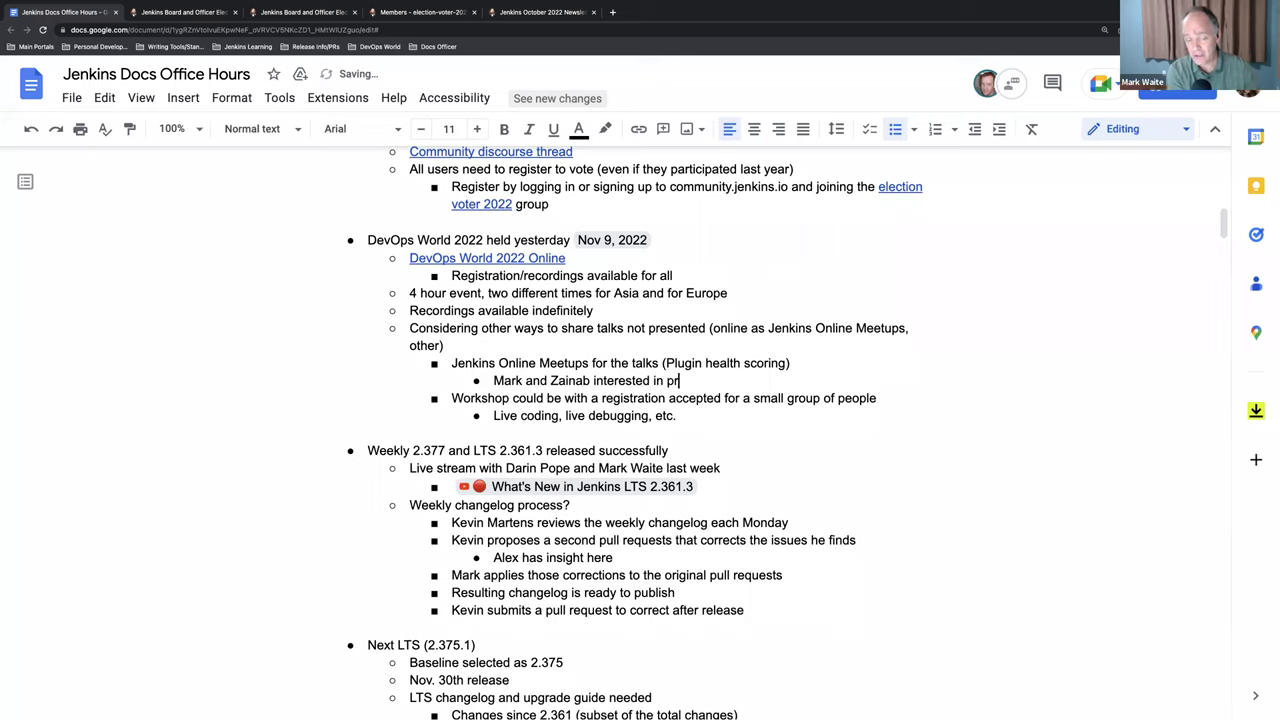
pyautogui.write('esenting ')
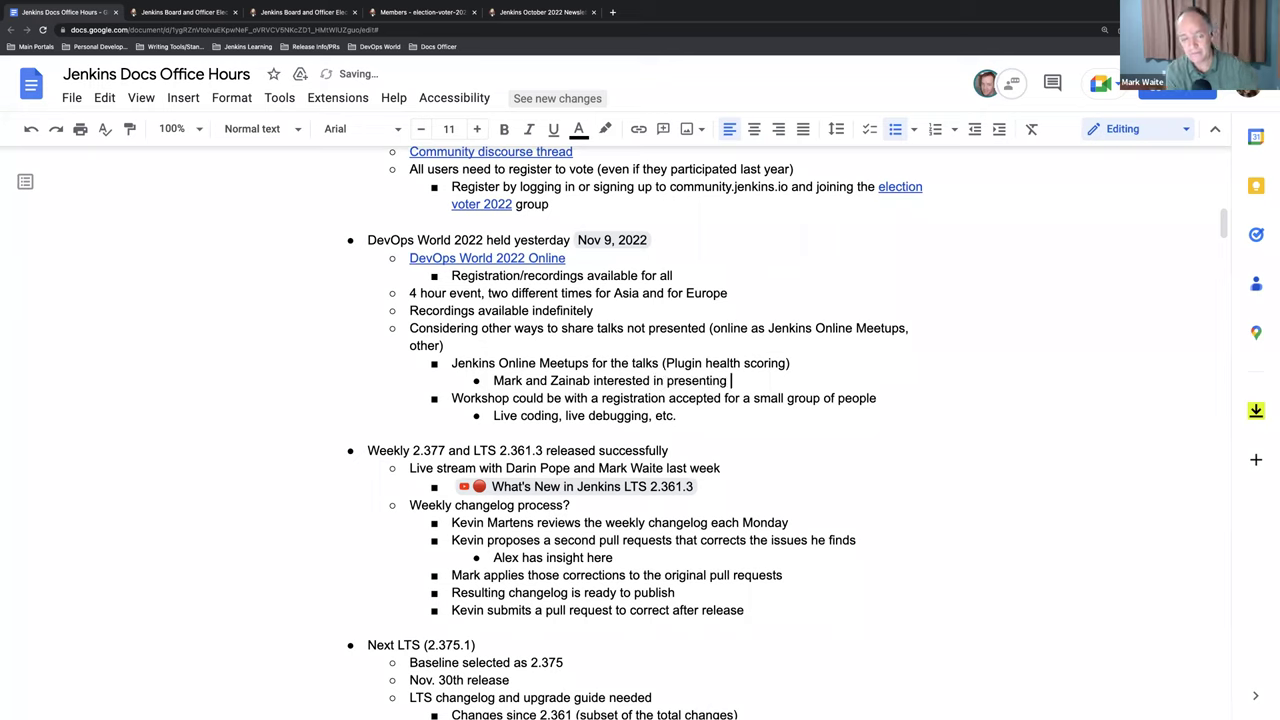
pyautogui.write('"Open Ao')
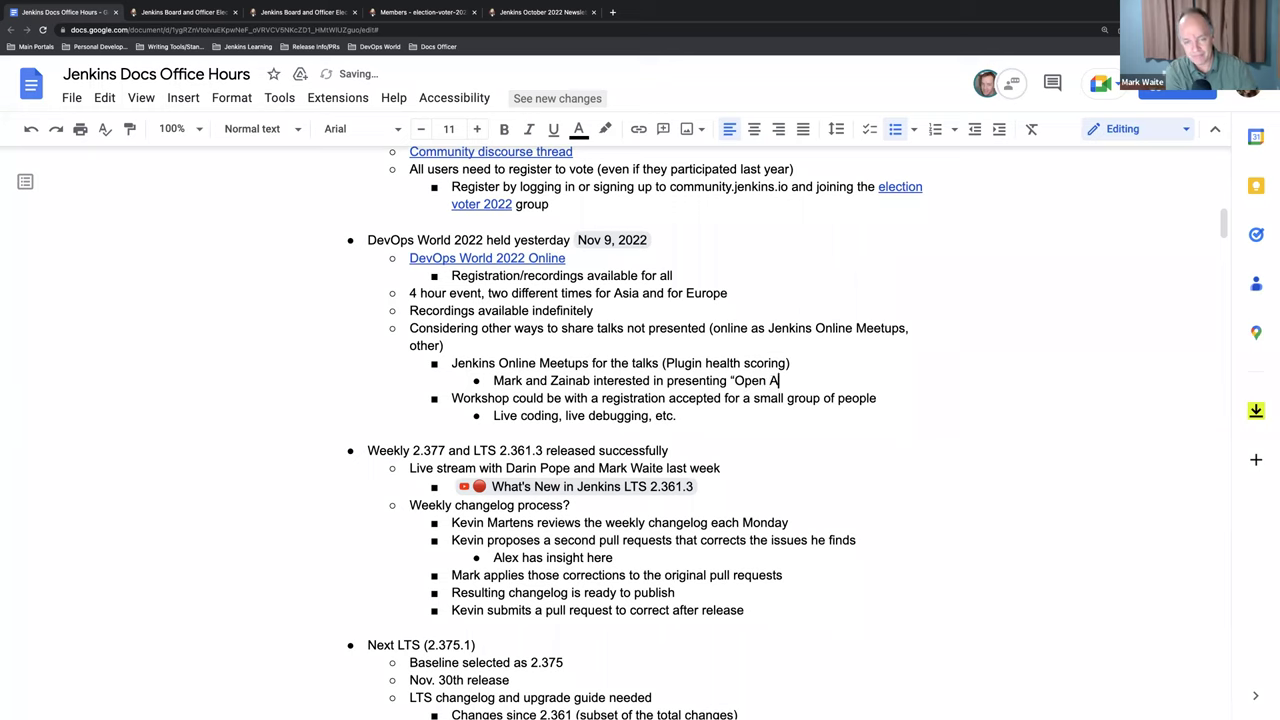
pyautogui.press('BackSpace')
pyautogui.press('BackSpace')
pyautogui.write('Source in ')
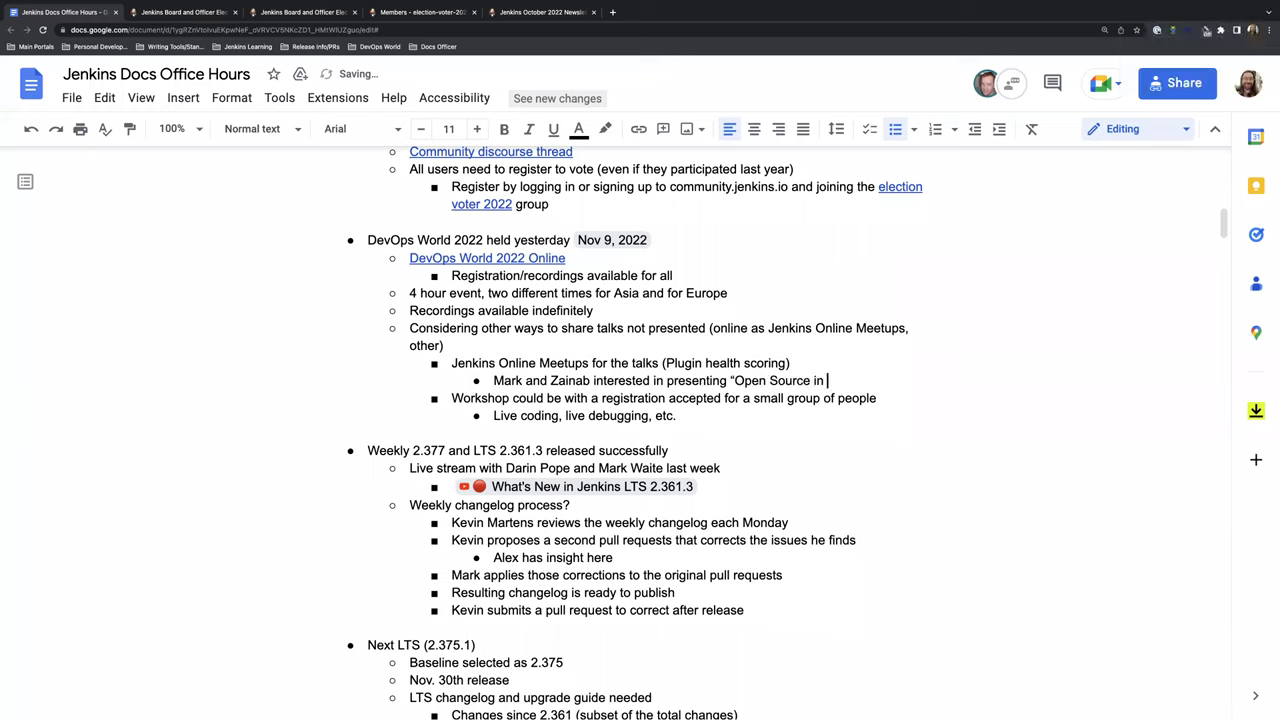
pyautogui.write('Africa" talk')
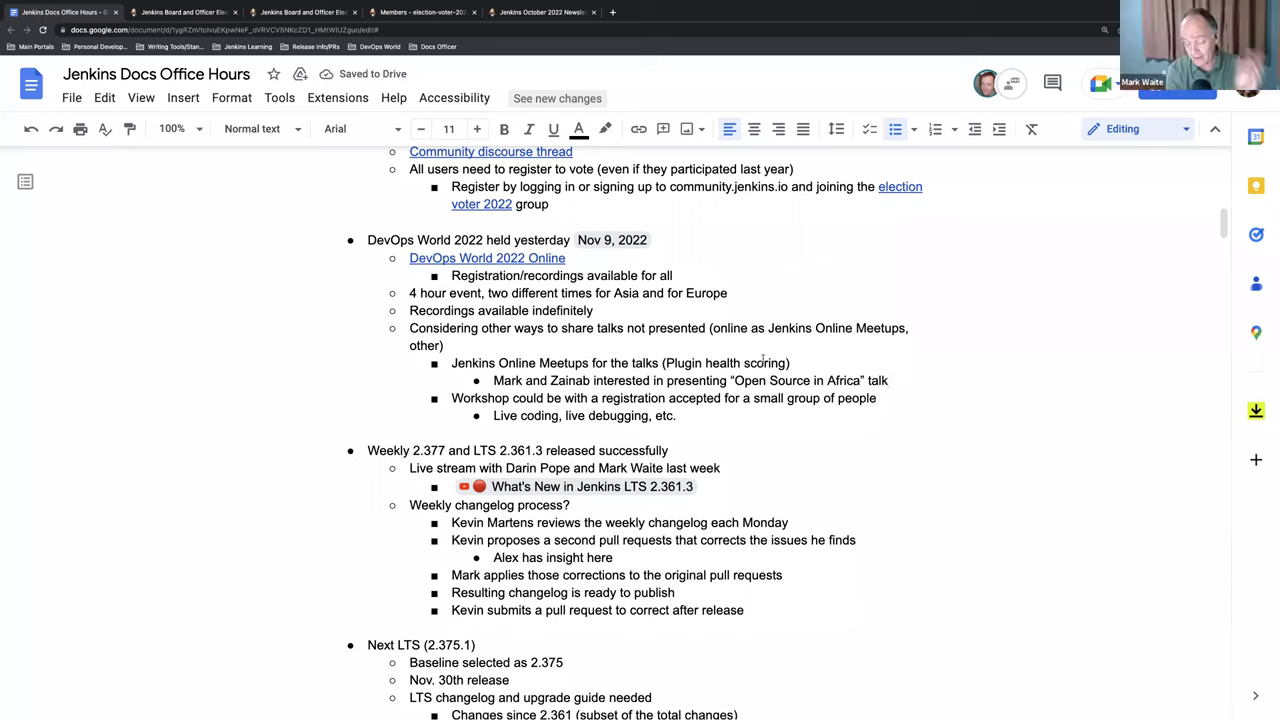
# Step: Add the bullet "More details to be added" nested one level below the "Open Source in Africa" talk line
pyautogui.press('Return')
pyautogui.write('More details to be added')
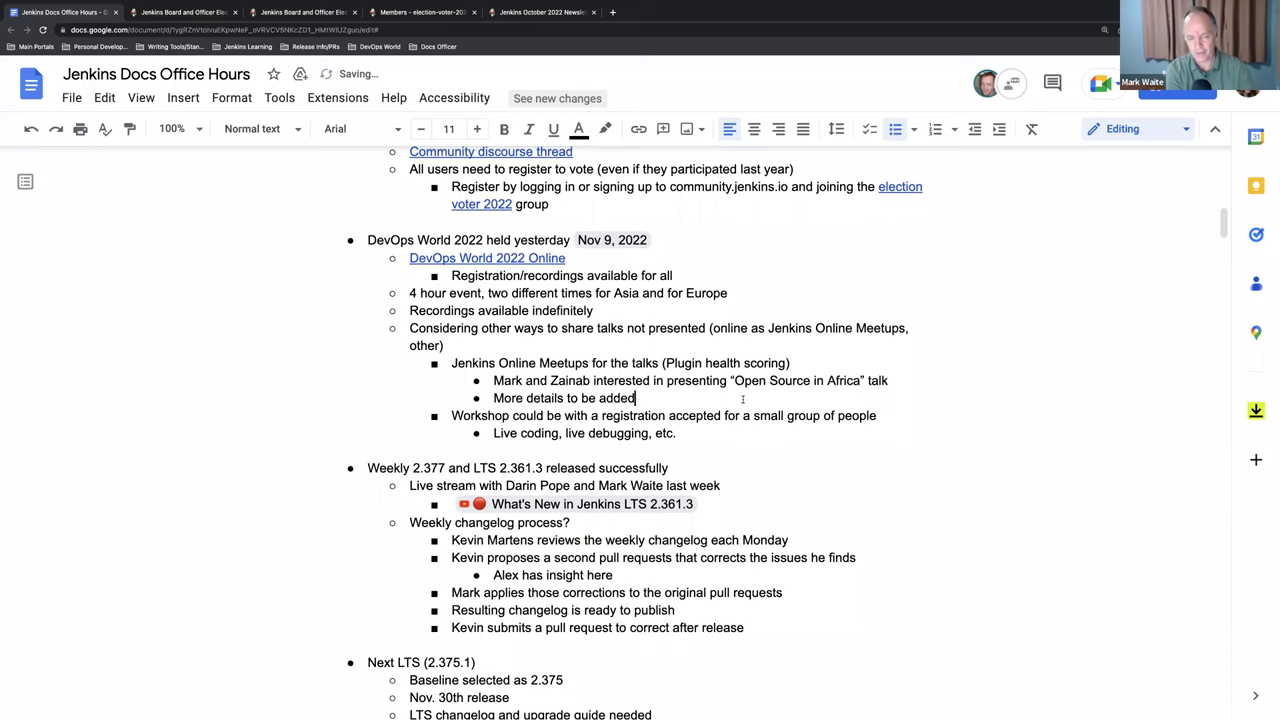
pyautogui.scroll(-1, 743, 399)
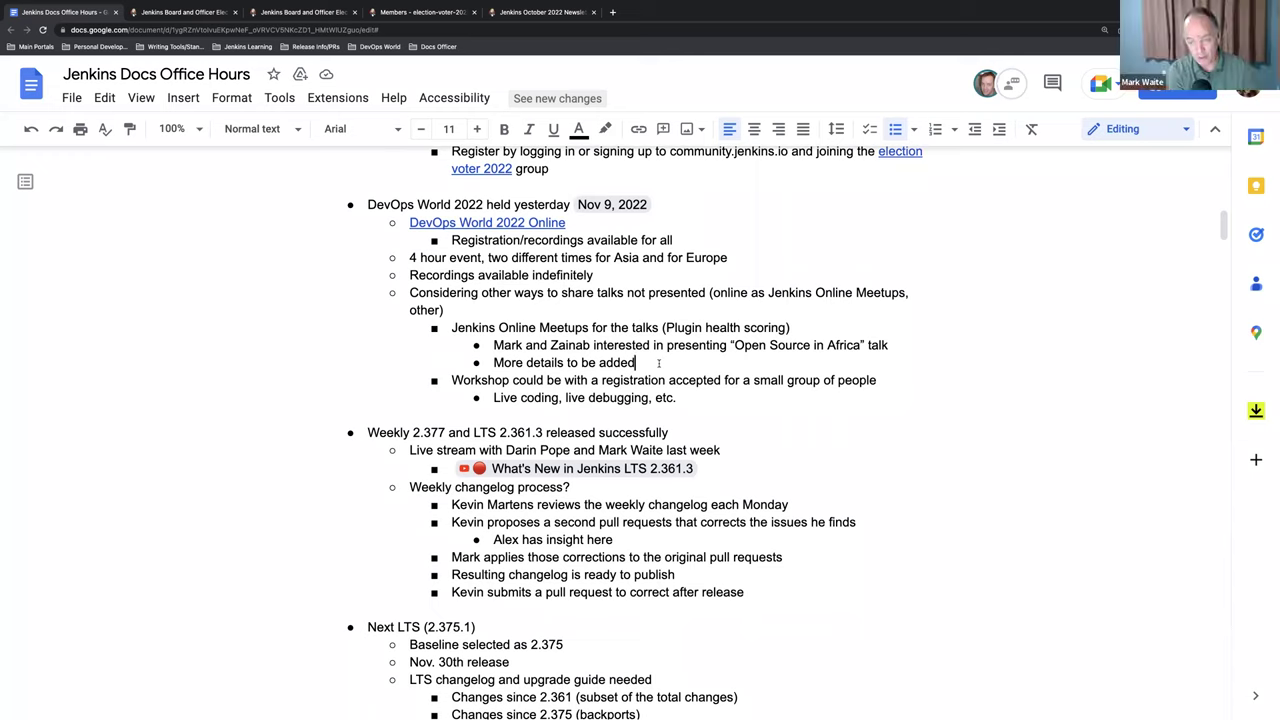
pyautogui.press('Left')
pyautogui.press('Left')
pyautogui.press('Left')
pyautogui.press('Left')
pyautogui.press('Left')
pyautogui.press('Left')
pyautogui.press('Left')
pyautogui.press('Left')
pyautogui.press('Left')
pyautogui.press('Left')
pyautogui.press('Left')
pyautogui.press('Left')
pyautogui.press('Left')
pyautogui.press('Left')
pyautogui.press('Left')
pyautogui.press('Left')
pyautogui.press('Left')
pyautogui.press('Left')
pyautogui.press('Left')
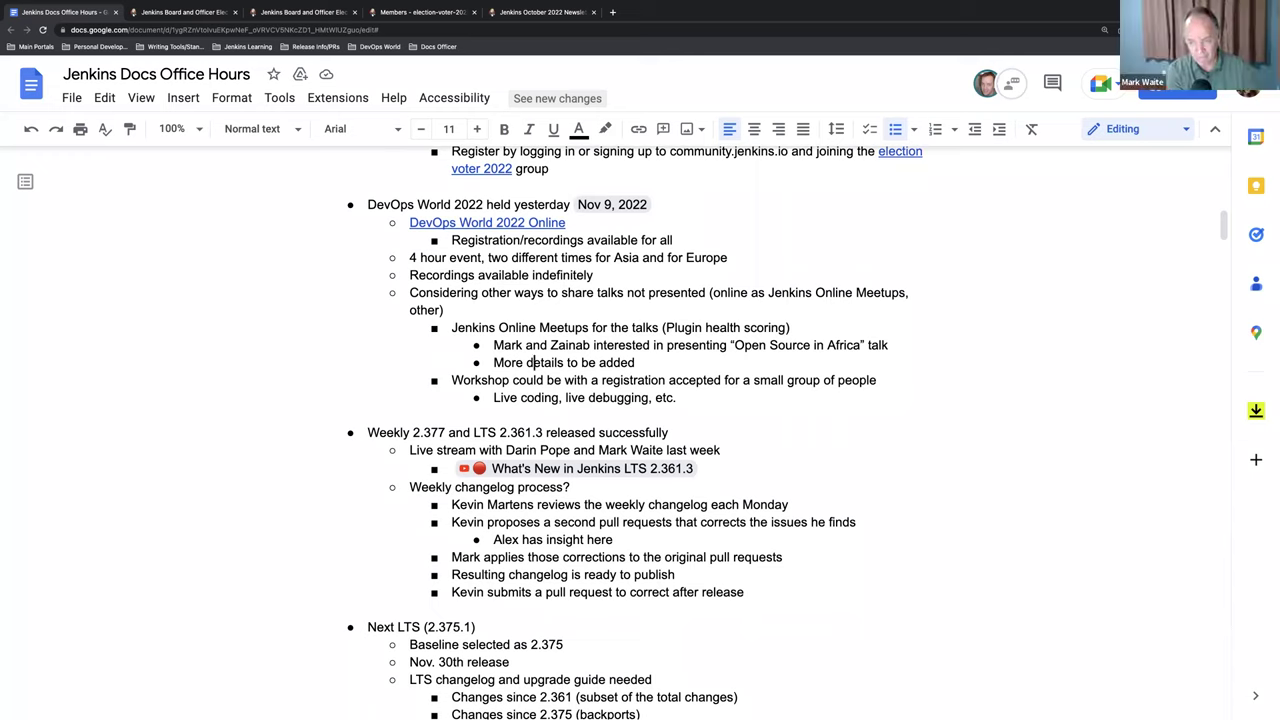
pyautogui.press('Left')
pyautogui.press('Left')
pyautogui.press('Left')
pyautogui.press('Left')
pyautogui.press('Left')
pyautogui.press('Tab')
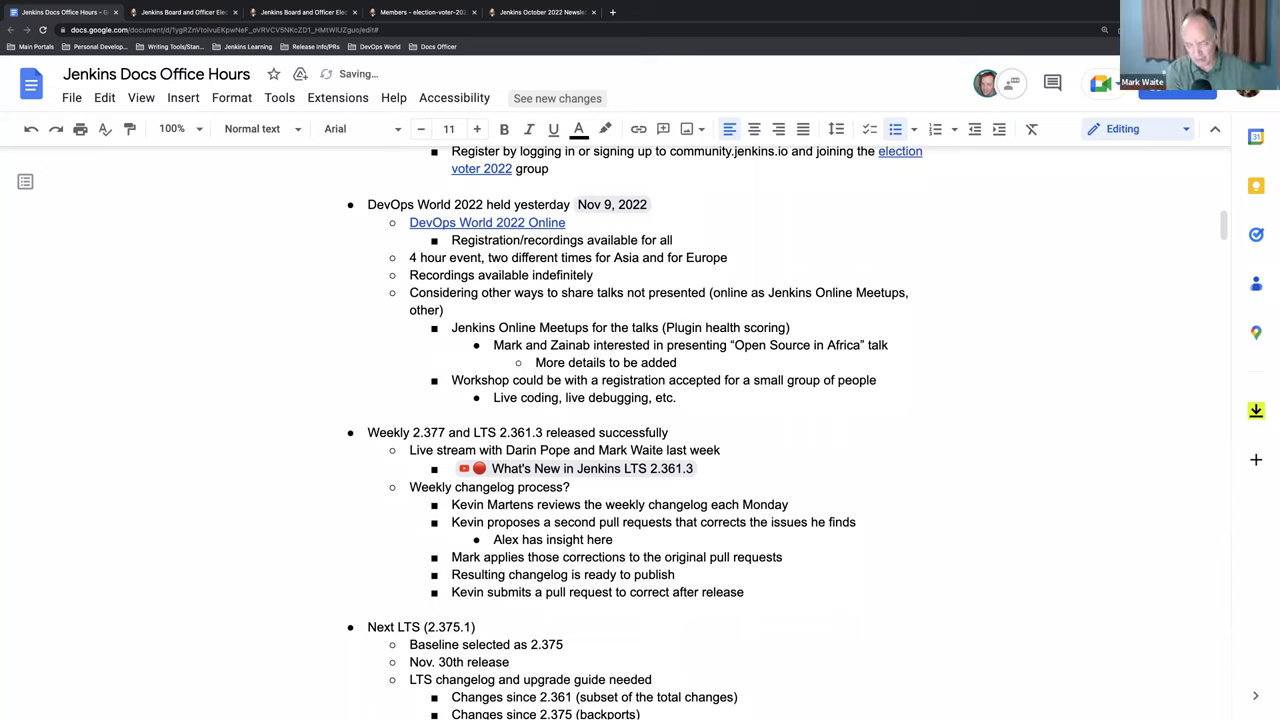
# Step: Add the bullet "Google Summer of Code 2023" after the live coding line, at the same level as the Workshop item
pyautogui.scroll(-1, 665, 362)
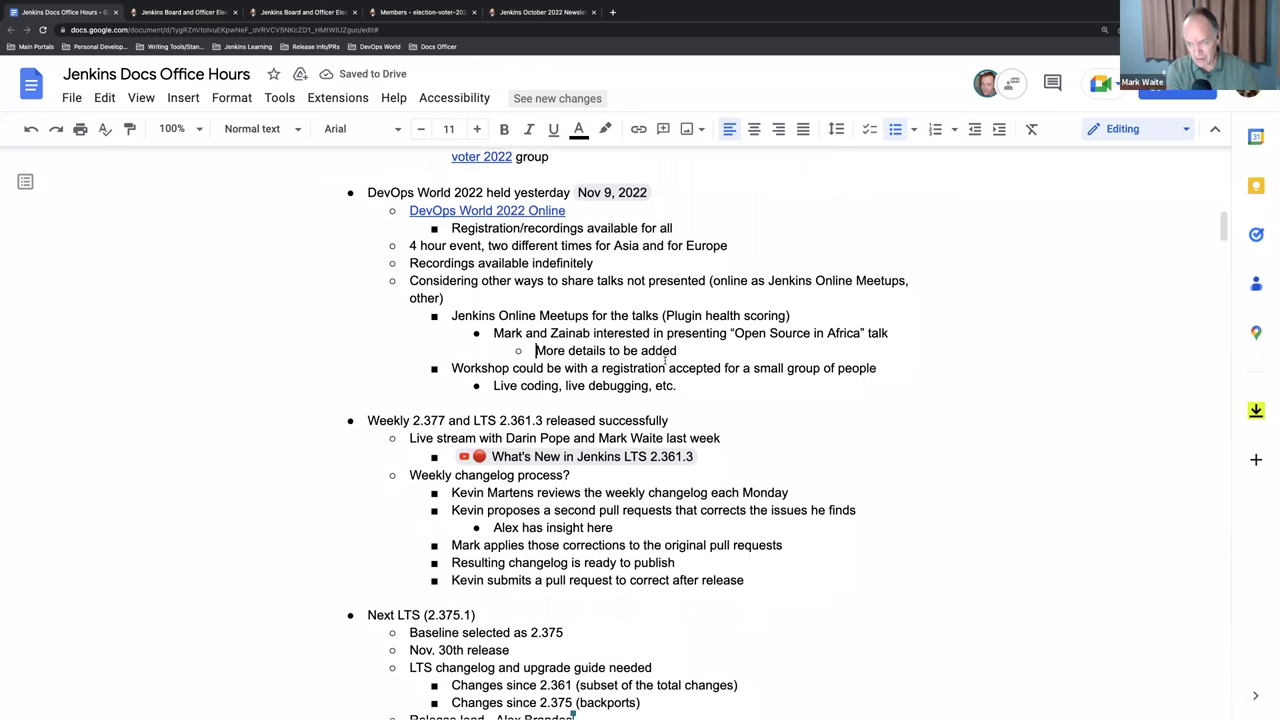
pyautogui.scroll(-1, 720, 370)
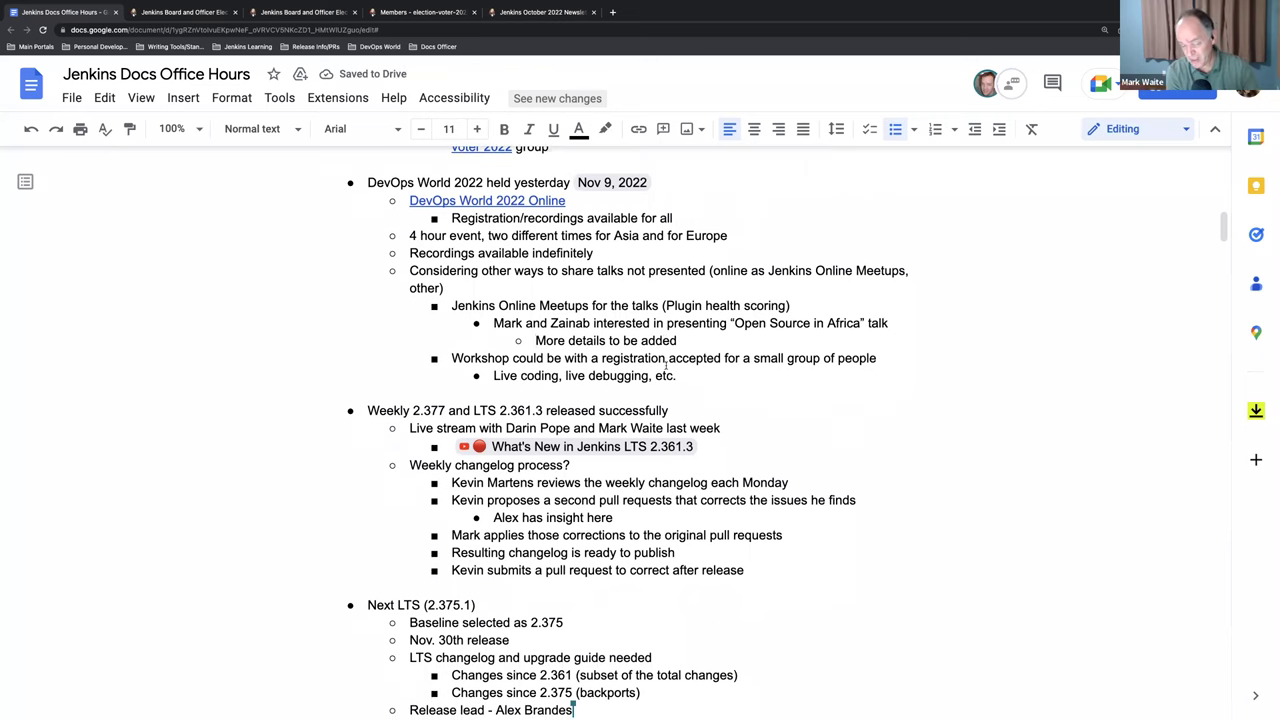
pyautogui.click(783, 379)
pyautogui.click(768, 374)
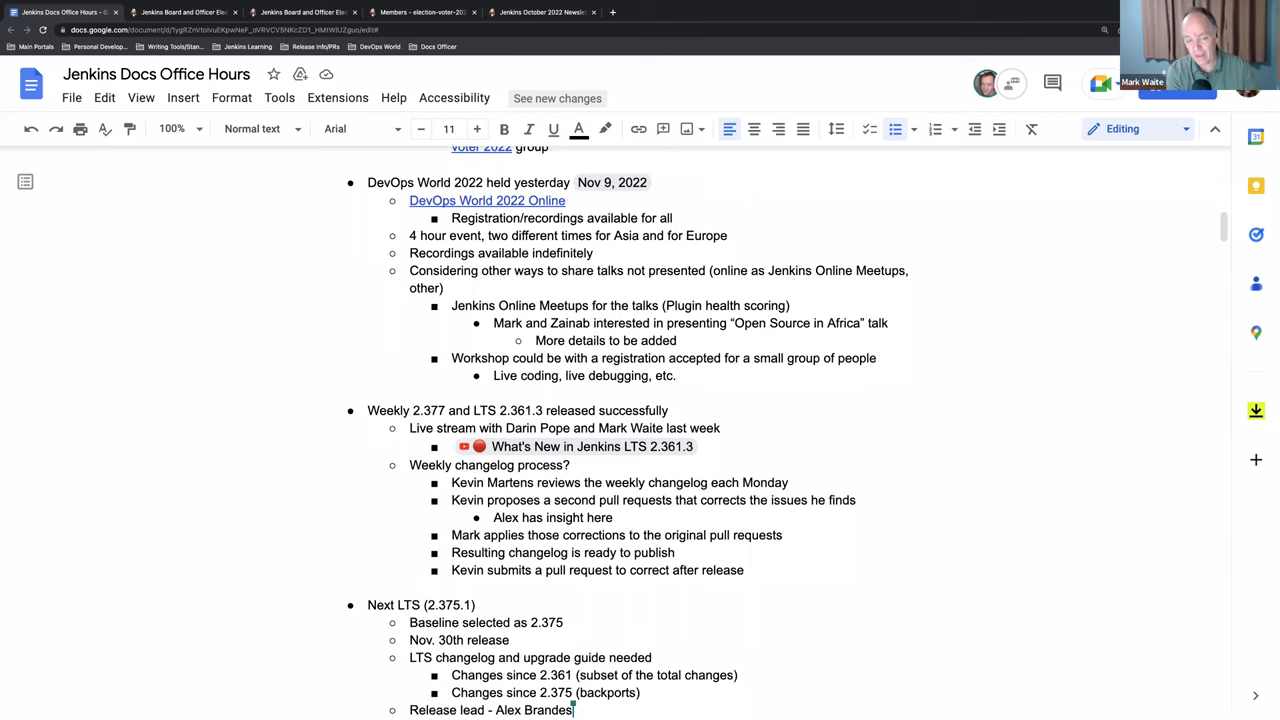
pyautogui.press('Return')
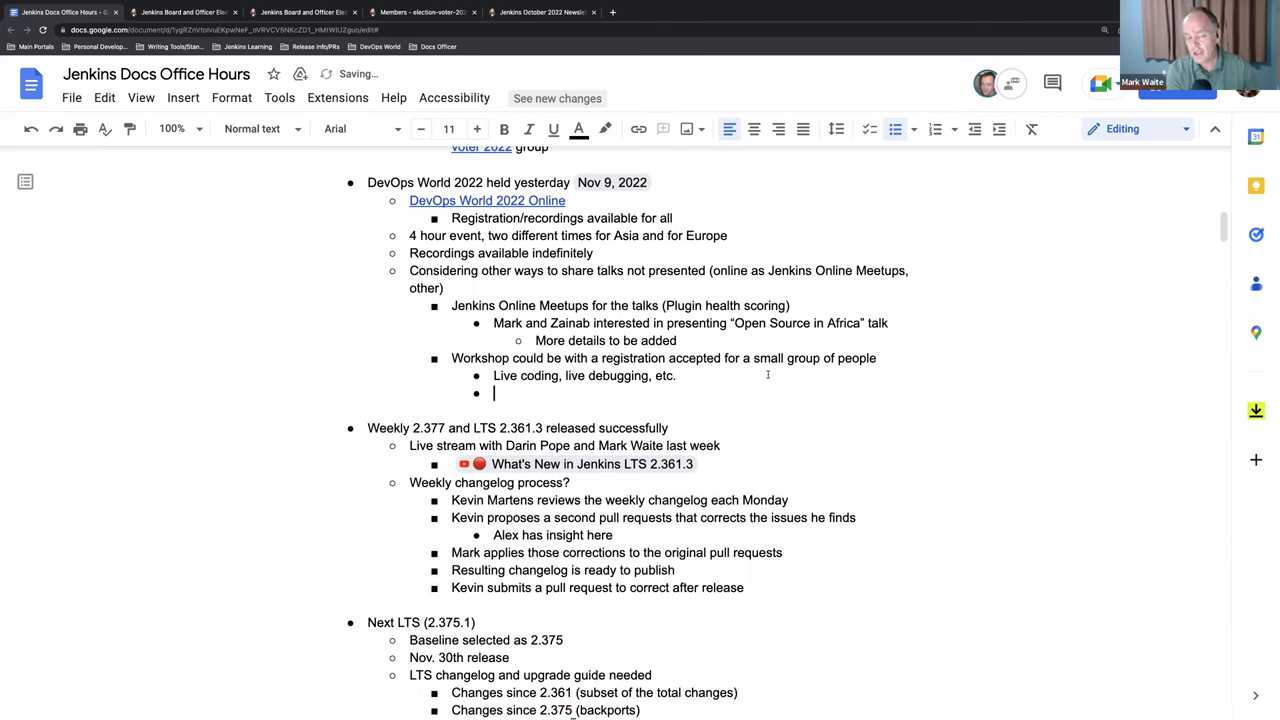
pyautogui.hotkey('shift', 'Tab')
pyautogui.write('Google ')
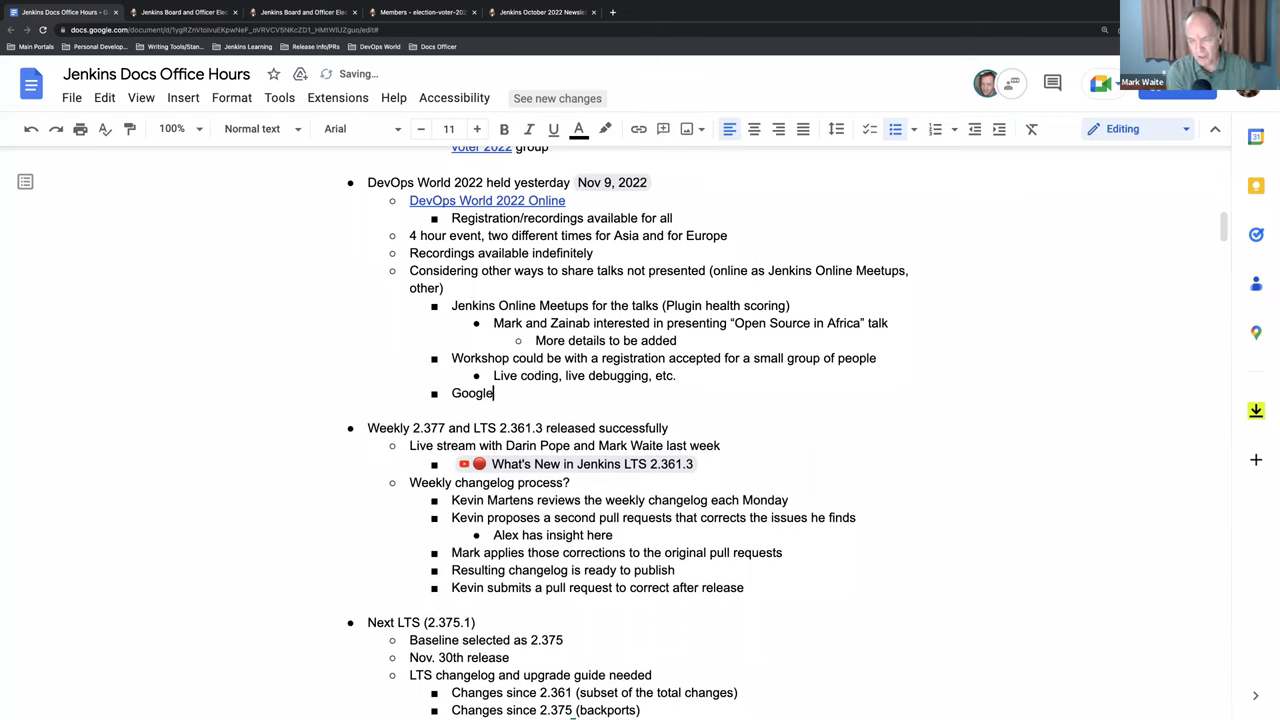
pyautogui.write('Summer of C')
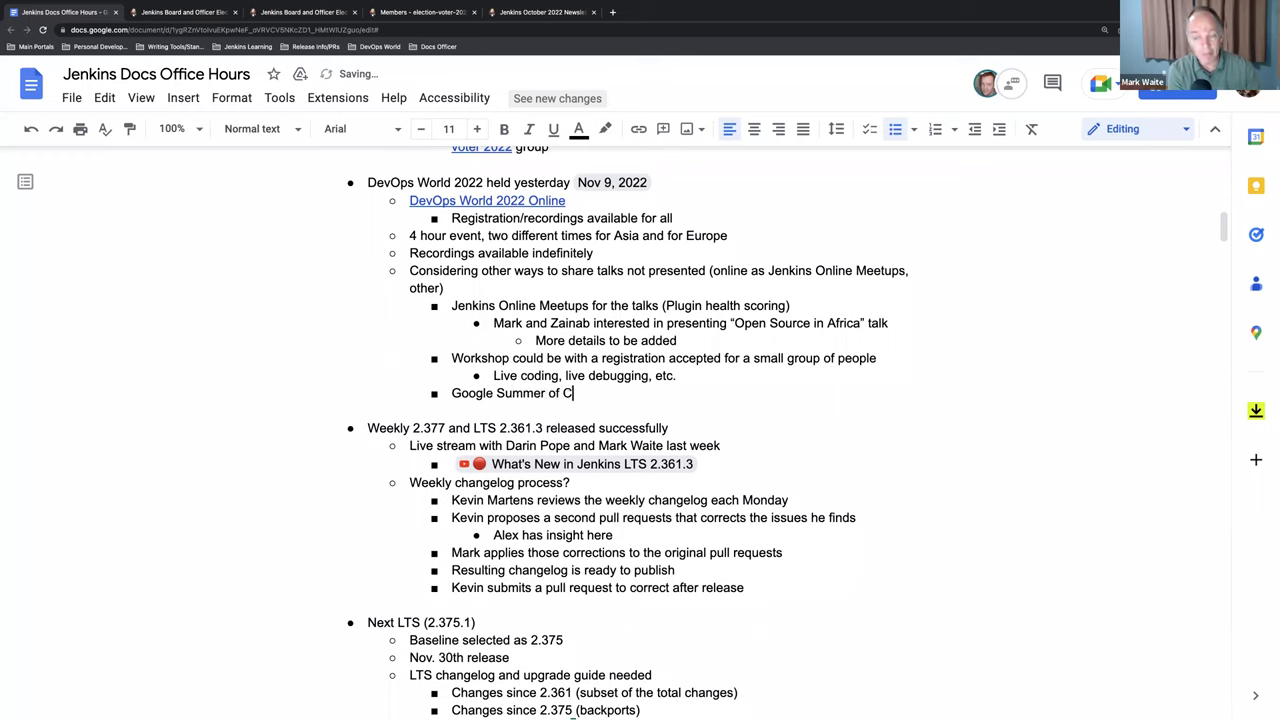
pyautogui.write('ode 2023')
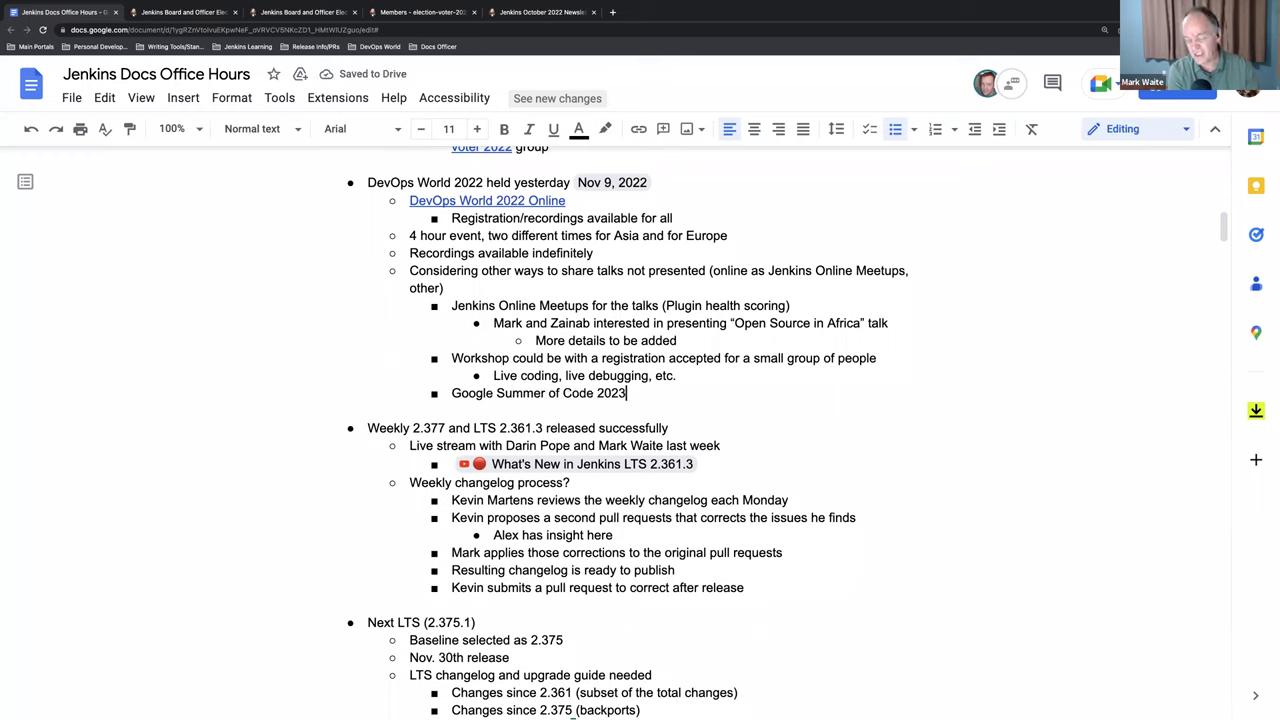
# Step: Add the sub-bullets "Promotion and workshop", "Pre-registration" and "Based on interest levels" under Google Summer of Code 2023
pyautogui.press('Return')
pyautogui.press('Tab')
pyautogui.write('promotion and ')
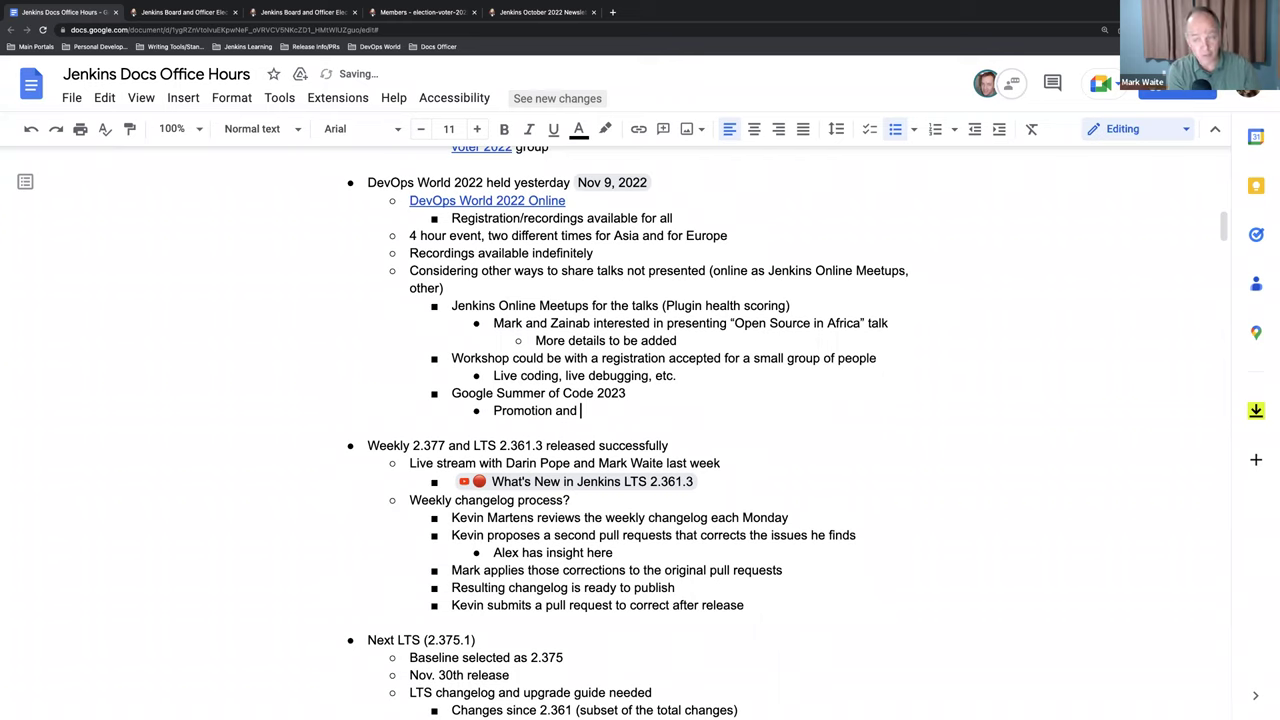
pyautogui.write('workshop')
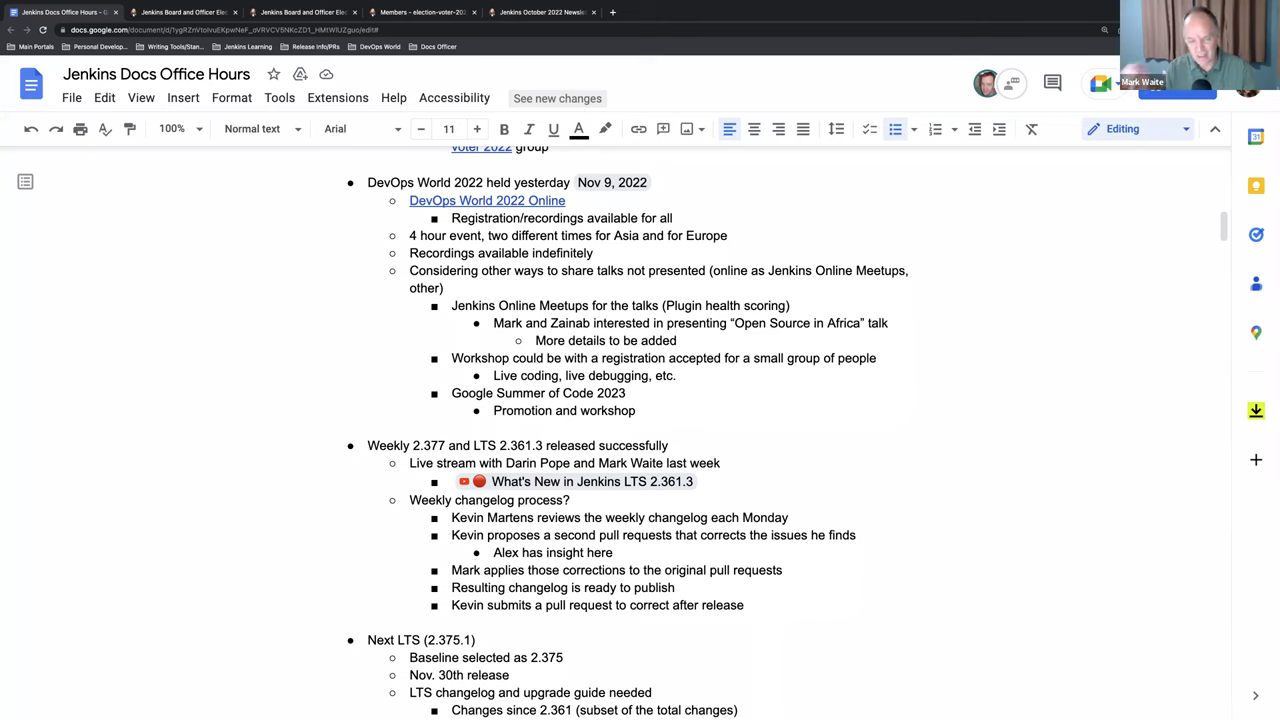
pyautogui.press('Return')
pyautogui.write('pre-r')
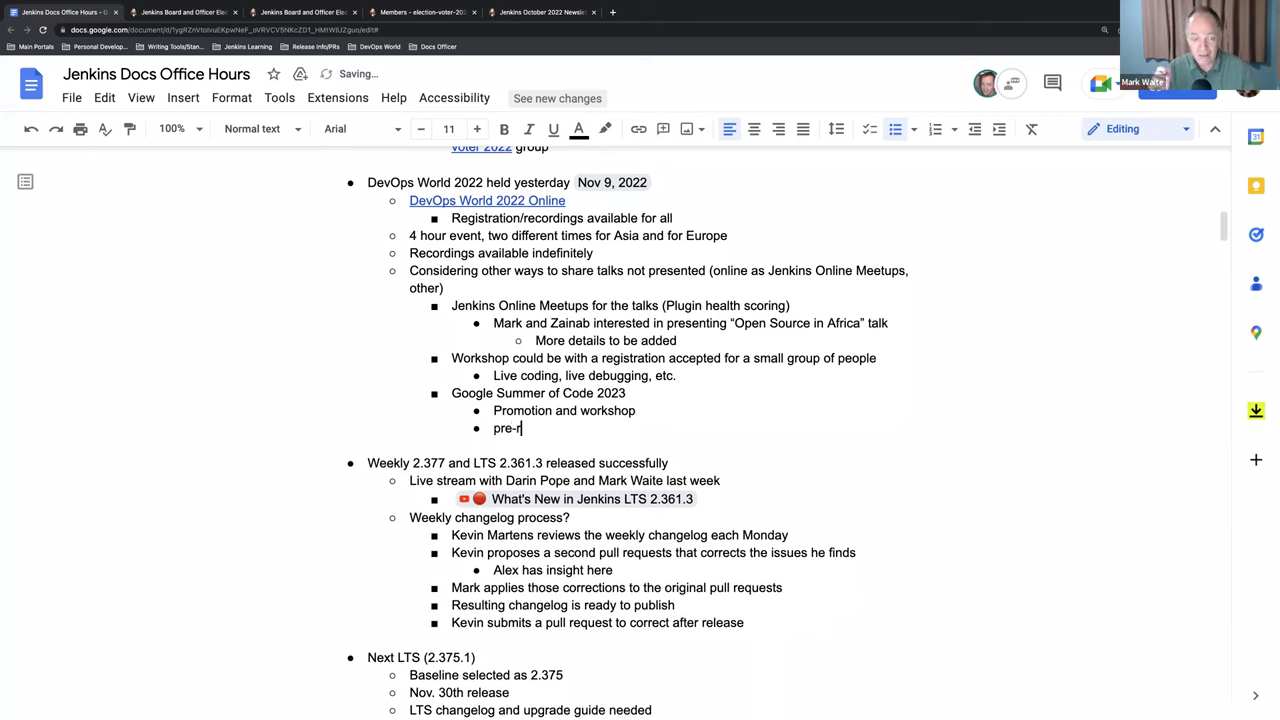
pyautogui.write('egistration')
pyautogui.press('Return')
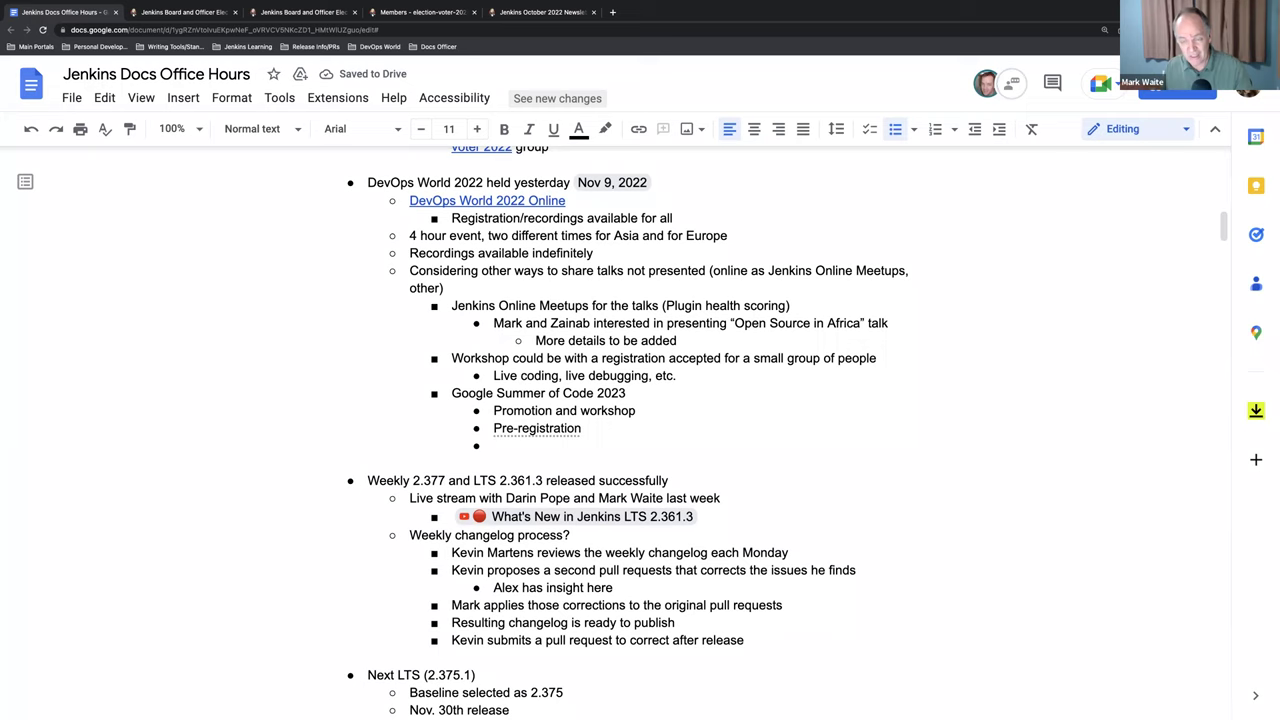
pyautogui.write('Base')
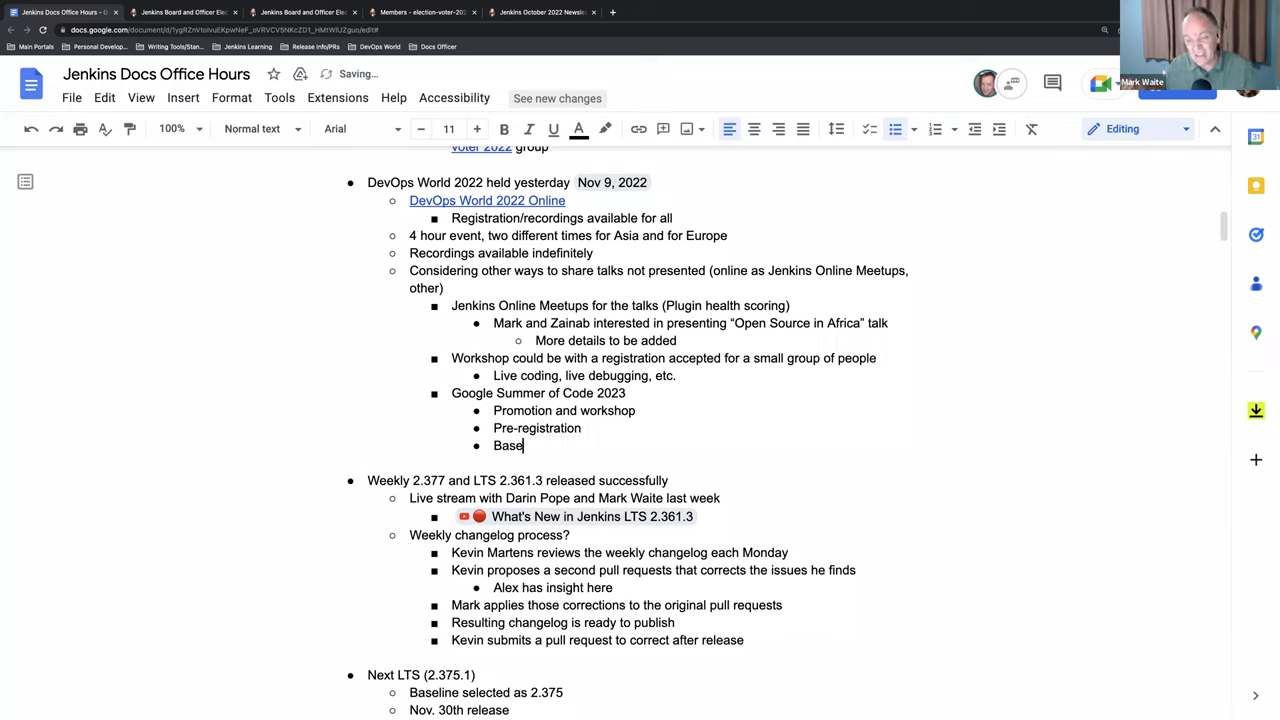
pyautogui.write('d on interest leve')
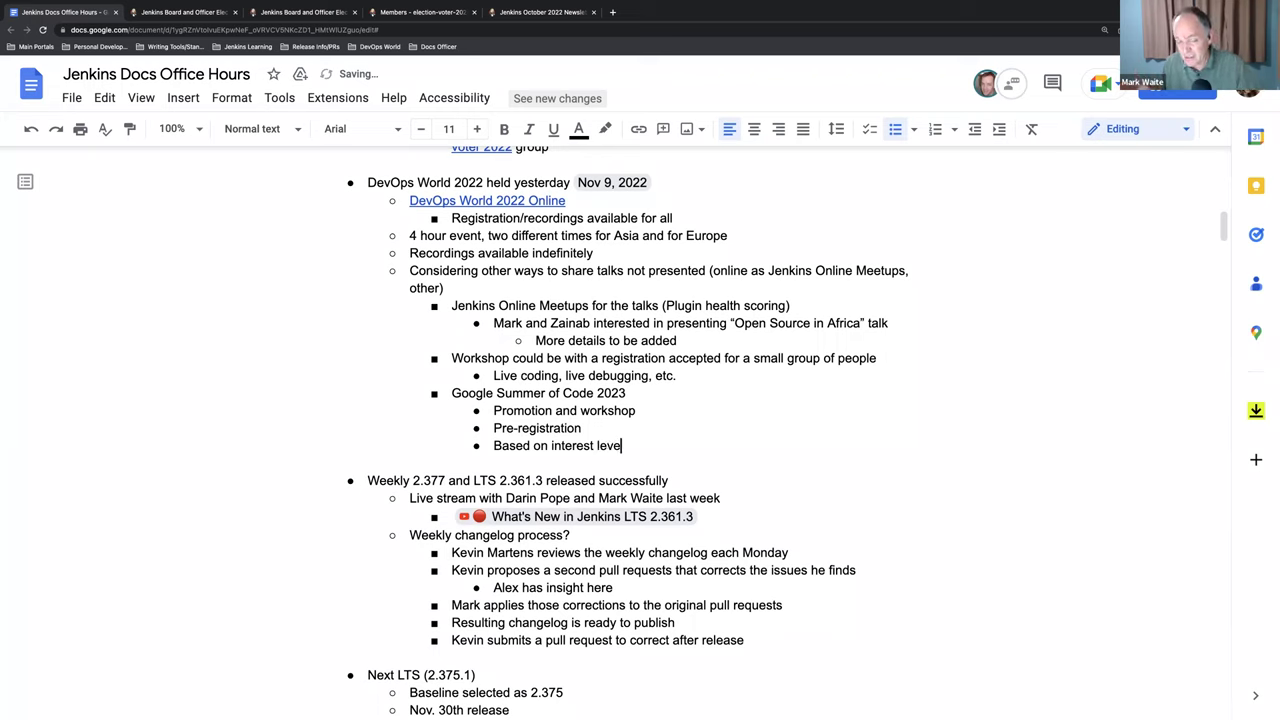
pyautogui.write('ls')
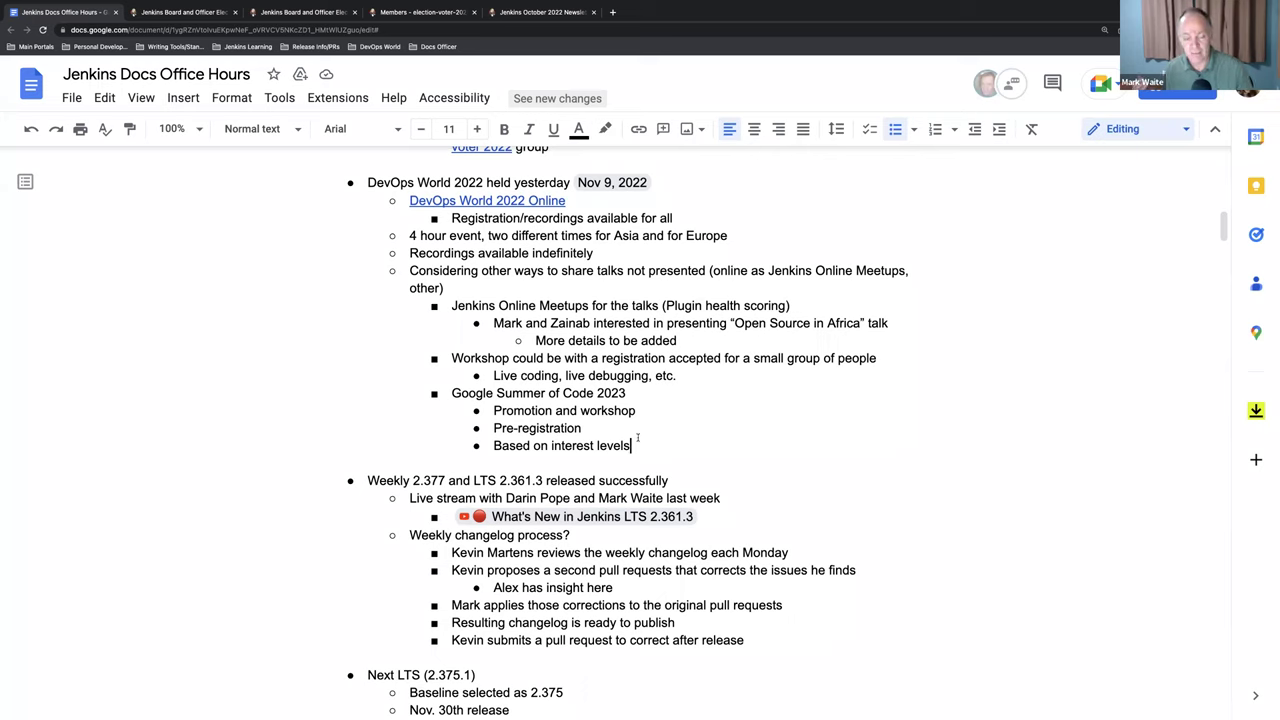
pyautogui.click(610, 428)
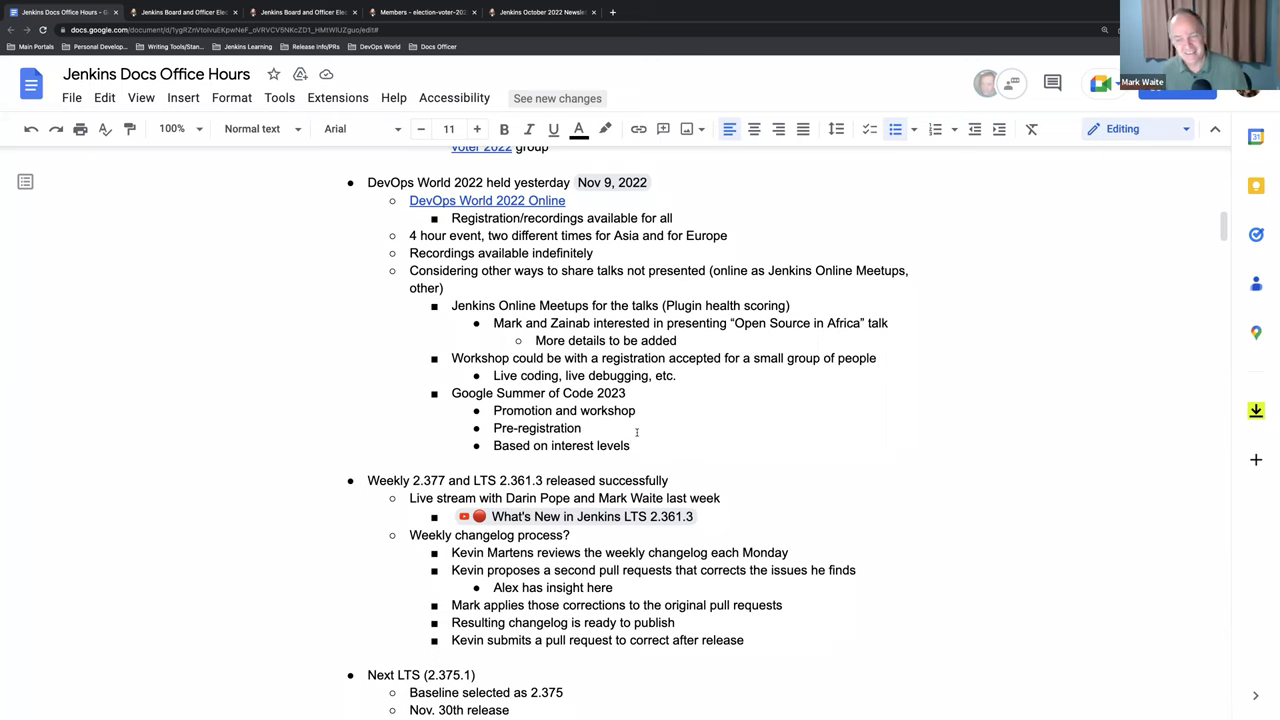
pyautogui.scroll(-1, 636, 432)
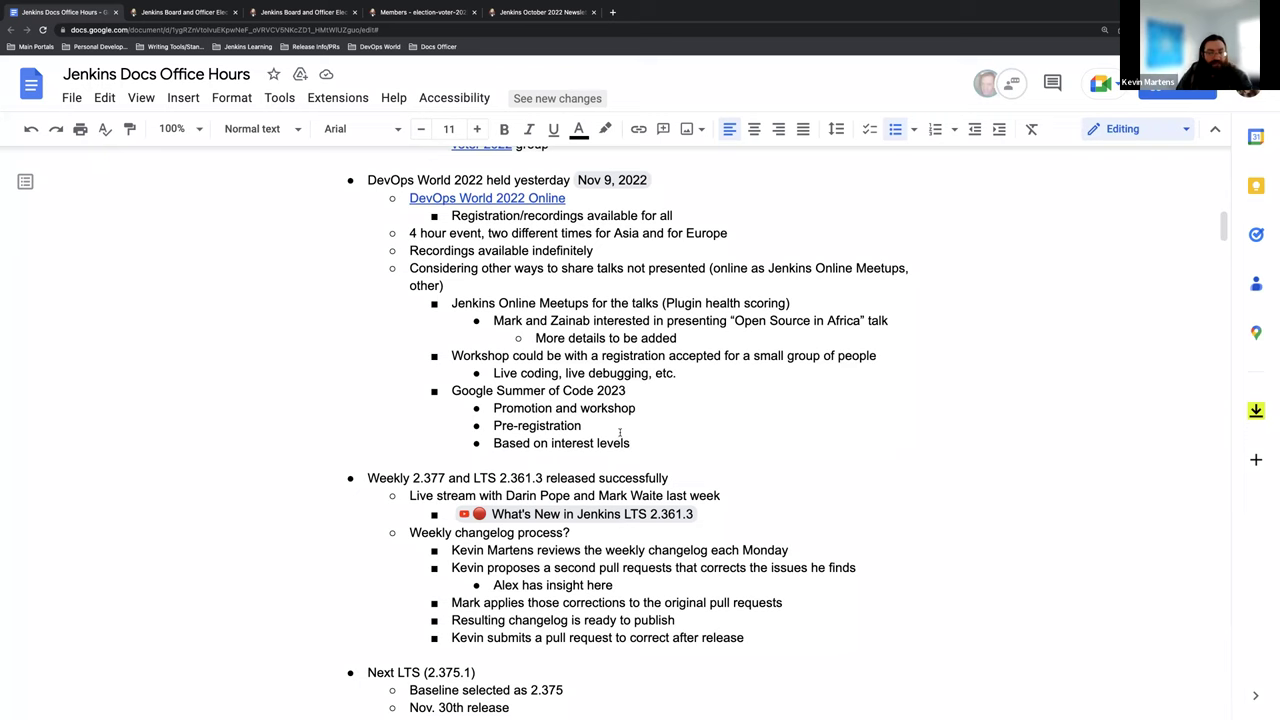
pyautogui.scroll(-1, 625, 437)
pyautogui.scroll(-1, 620, 433)
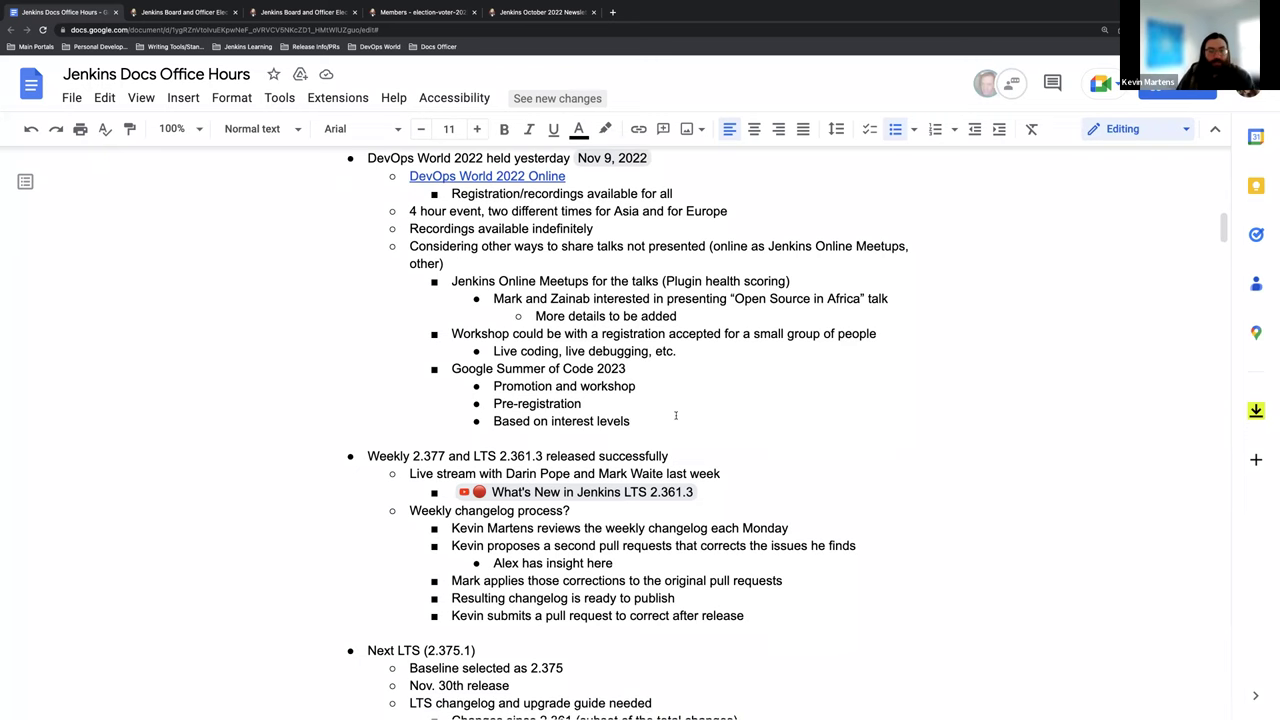
# Step: Review the Weekly 2.377 and LTS 2.361.3 release notes, highlighting the line about the second pull request in the weekly changelog process
pyautogui.scroll(-2, 675, 412)
pyautogui.scroll(-1, 675, 402)
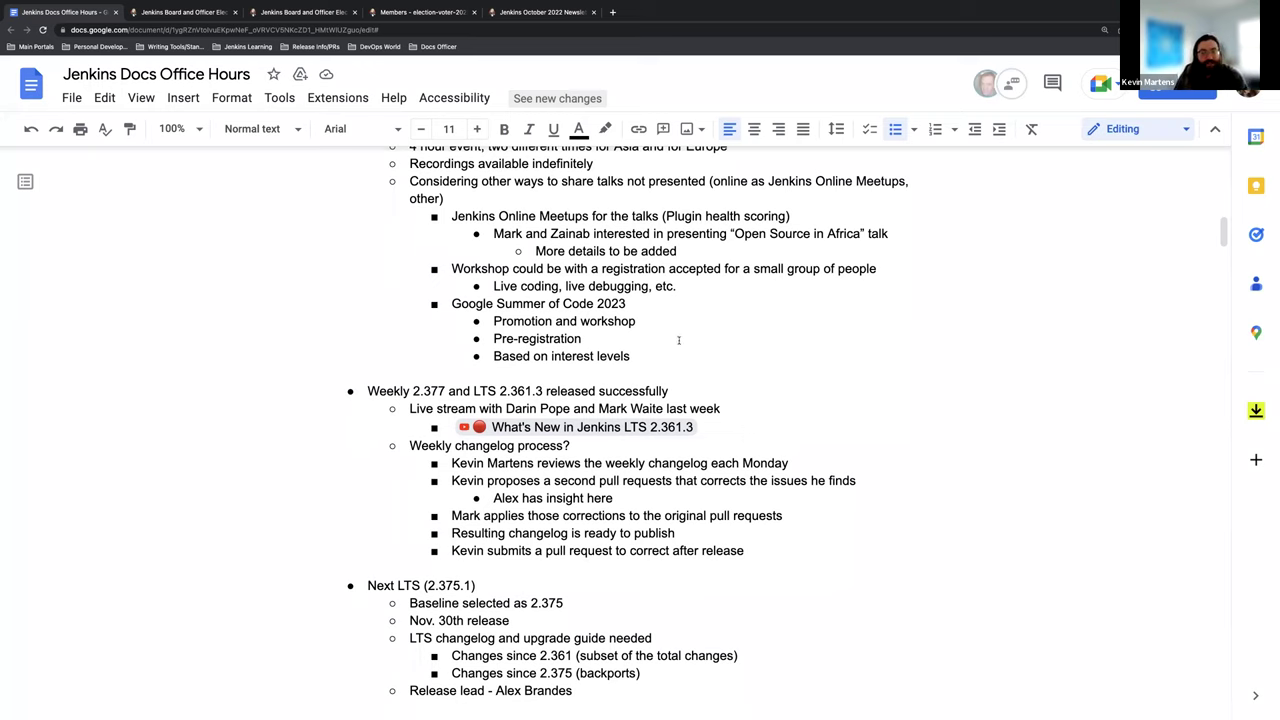
pyautogui.scroll(-2, 679, 339)
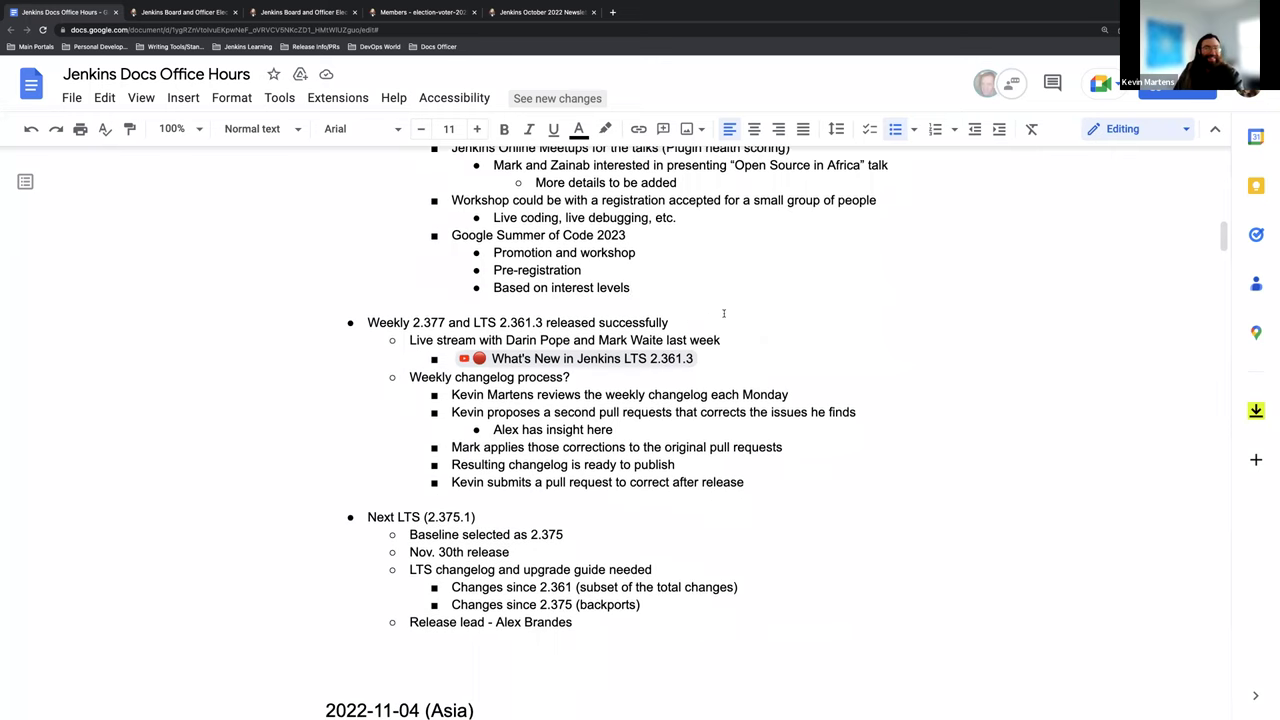
pyautogui.scroll(-2, 710, 320)
pyautogui.scroll(5, 724, 312)
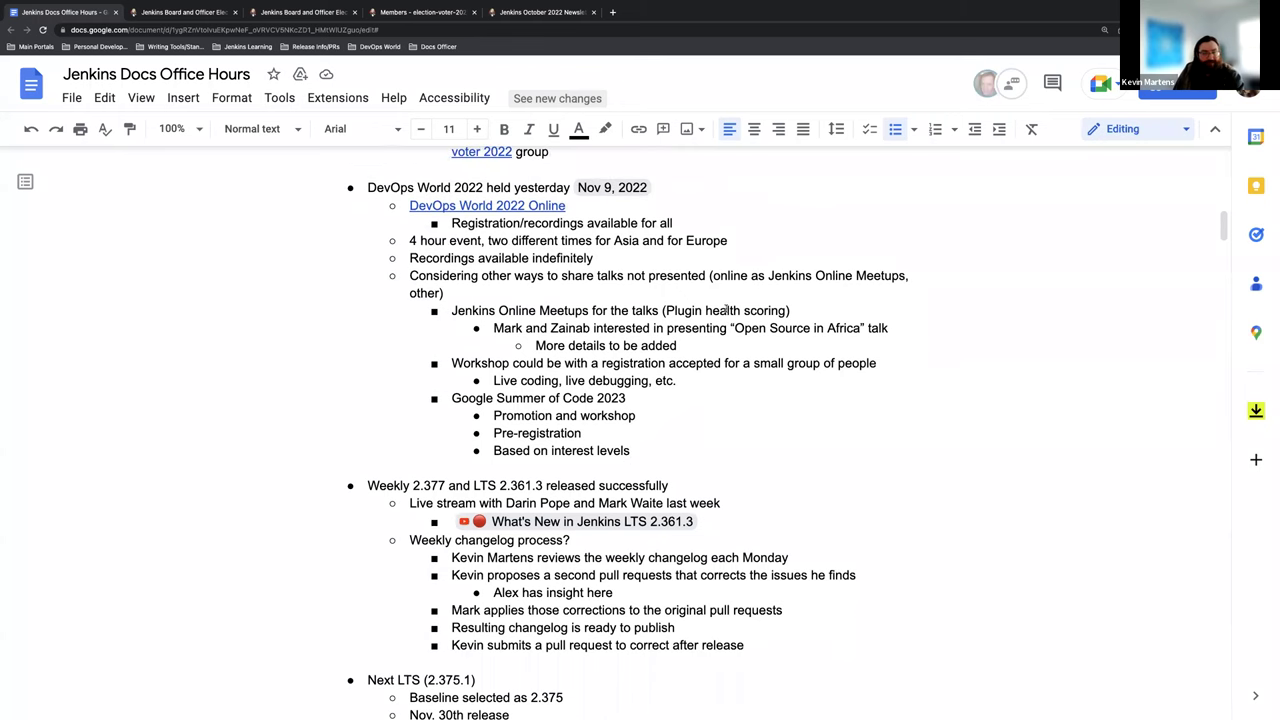
pyautogui.scroll(-1, 752, 322)
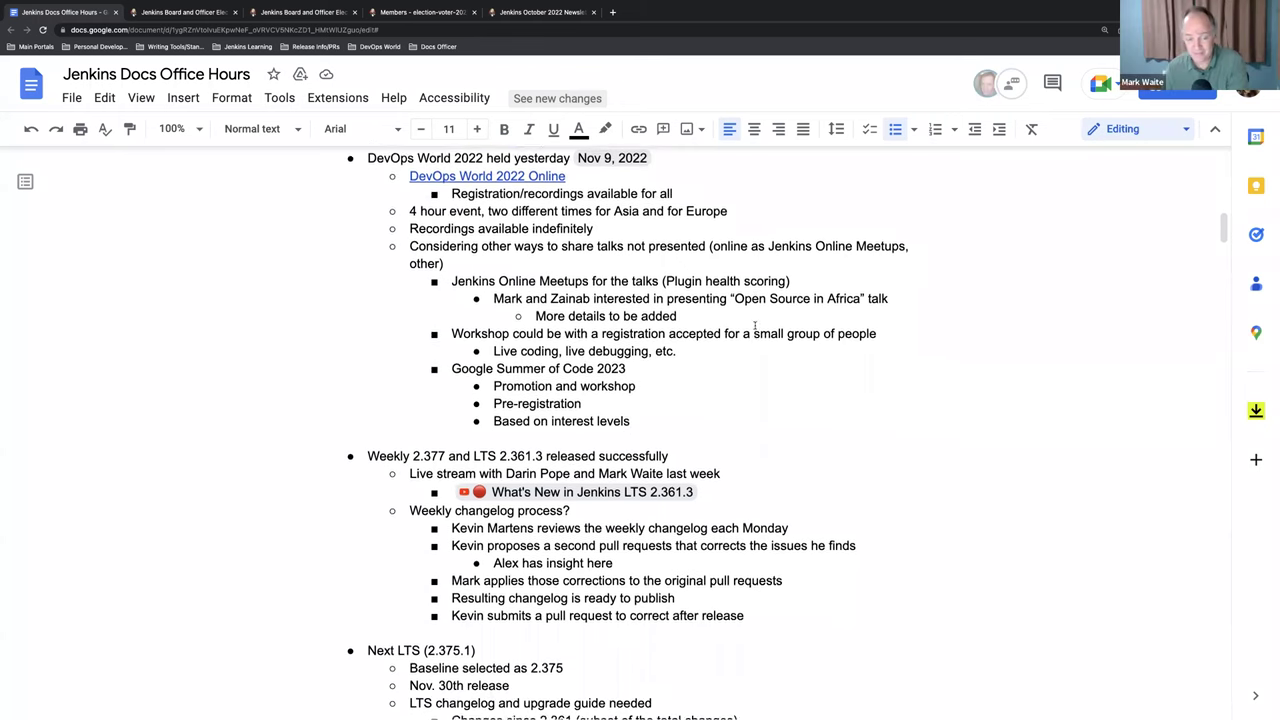
pyautogui.scroll(-3, 754, 325)
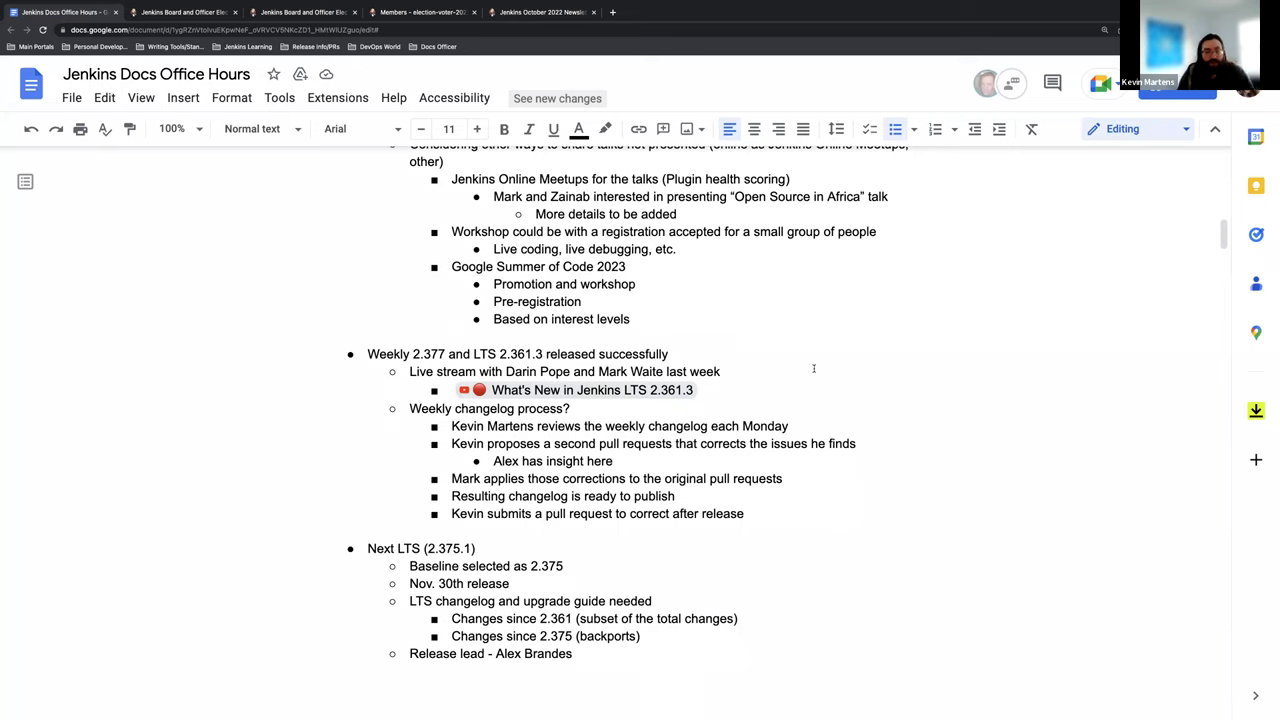
pyautogui.scroll(-1, 804, 368)
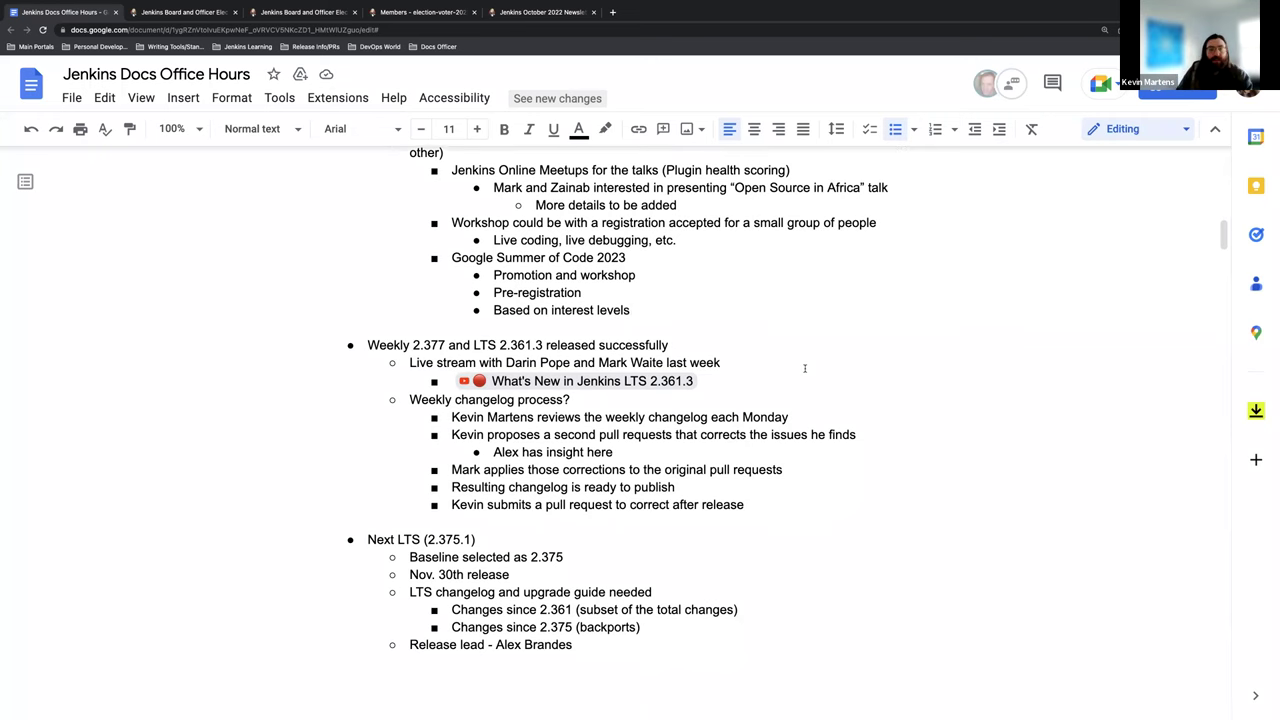
pyautogui.scroll(-1, 804, 368)
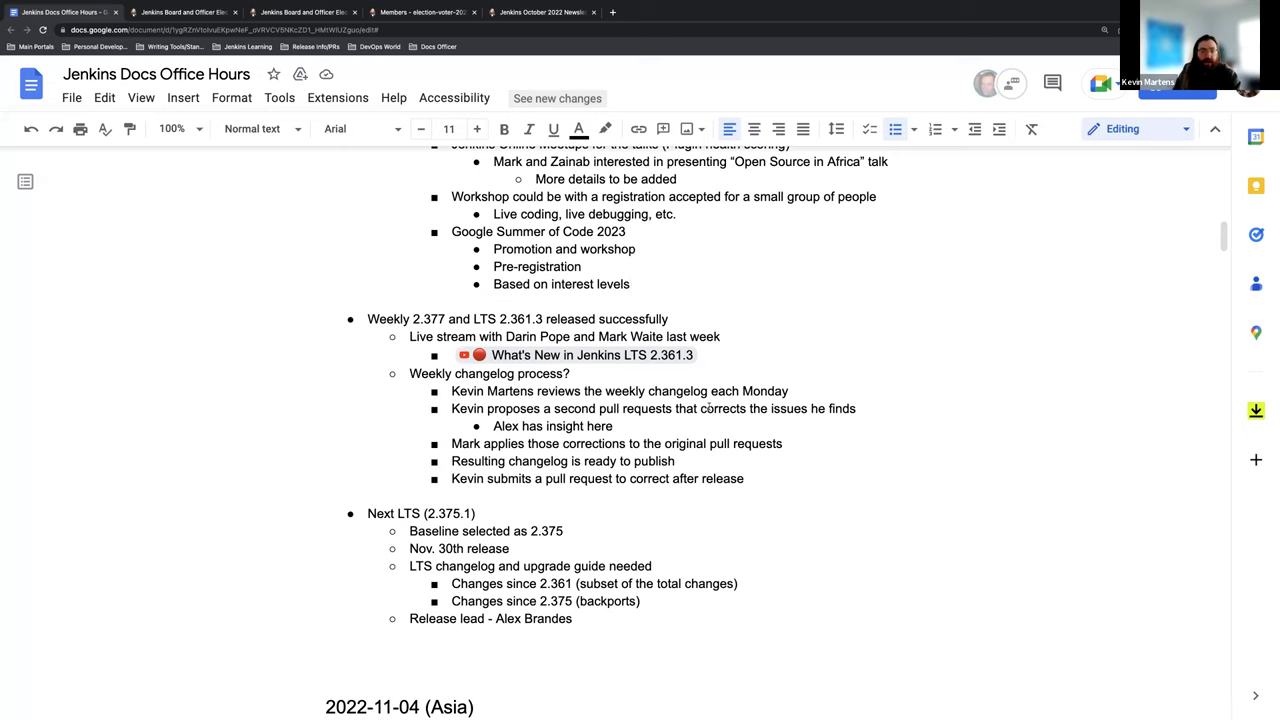
pyautogui.moveTo(451, 409); pyautogui.dragTo(847, 410)
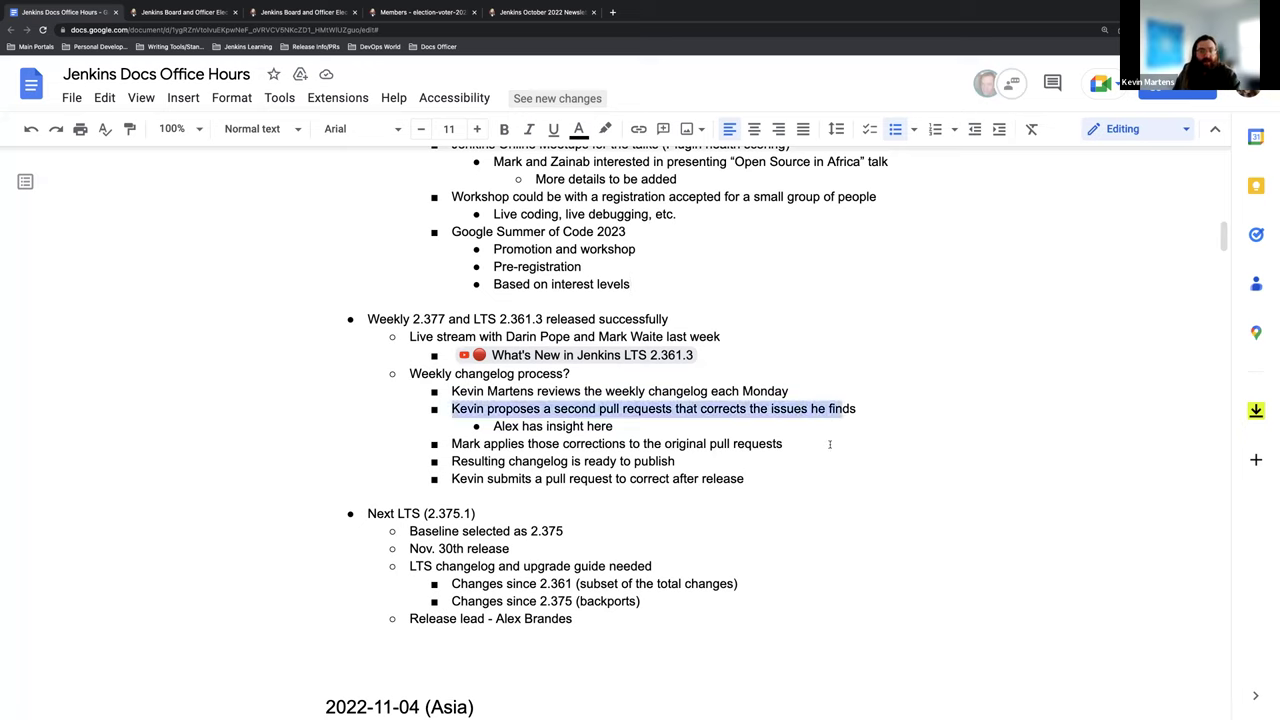
pyautogui.click(818, 443)
# Step: Add the sub-bullet "What can be done to help from a core maintainer perspective" under the insight line of the weekly changelog process
pyautogui.click(808, 428)
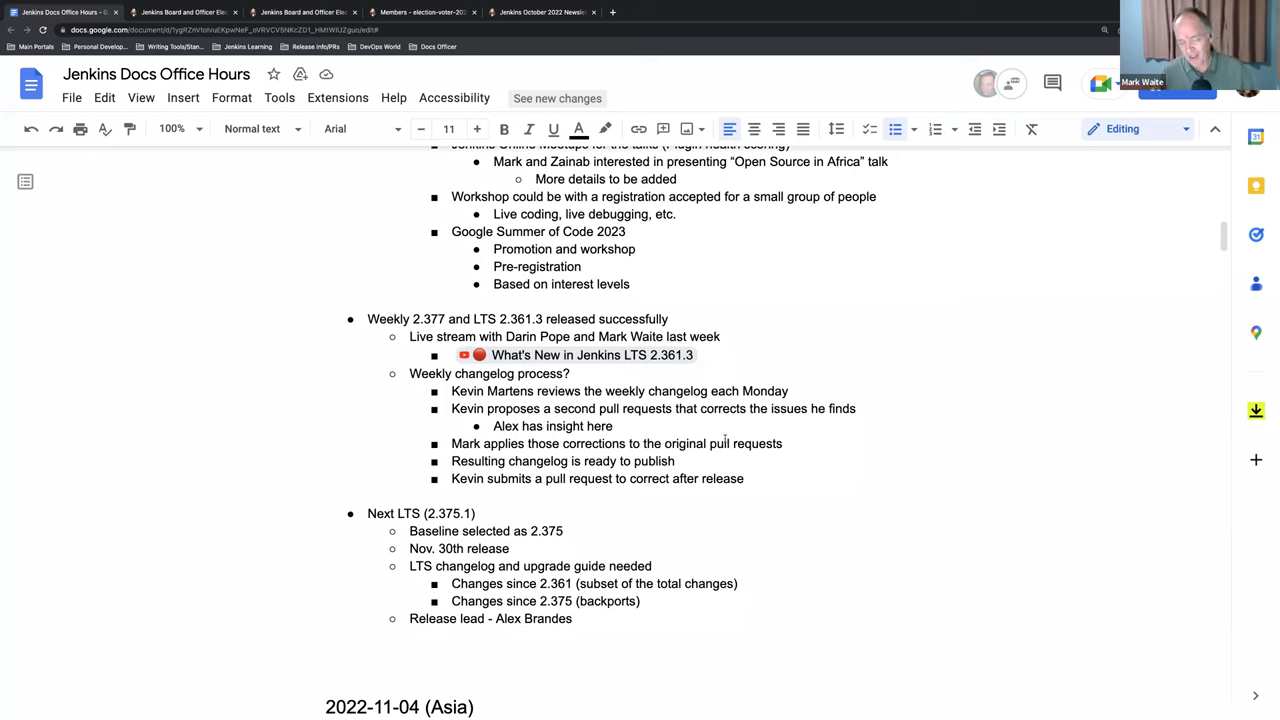
pyautogui.press('Return')
pyautogui.press('Tab')
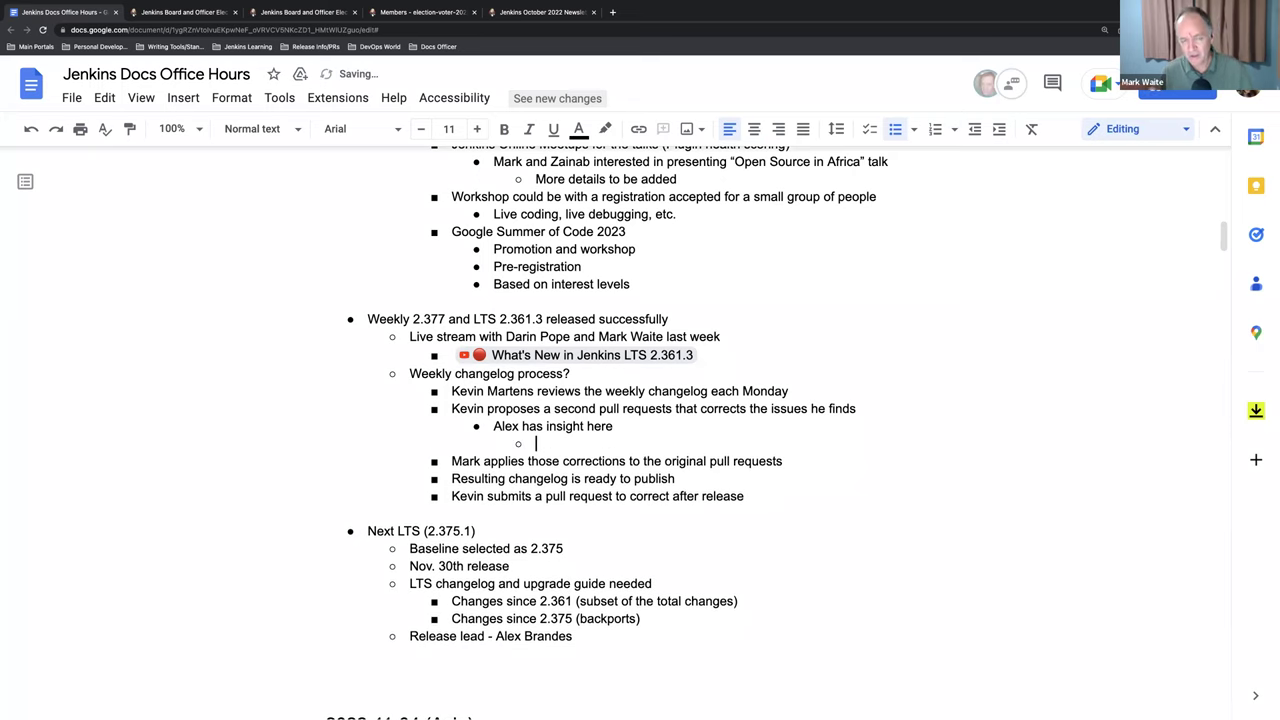
pyautogui.write('What ca ')
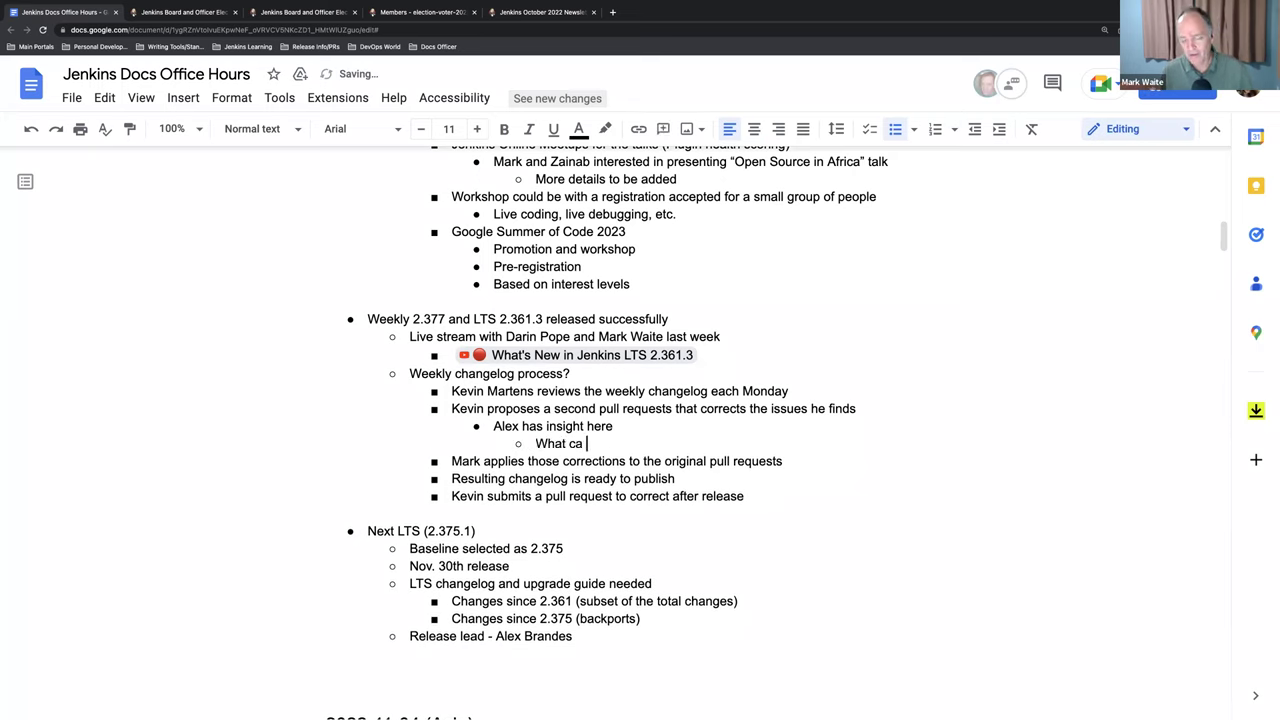
pyautogui.write('n')
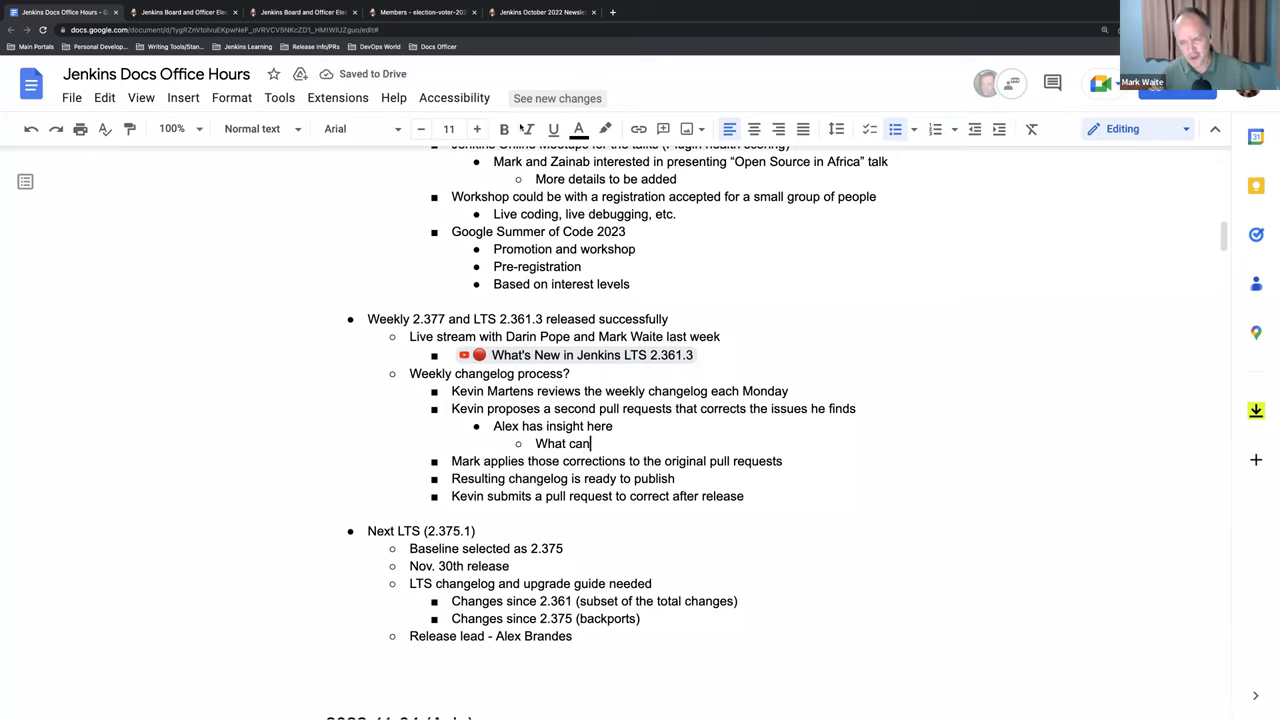
pyautogui.write(' be done to hel')
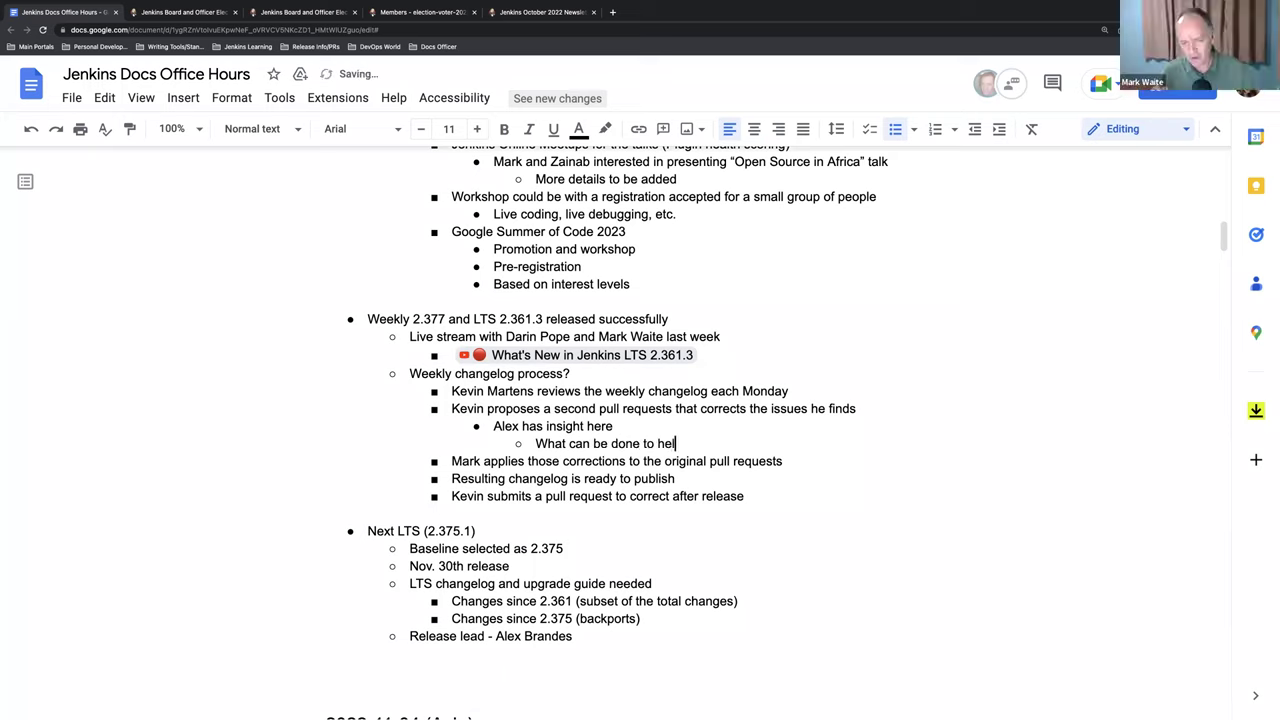
pyautogui.write('p from a core')
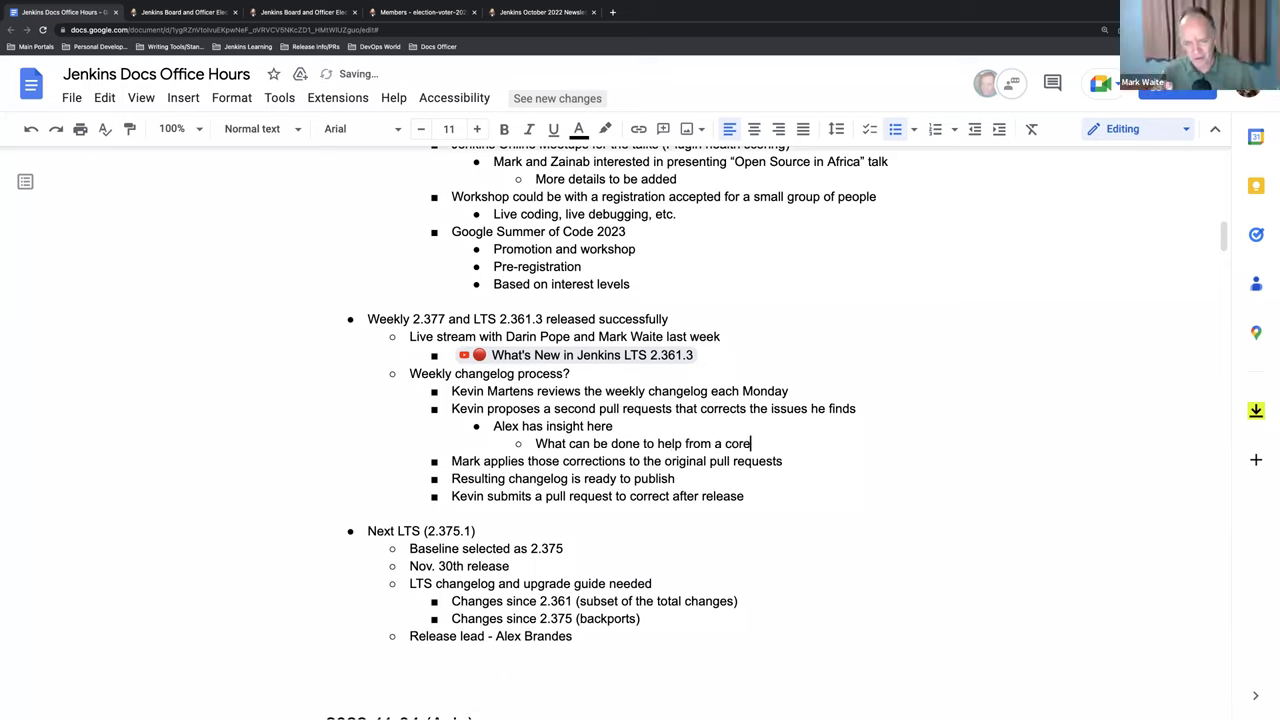
pyautogui.write(' mainter')
pyautogui.press('BackSpace')
pyautogui.press('BackSpace')
pyautogui.write('ai')
pyautogui.write('ner ')
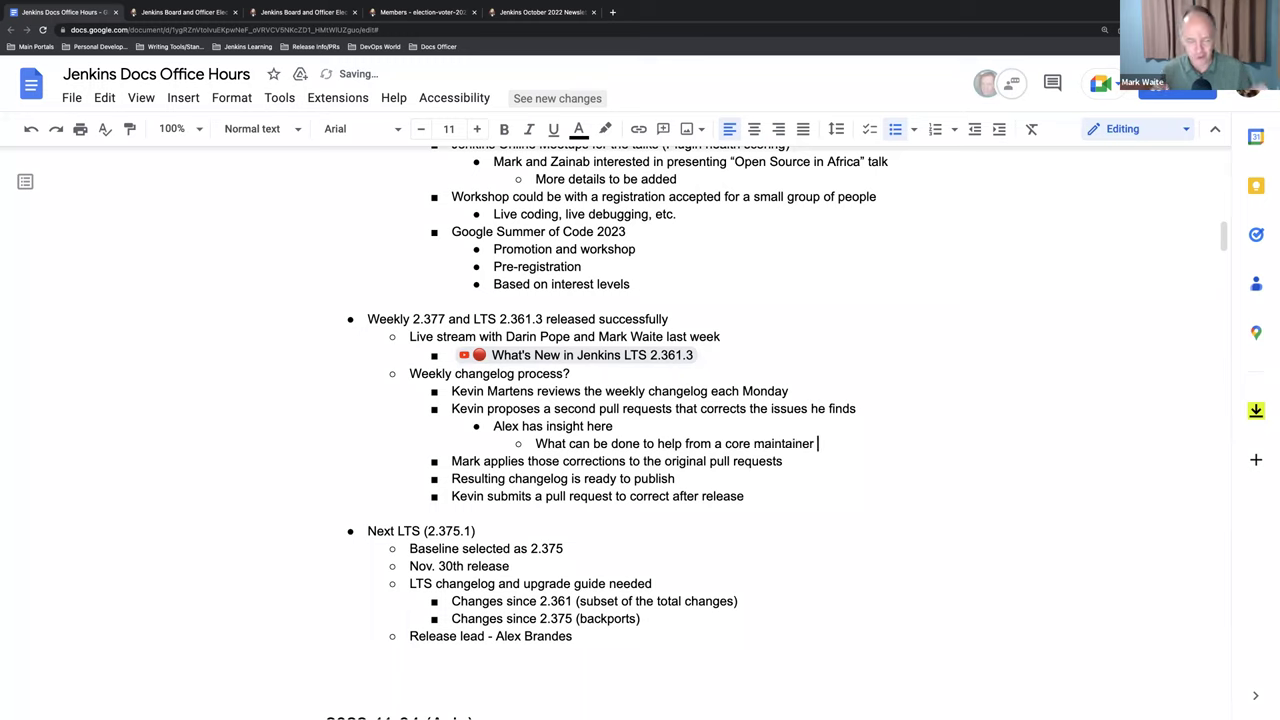
pyautogui.write('perspective')
# Step: Add the bullet "- at beginning of message" one level below the core maintainer perspective line
pyautogui.press('Return')
pyautogui.press('Tab')
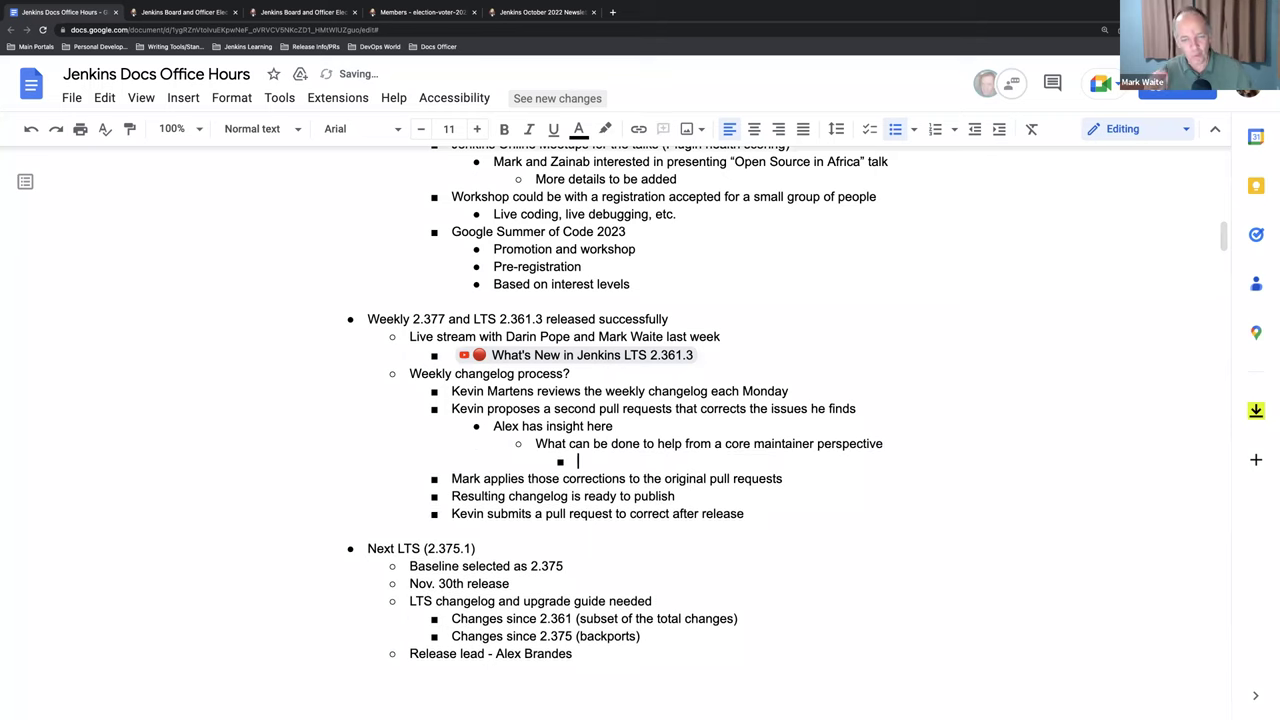
pyautogui.write('-')
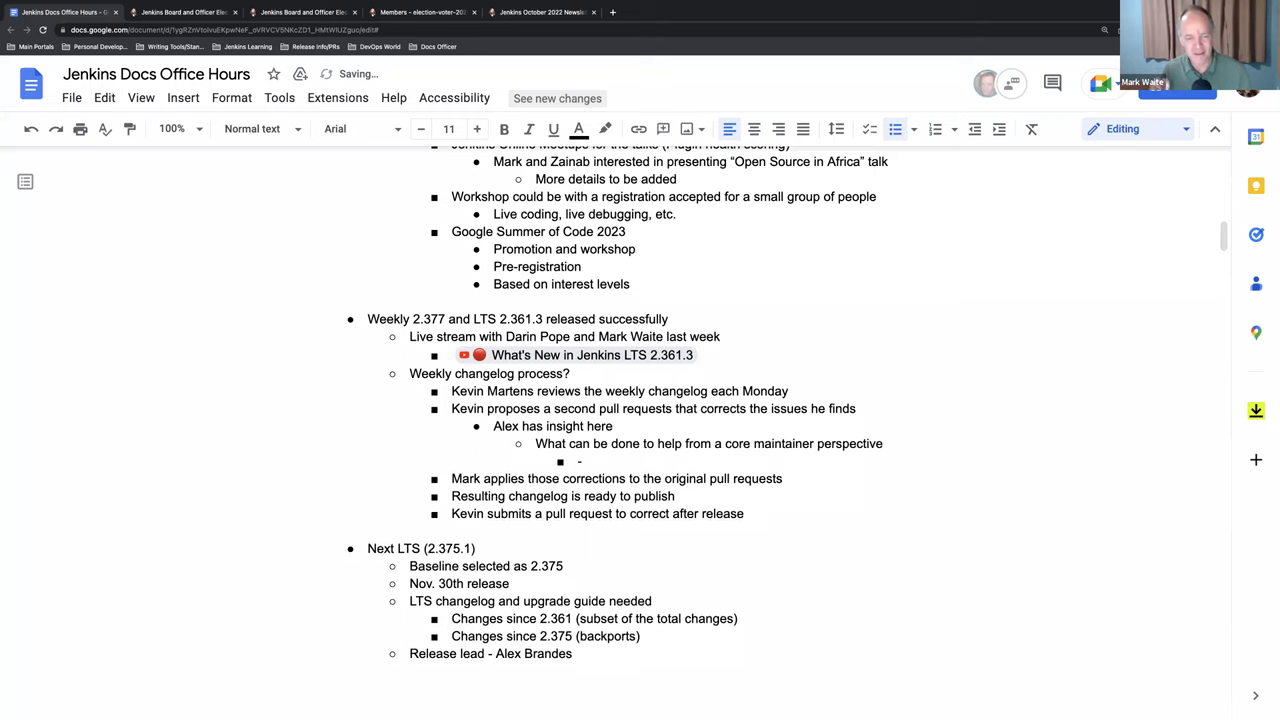
pyautogui.write(' at beginning of message')
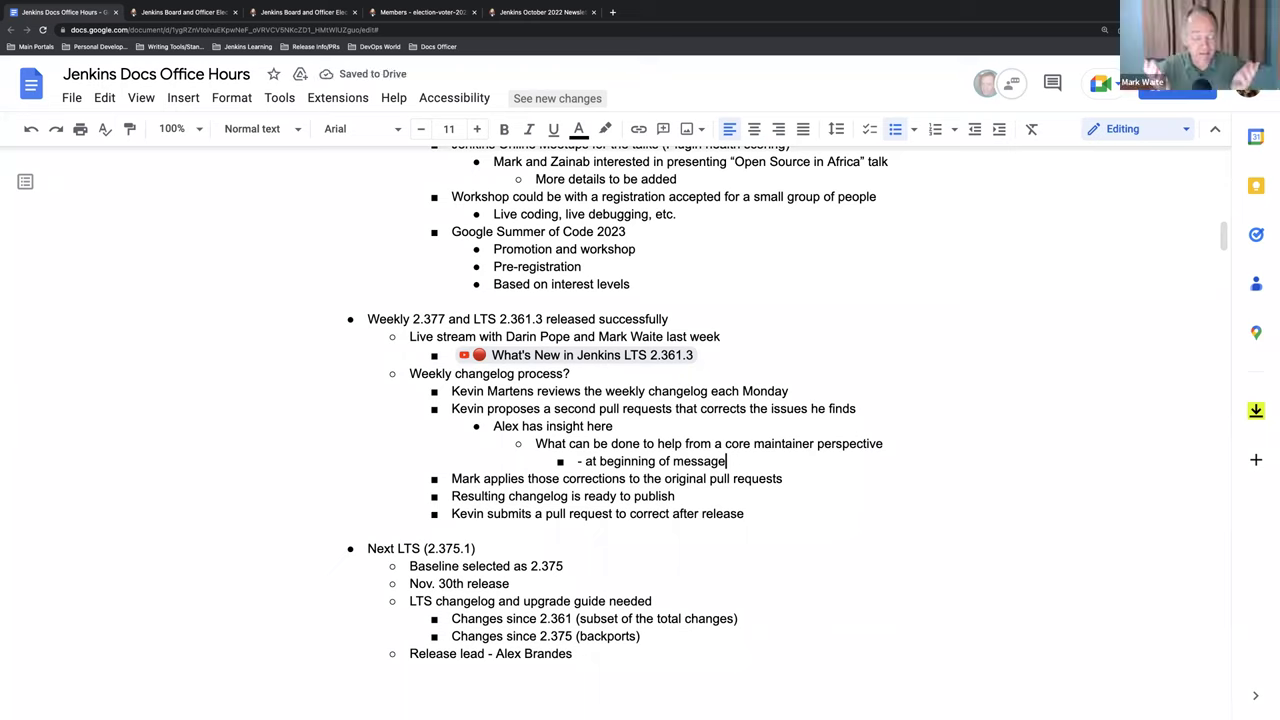
# Step: Enclose the hyphen at the start of the "at beginning of message" bullet in double quotation marks
pyautogui.press('Left')
pyautogui.press('Left')
pyautogui.press('Left')
pyautogui.press('Left')
pyautogui.press('Left')
pyautogui.press('Left')
pyautogui.press('Left')
pyautogui.press('Left')
pyautogui.press('Left')
pyautogui.press('Left')
pyautogui.press('Left')
pyautogui.press('Left')
pyautogui.press('Left')
pyautogui.press('Left')
pyautogui.press('Left')
pyautogui.press('Left')
pyautogui.press('Left')
pyautogui.press('Left')
pyautogui.press('Left')
pyautogui.press('Left')
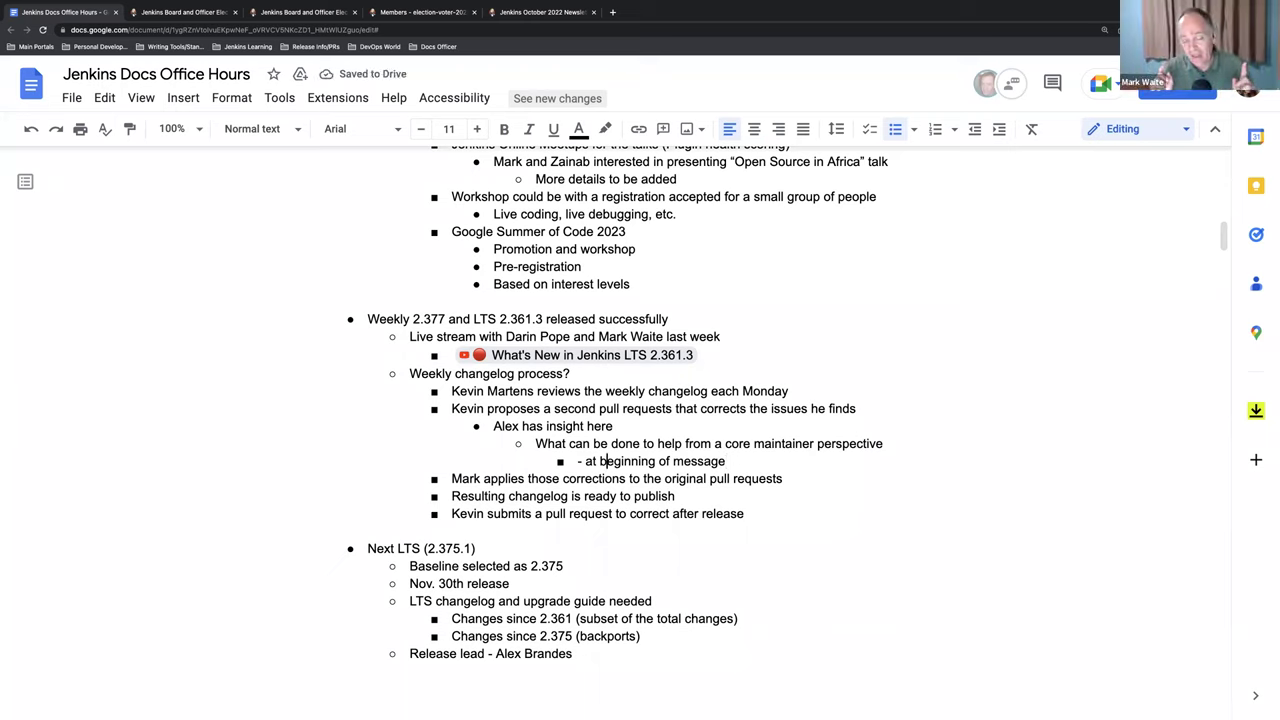
pyautogui.write('"')
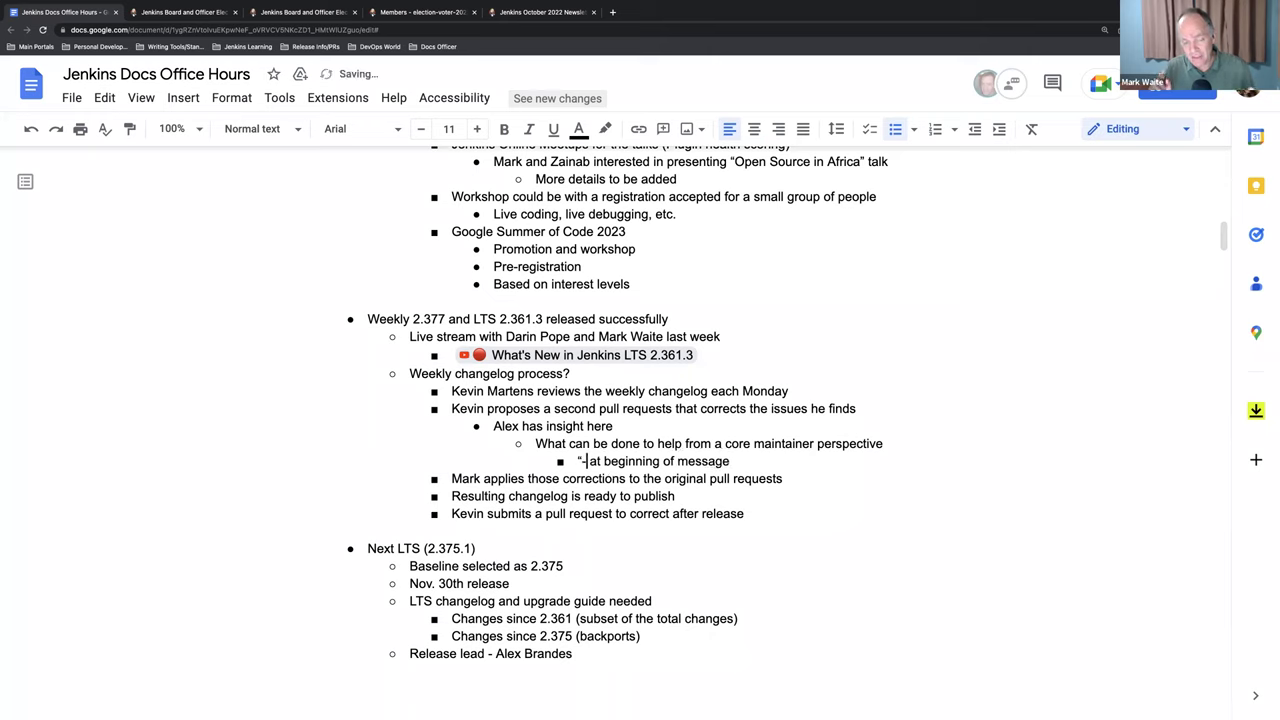
pyautogui.write('"')
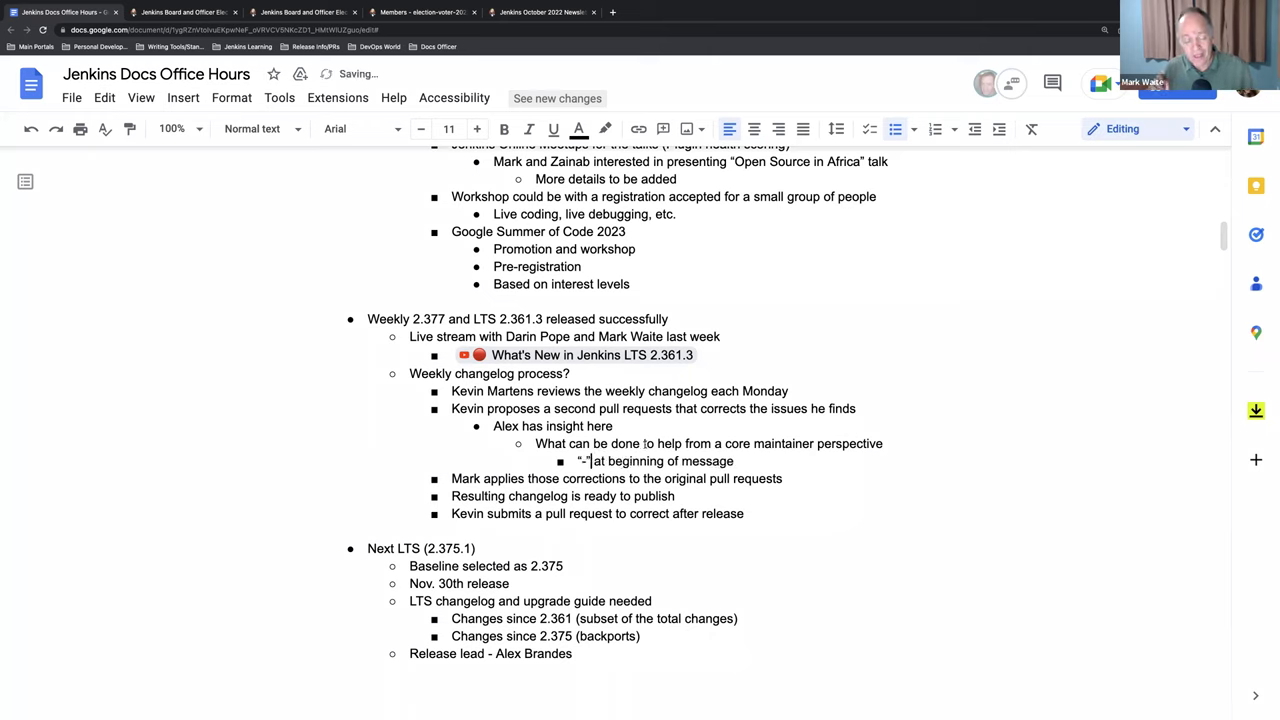
# Step: Append ", use * instead" to the end of the "at beginning of message" bullet
pyautogui.click(776, 466)
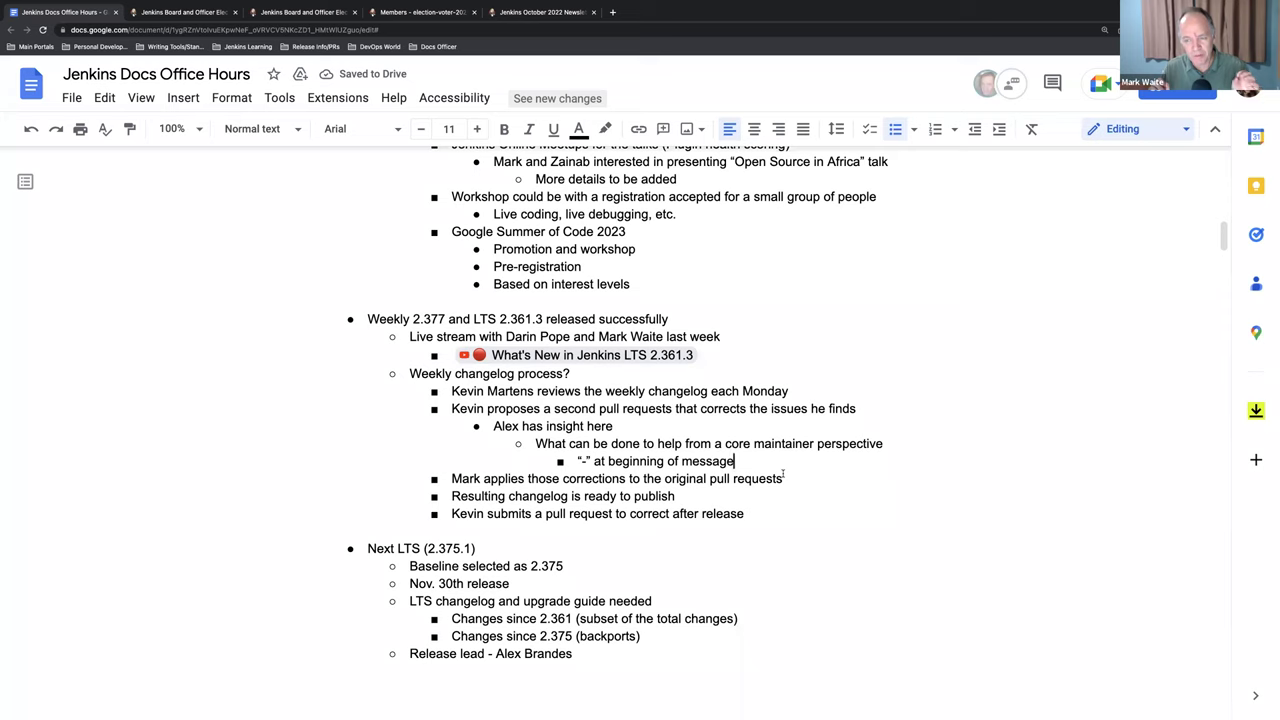
pyautogui.write(', ')
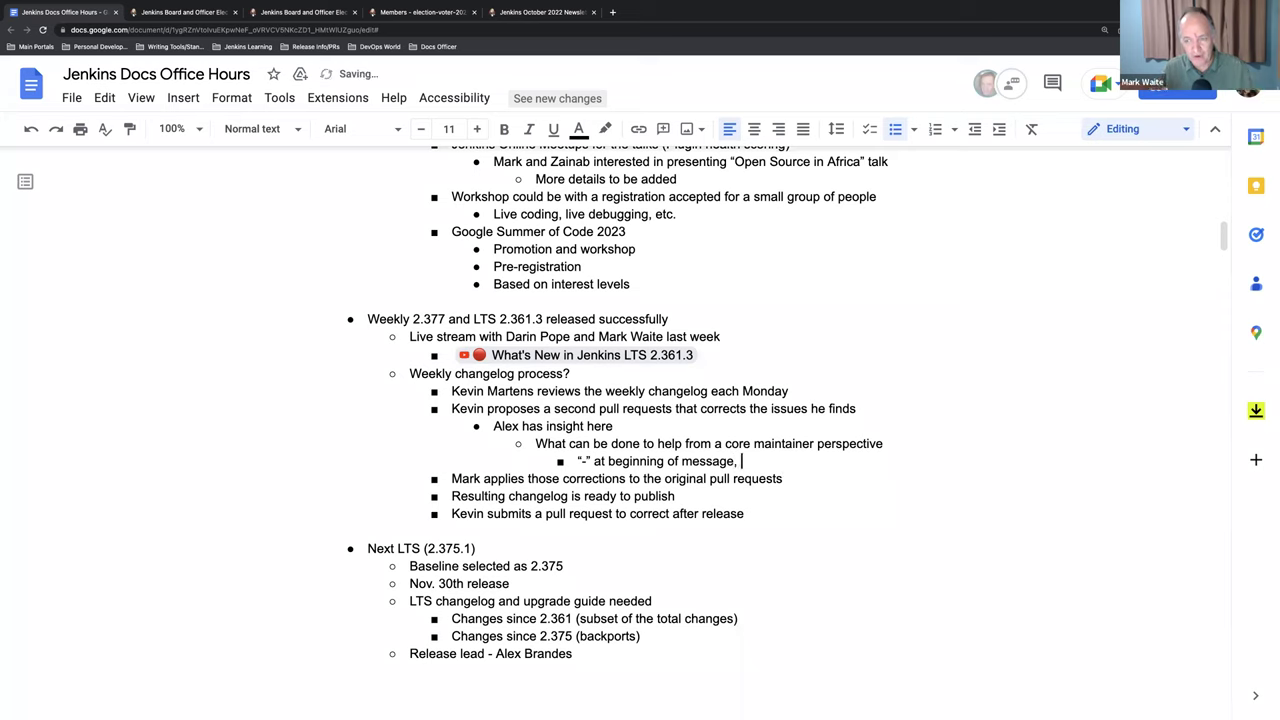
pyautogui.write('use "')
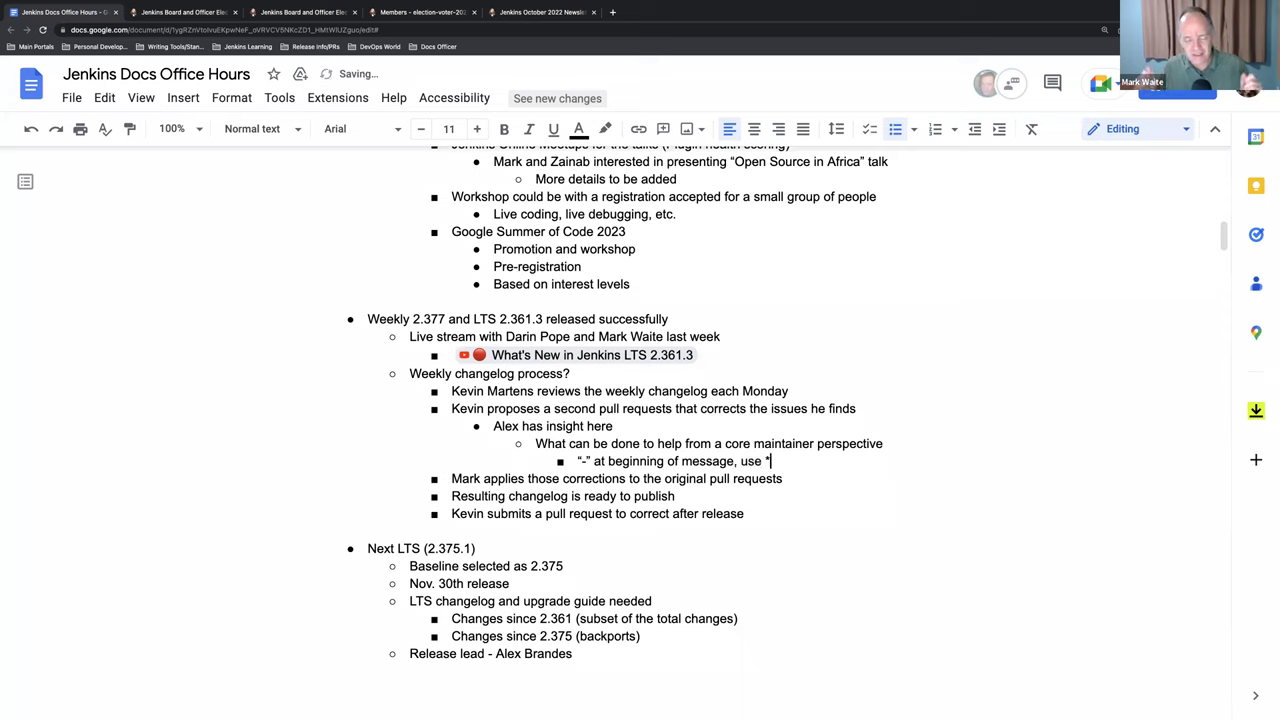
pyautogui.write(' instead')
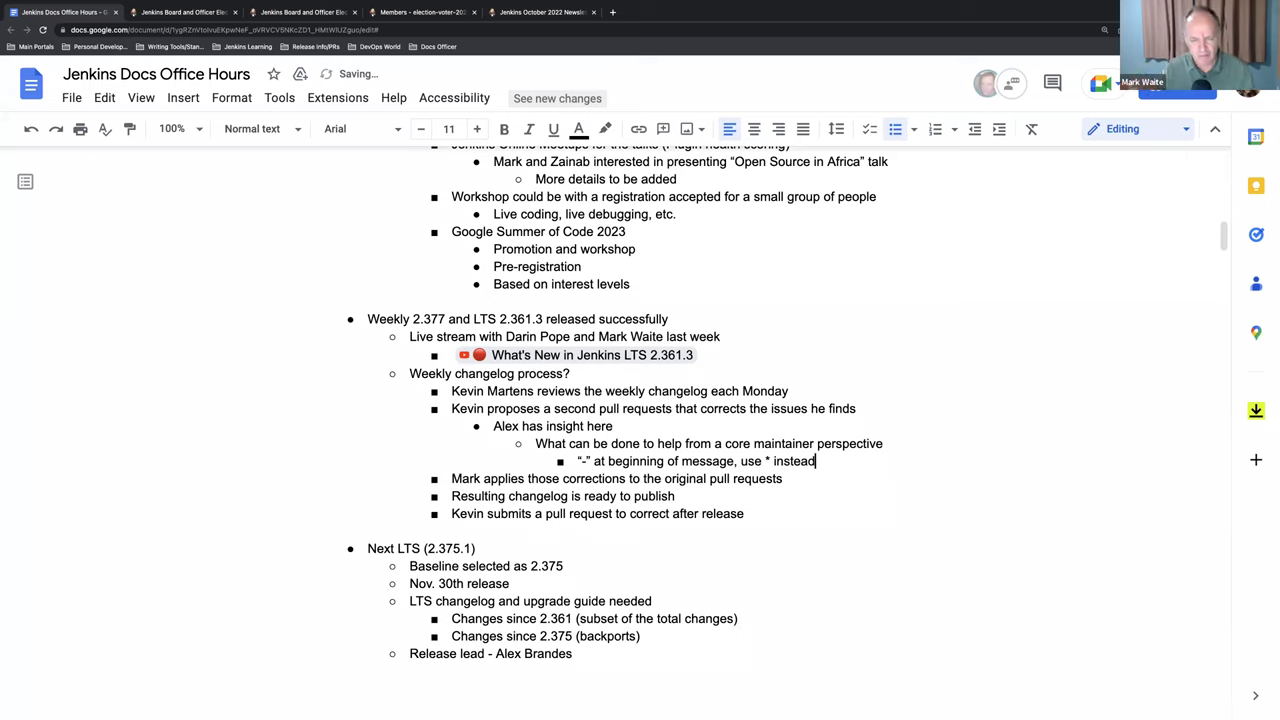
# Step: Enclose the asterisk in the "use * instead" text in double quotation marks
pyautogui.press('Left')
pyautogui.press('Left')
pyautogui.press('Left')
pyautogui.press('Left')
pyautogui.press('Left')
pyautogui.press('Left')
pyautogui.press('Left')
pyautogui.press('Left')
pyautogui.press('Left')
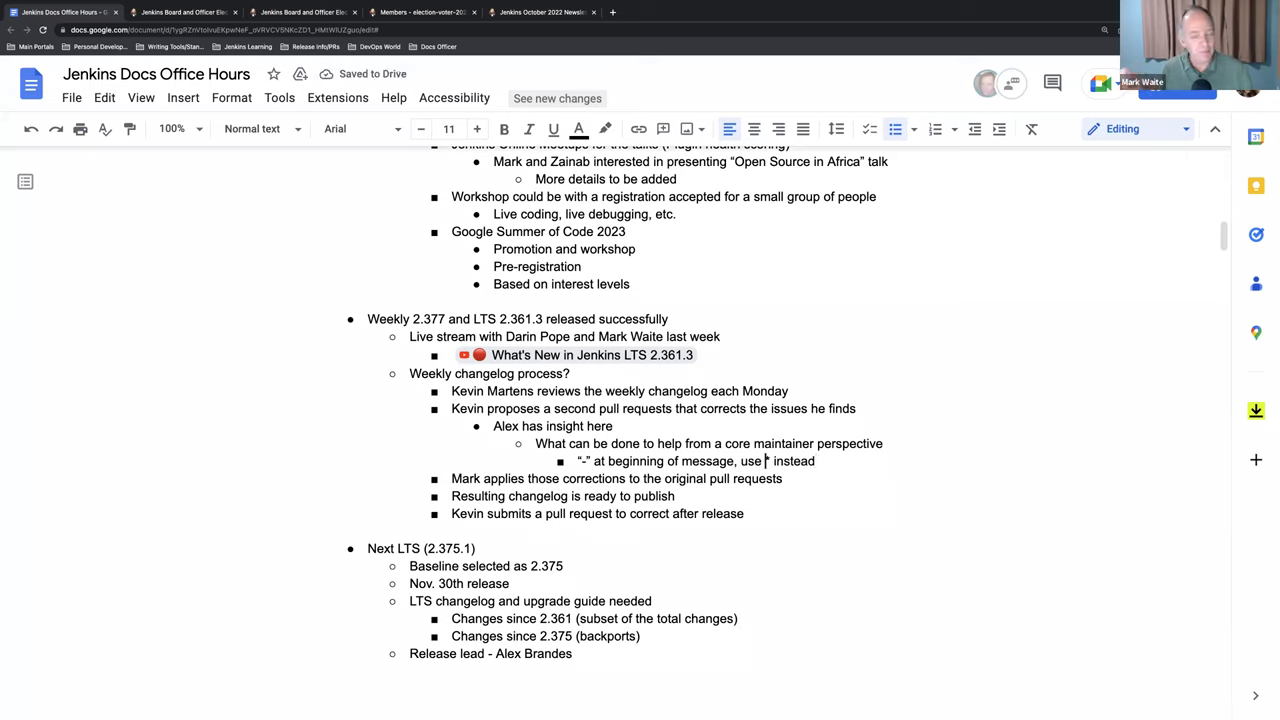
pyautogui.press('Right')
pyautogui.write('"')
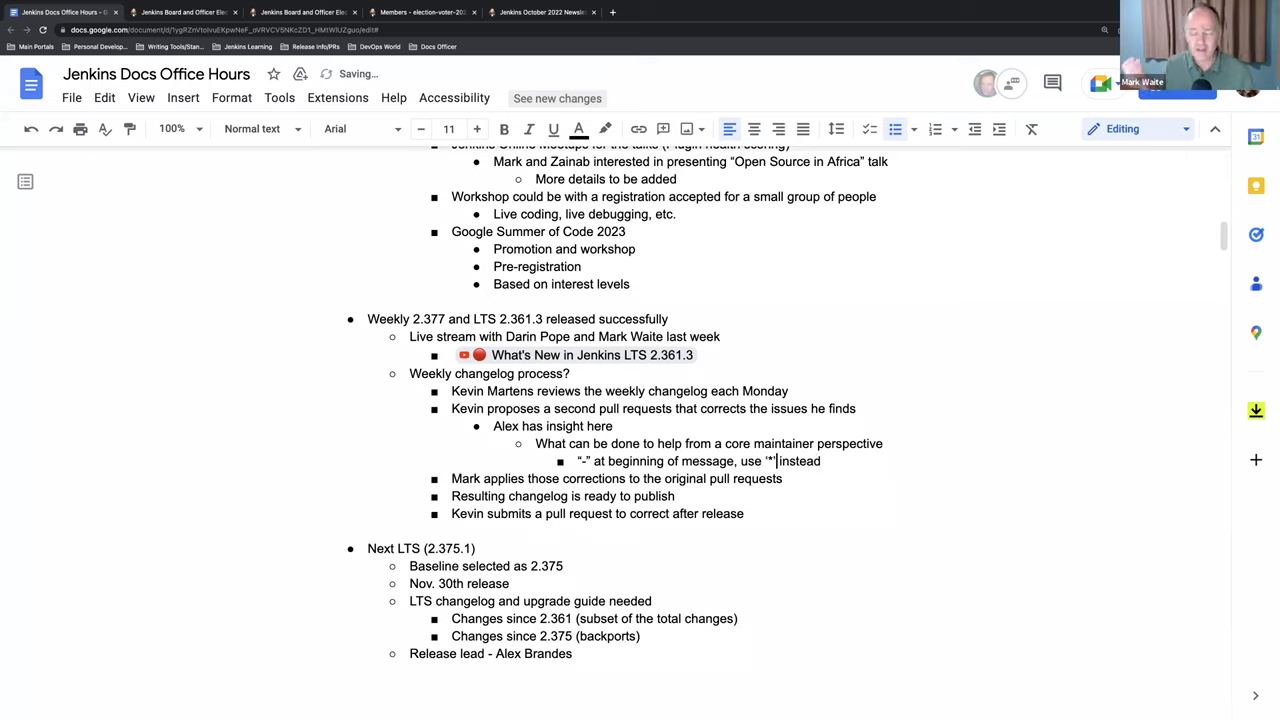
pyautogui.press('Left')
pyautogui.press('Left')
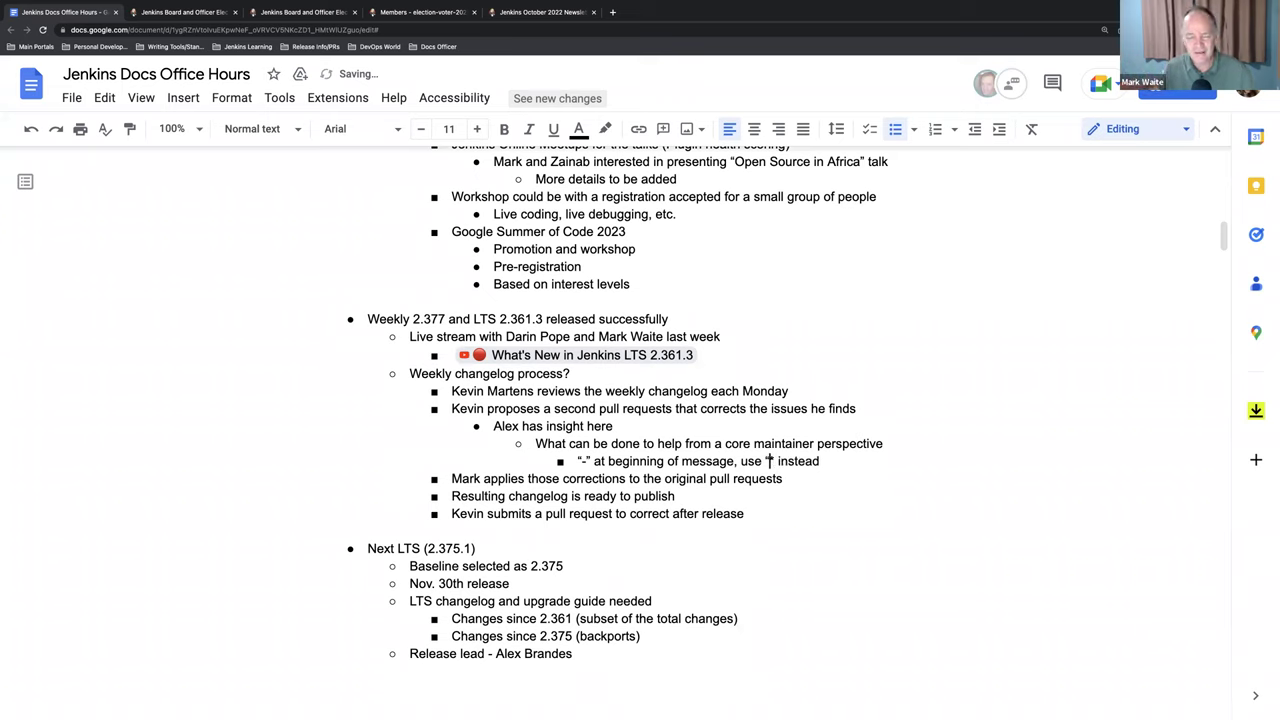
pyautogui.press('Right')
pyautogui.write('"')
pyautogui.press('Right')
pyautogui.press('Right')
pyautogui.press('Right')
pyautogui.press('Right')
pyautogui.press('Right')
pyautogui.press('Right')
pyautogui.press('Right')
pyautogui.press('Right')
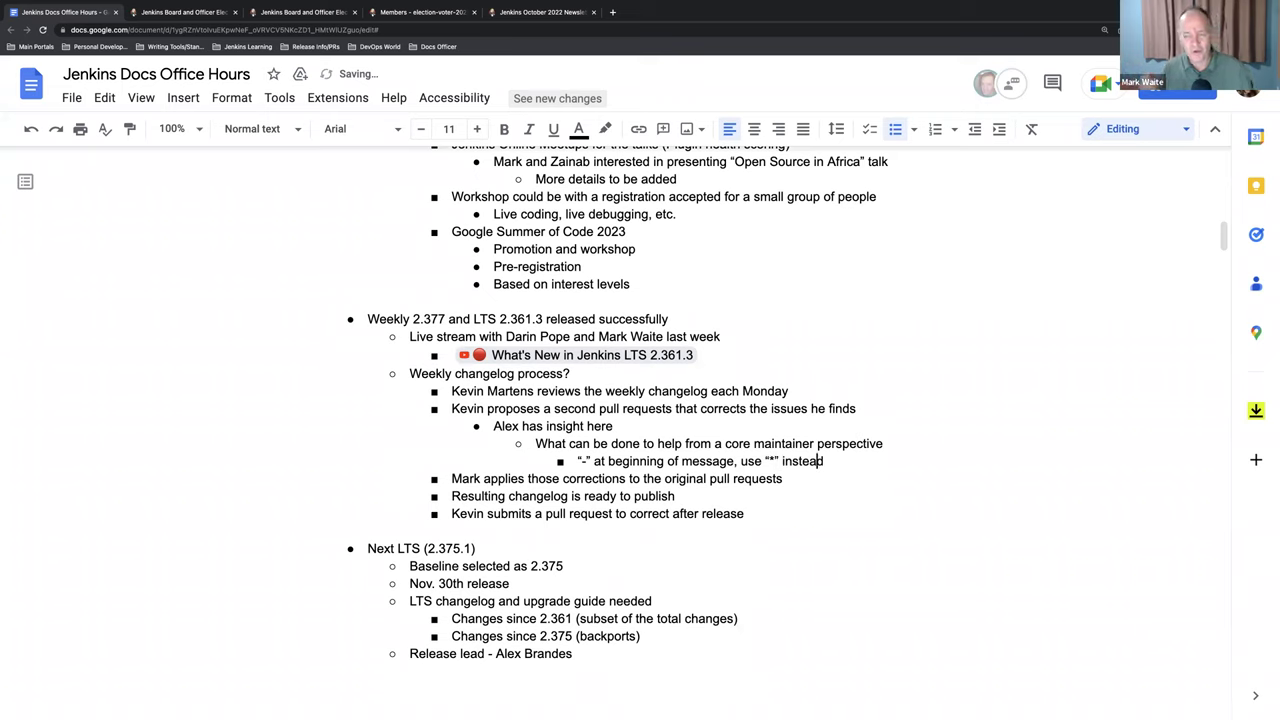
# Step: Add the bullet "Use imperative form" below the "at beginning of message" bullet, at the same level
pyautogui.press('Return')
pyautogui.write('use imperitive')
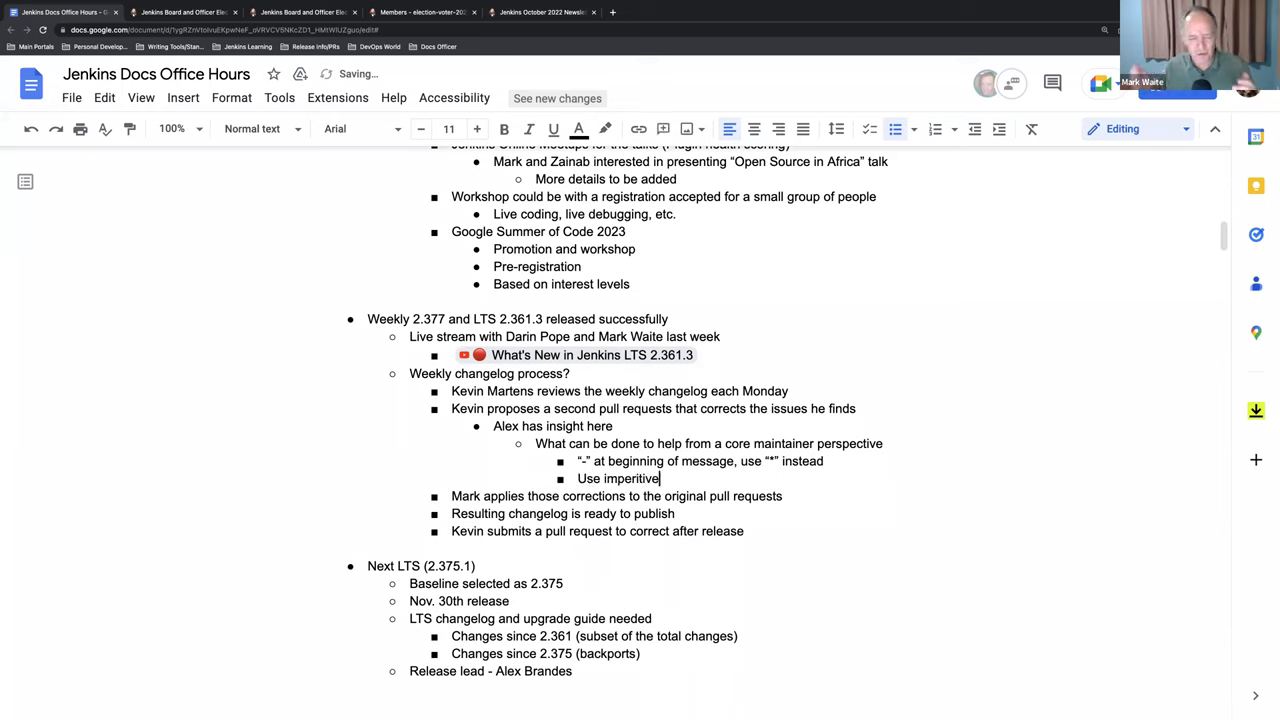
pyautogui.press('BackSpace')
pyautogui.press('BackSpace')
pyautogui.press('BackSpace')
pyautogui.press('BackSpace')
pyautogui.press('BackSpace')
pyautogui.write('ative form')
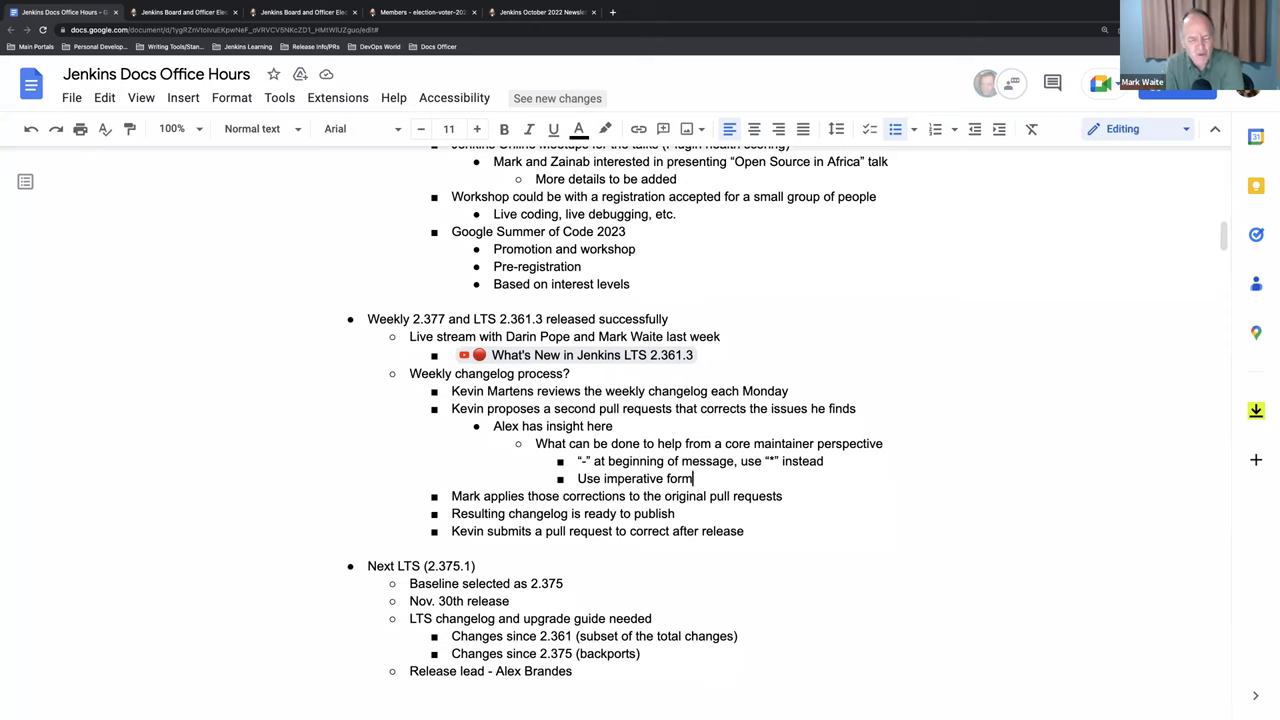
# Step: Add the bullet "Github release page is more technical wording" below "Use imperative form", at the same level
pyautogui.click(708, 478)
pyautogui.press('Return')
pyautogui.write('Github ')
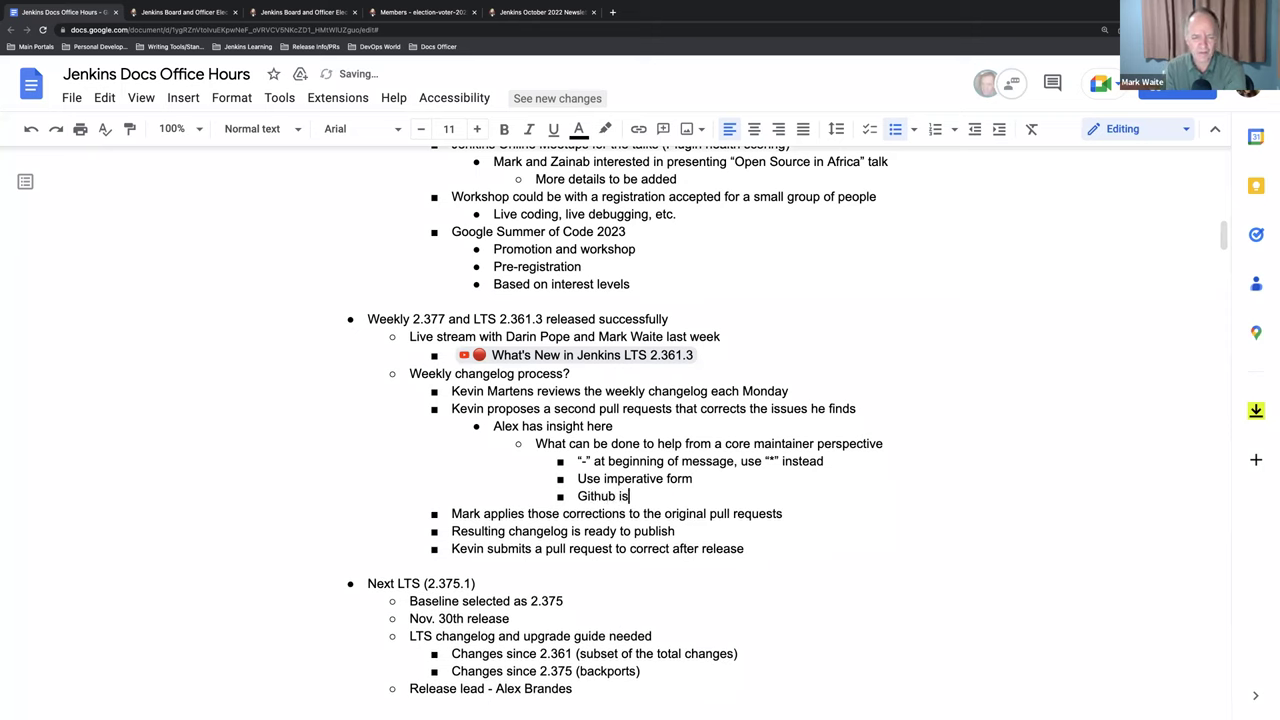
pyautogui.write('relea')
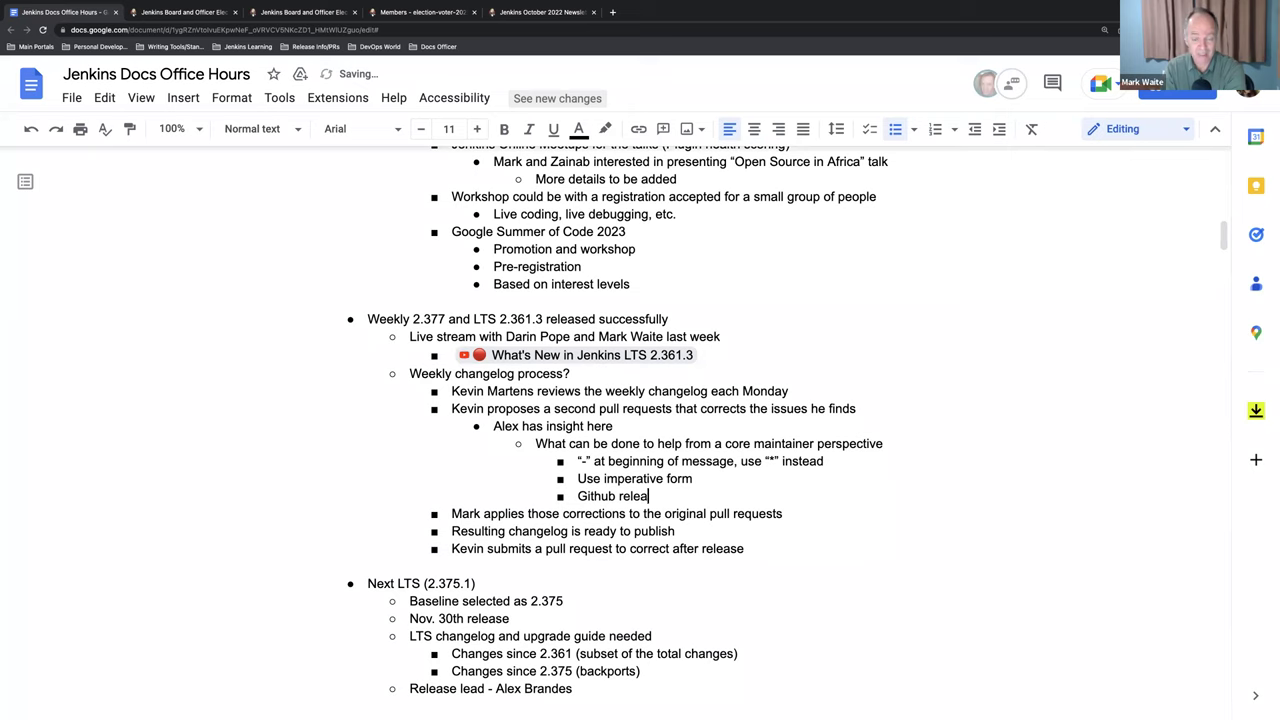
pyautogui.write('se page is more technical')
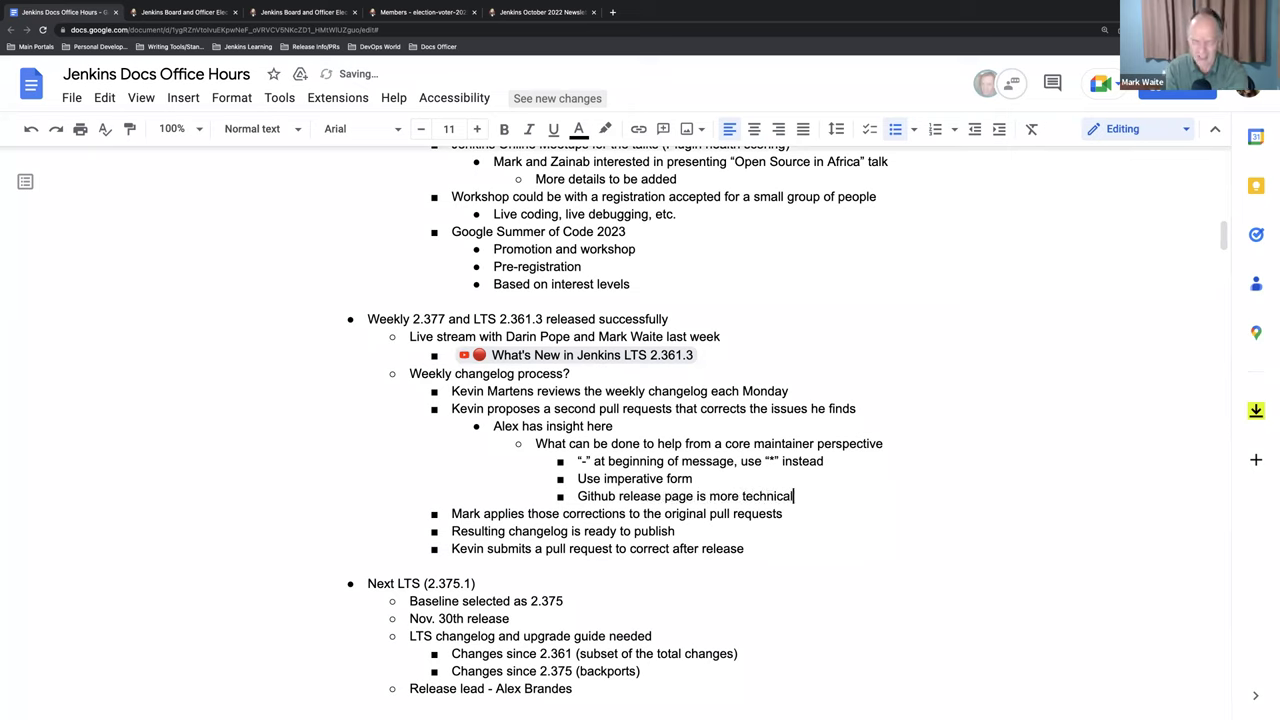
pyautogui.write('/')
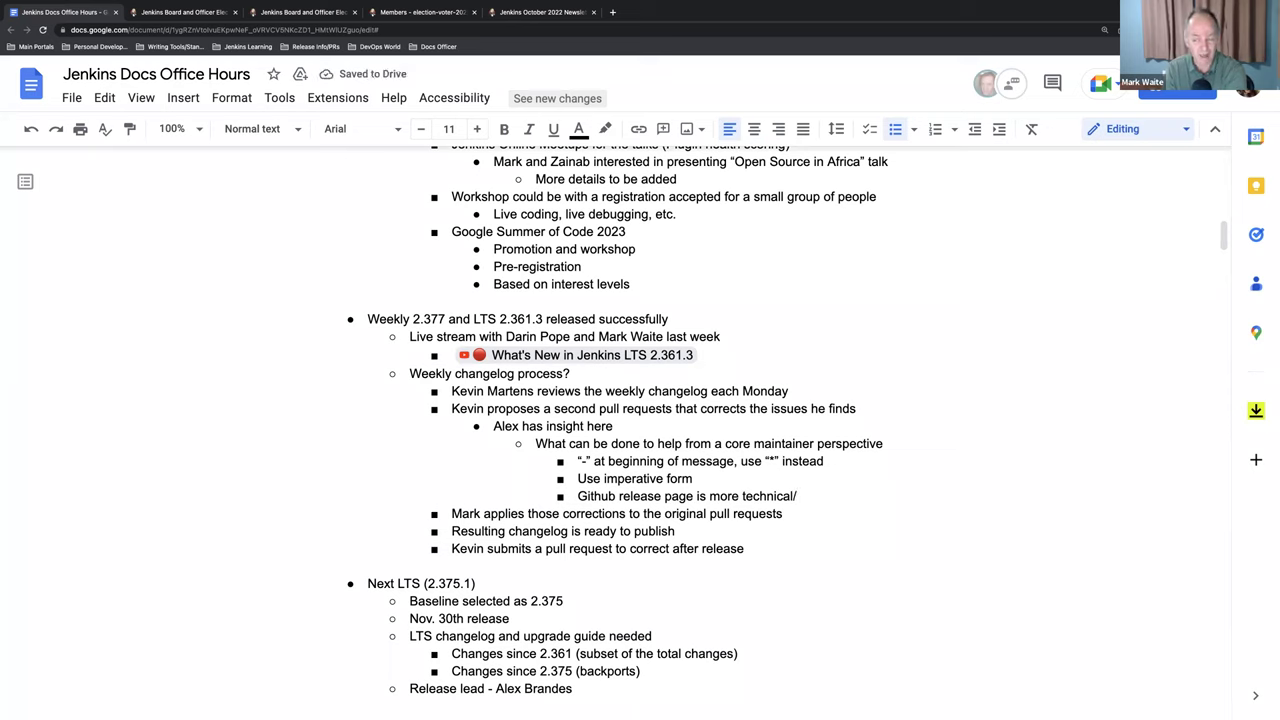
pyautogui.press('BackSpace')
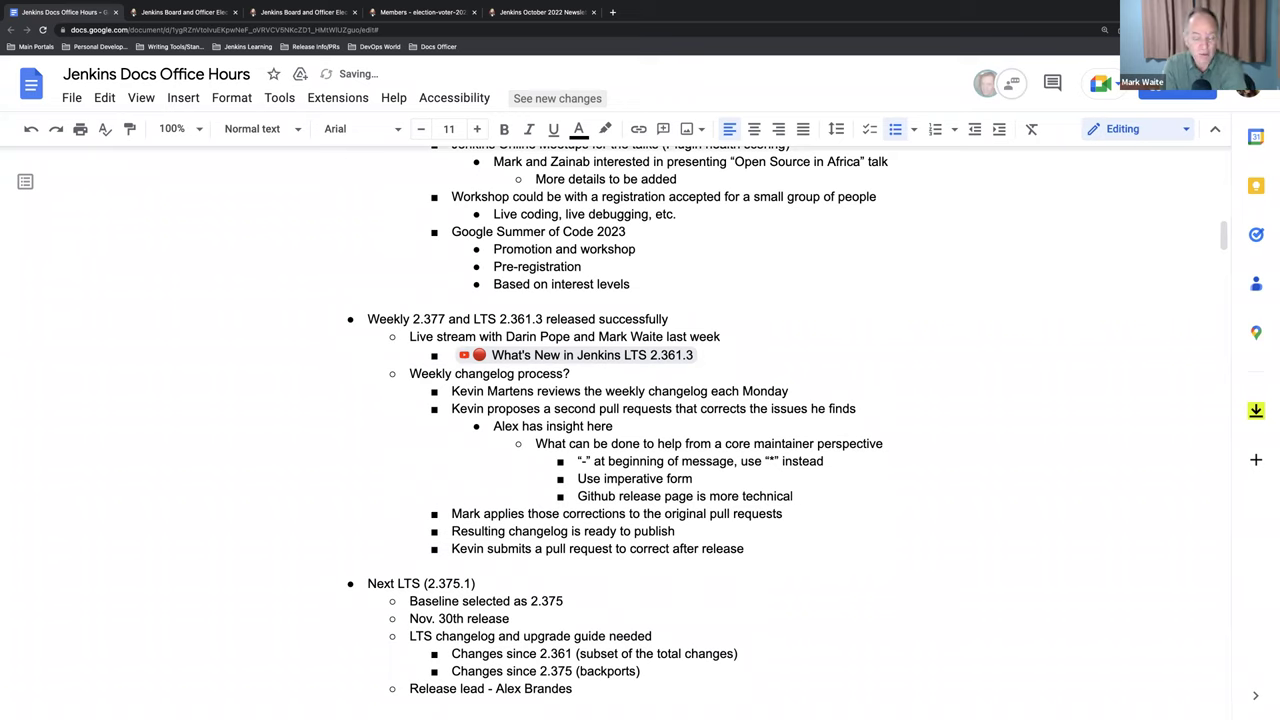
pyautogui.write('wording')
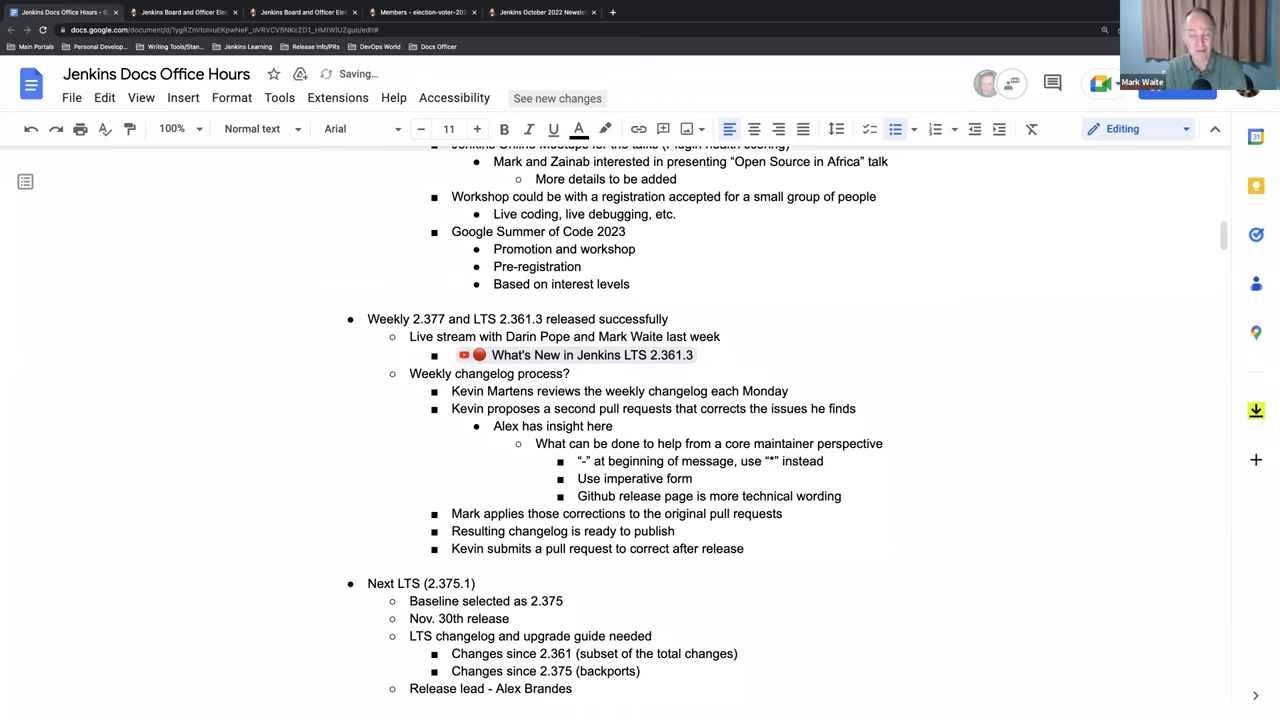
# Step: Add the bullet "Potentially add colors/indicators for Developer items" below the Github release page bullet, one level higher
pyautogui.press('Return')
pyautogui.hotkey('shift', 'Tab')
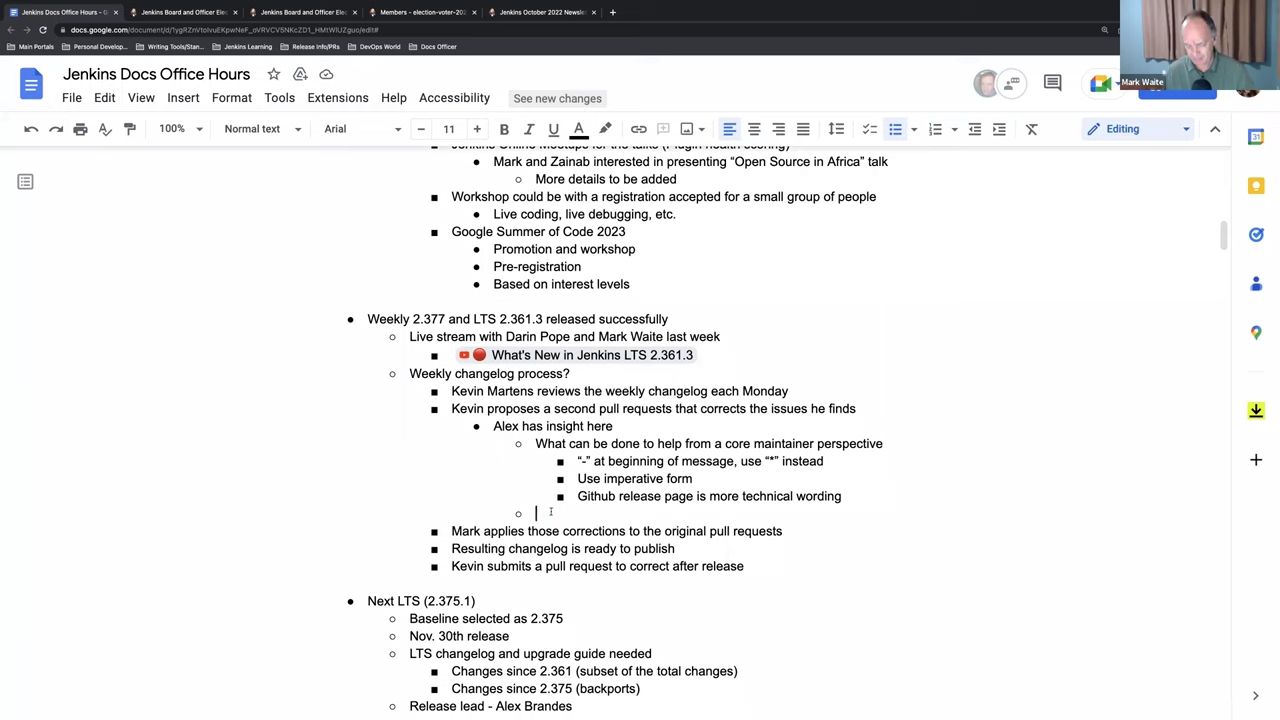
pyautogui.write('Potentially addd')
pyautogui.press('BackSpace')
pyautogui.write('colors/')
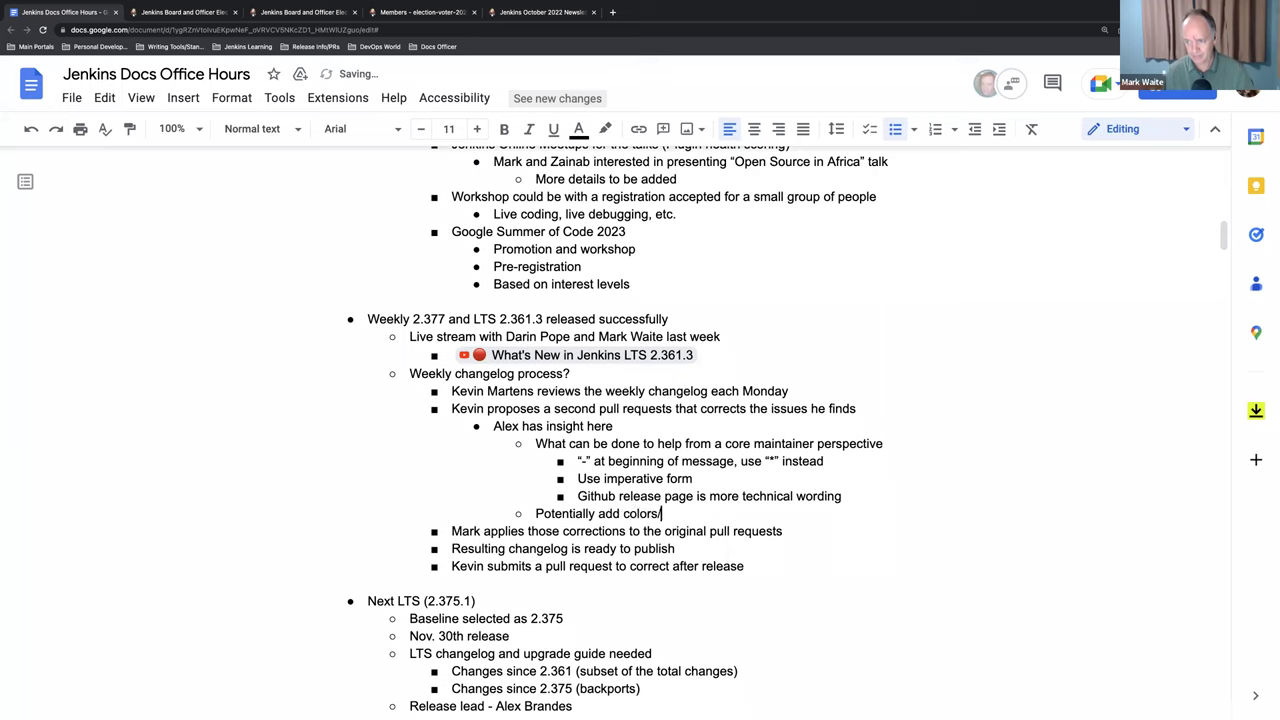
pyautogui.write('indicators for Devel')
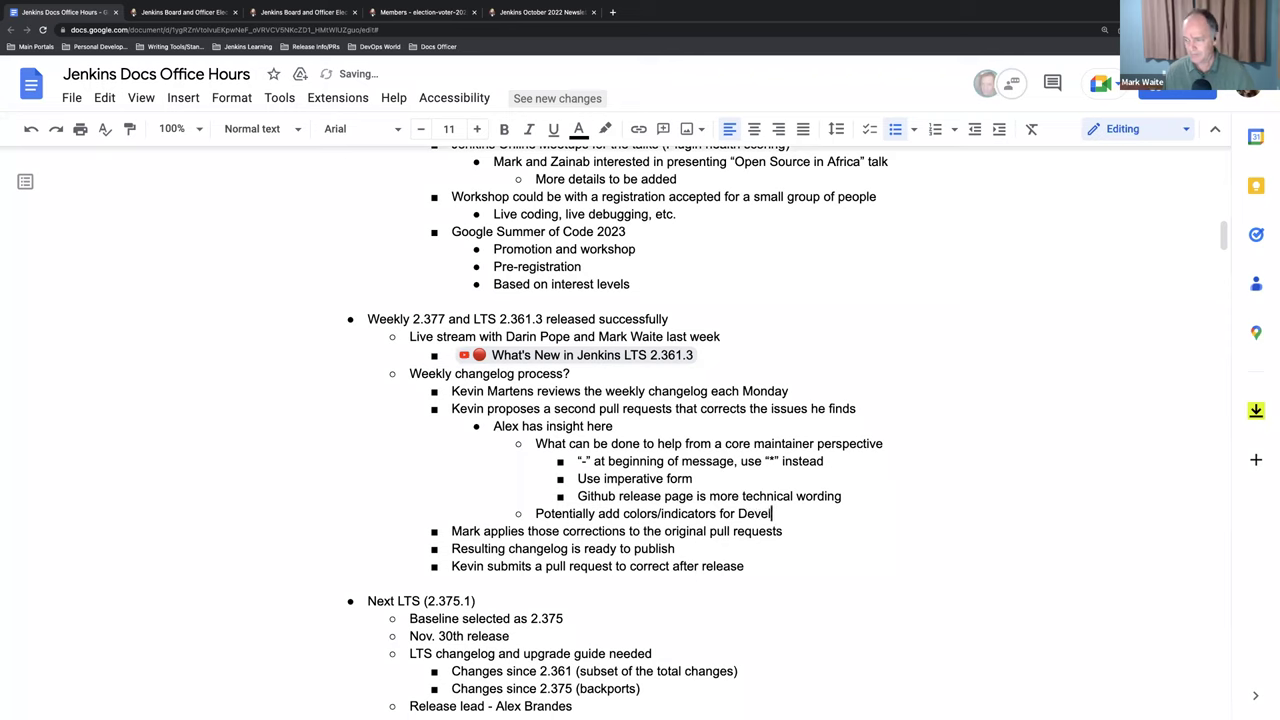
pyautogui.write('oper items')
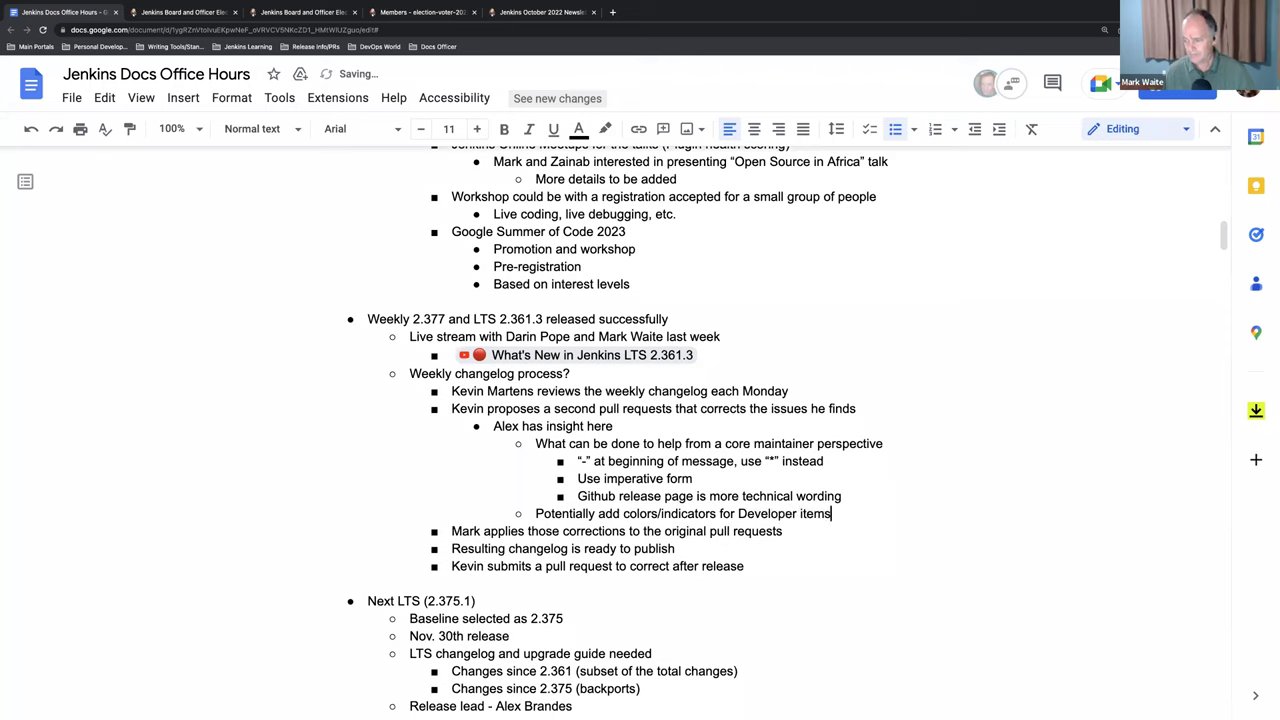
pyautogui.press('Delete')
pyautogui.hotkey('ctrl', 'z')
pyautogui.press('Delete')
pyautogui.hotkey('ctrl', 'z')
# Step: Start an empty bullet below the "Potentially add colors/indicators for Developer items" bullet, at the same level
pyautogui.press('Return')
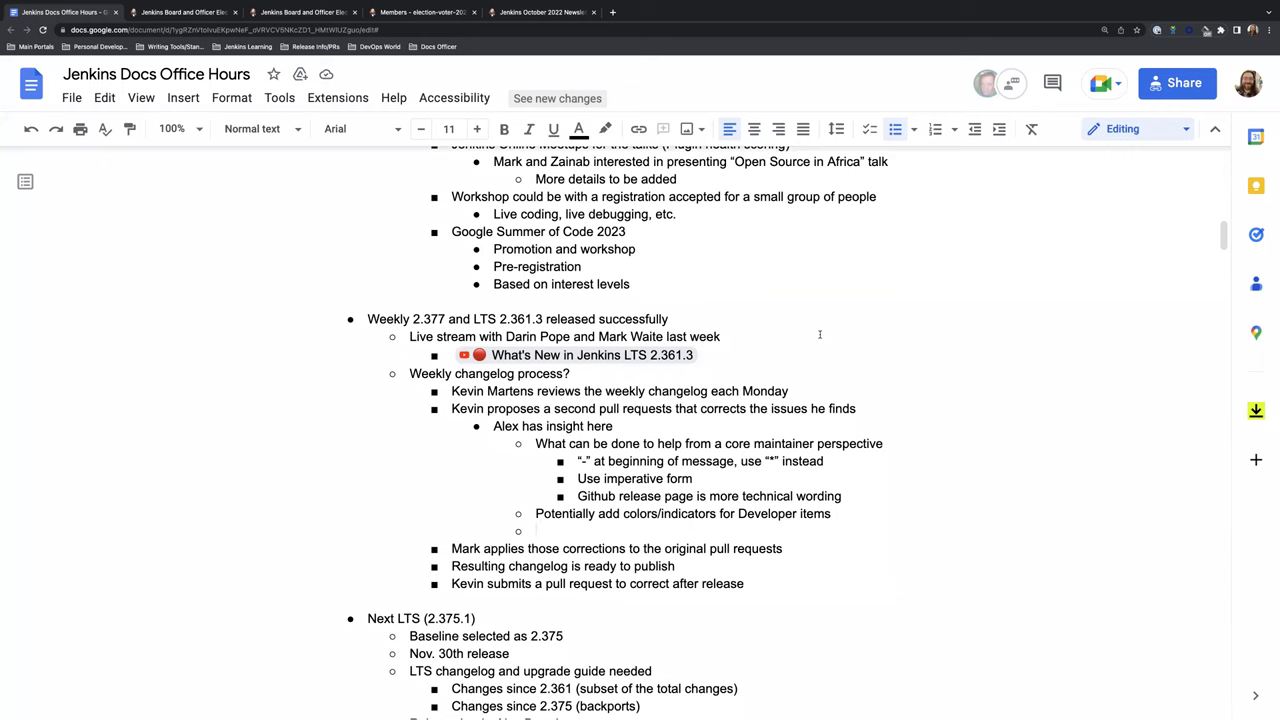
# Step: Review the 2022-11-10 (Europe) notes, from the Next LTS (2.375.1) items back through the agenda from its beginning
pyautogui.scroll(-1, 819, 330)
pyautogui.scroll(-2, 819, 326)
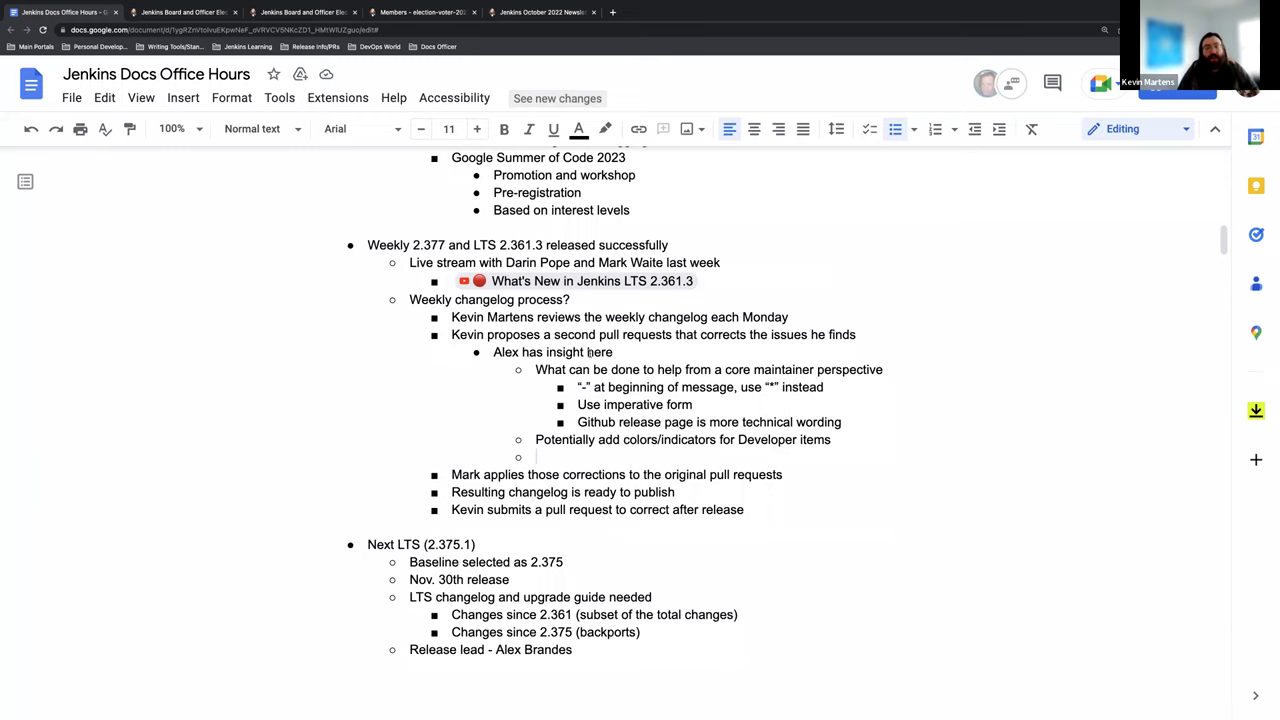
pyautogui.scroll(-3, 630, 417)
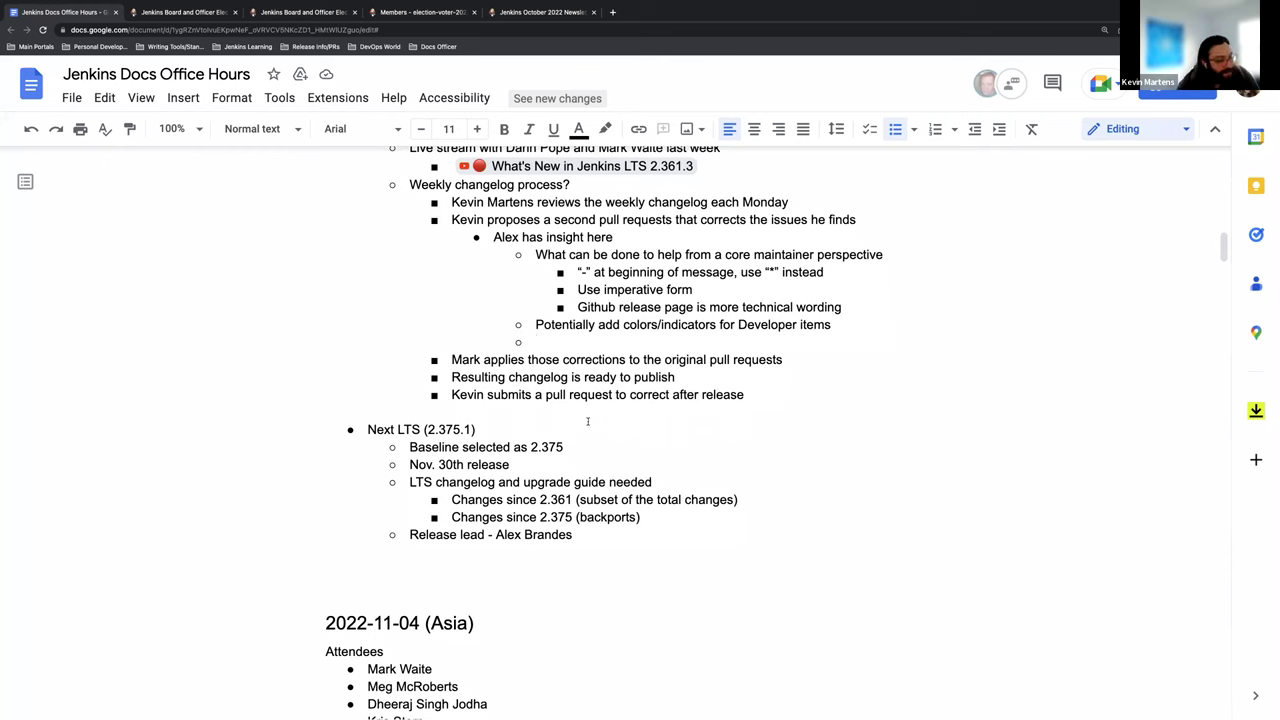
pyautogui.scroll(1, 600, 420)
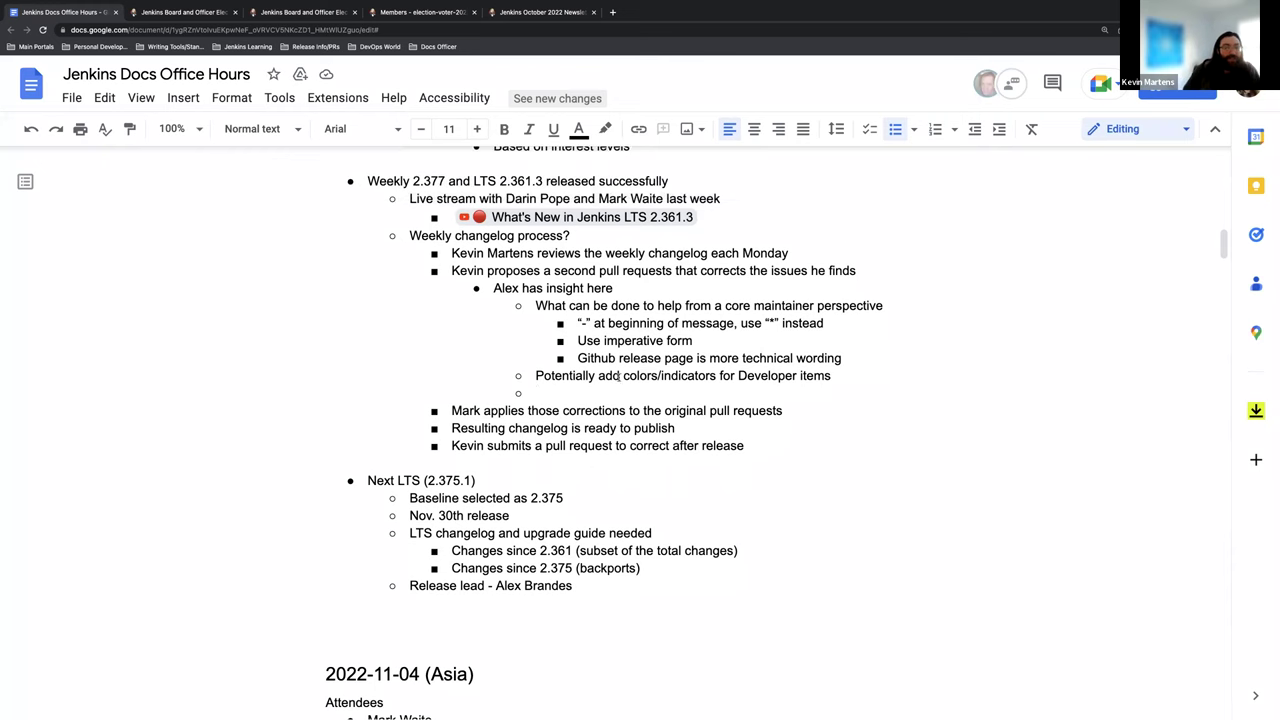
pyautogui.scroll(1, 648, 420)
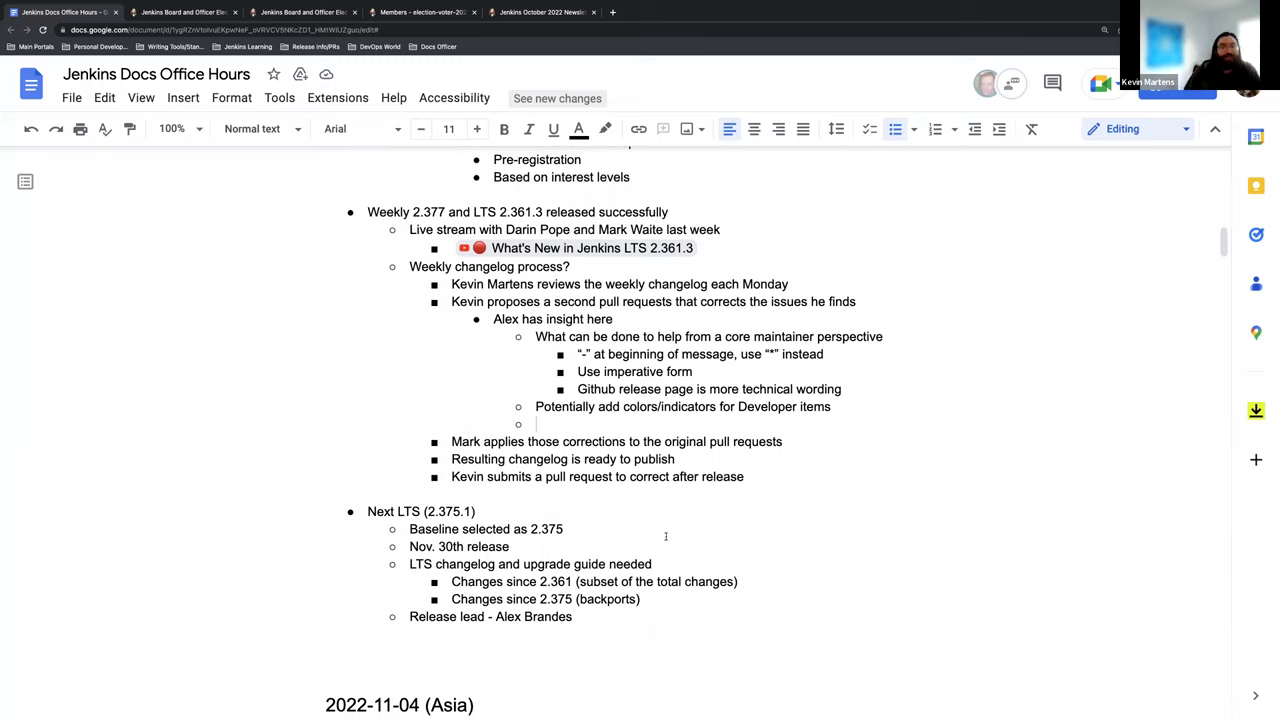
pyautogui.scroll(7, 754, 660)
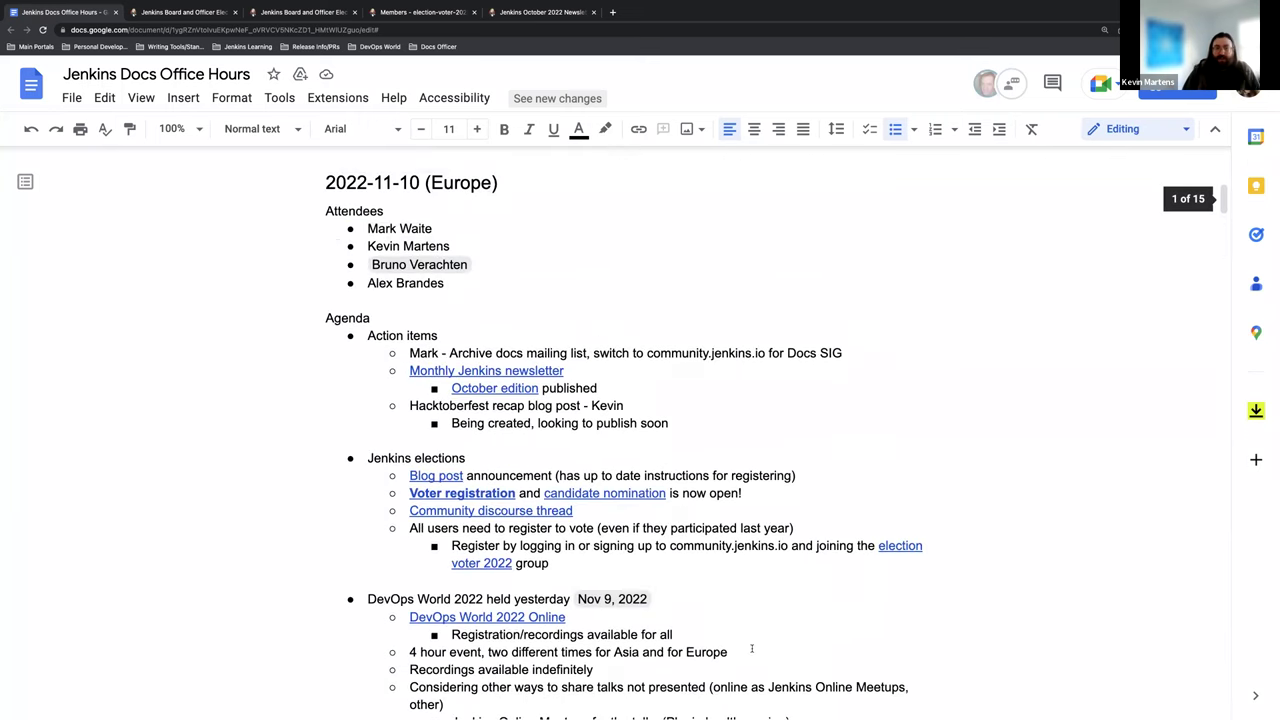
pyautogui.scroll(-2, 748, 407)
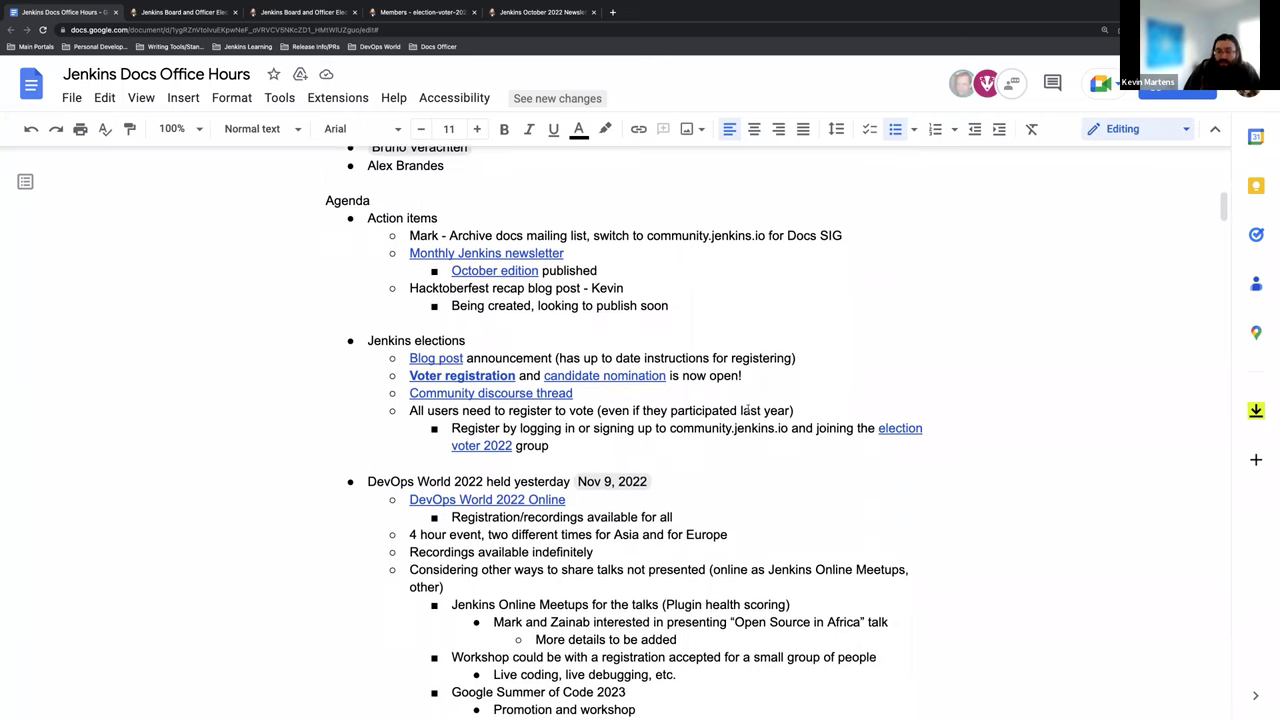
pyautogui.scroll(-2, 745, 408)
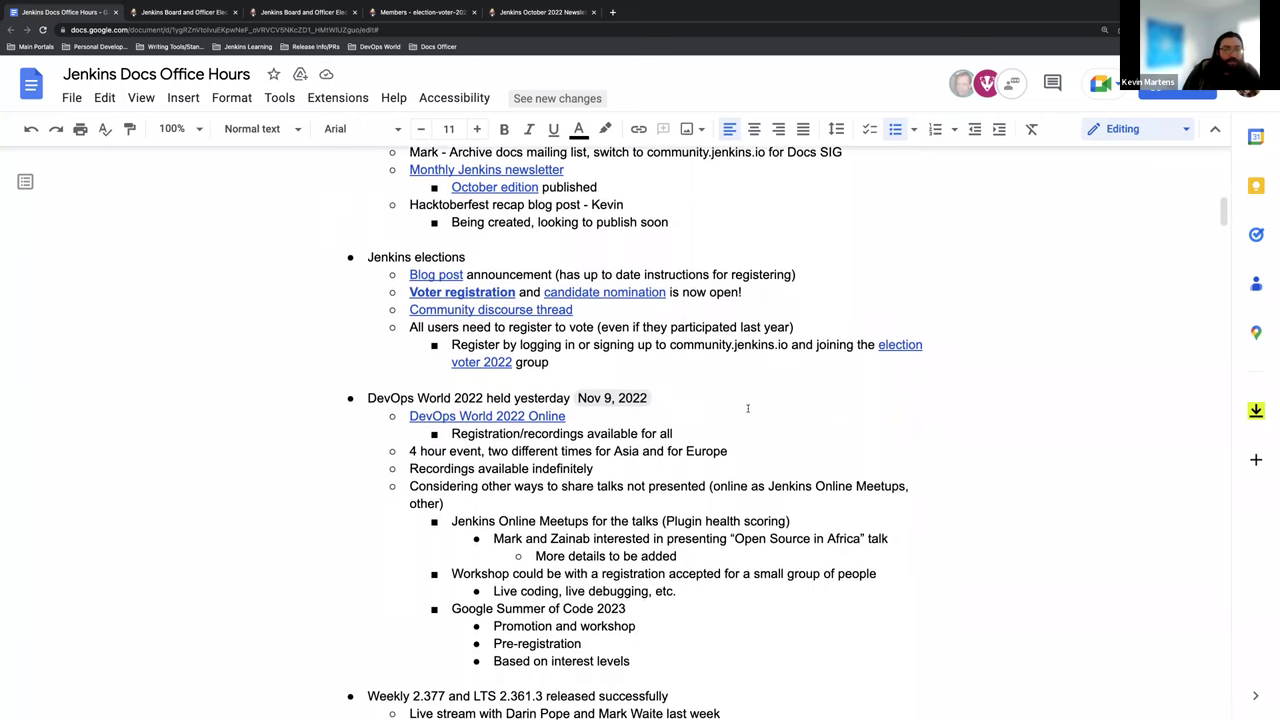
pyautogui.scroll(-3, 747, 408)
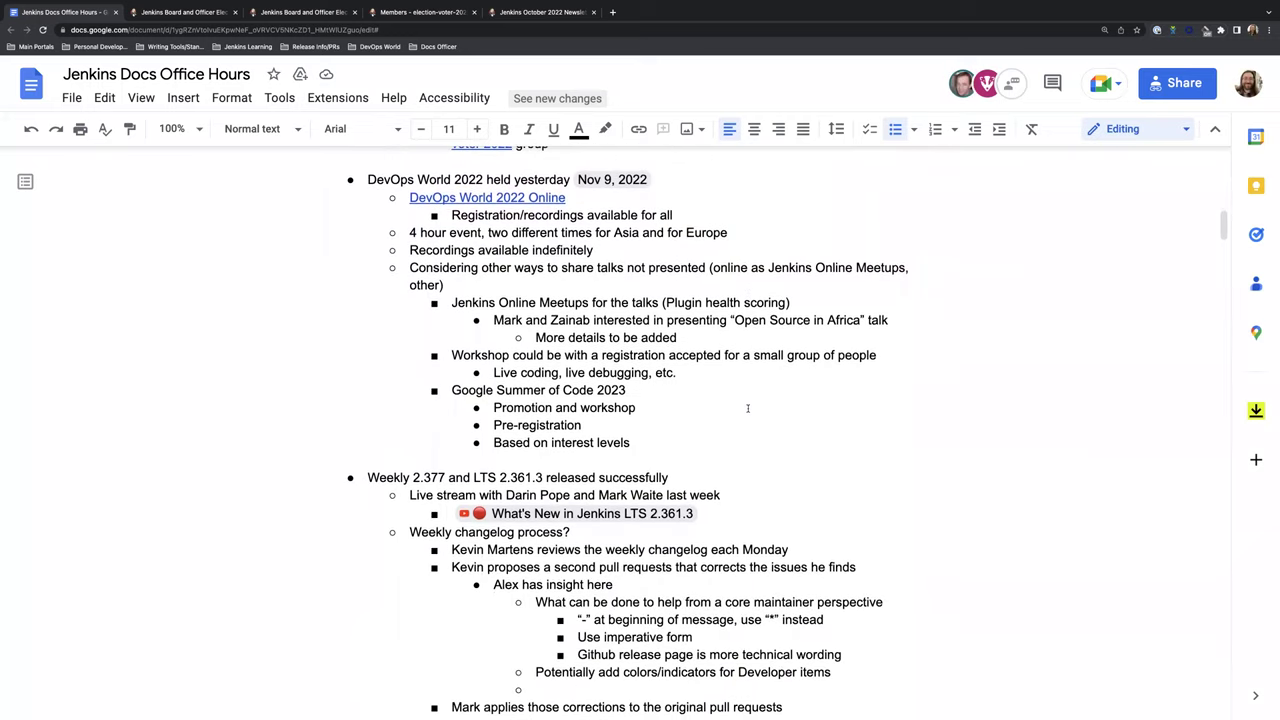
pyautogui.scroll(-2, 747, 408)
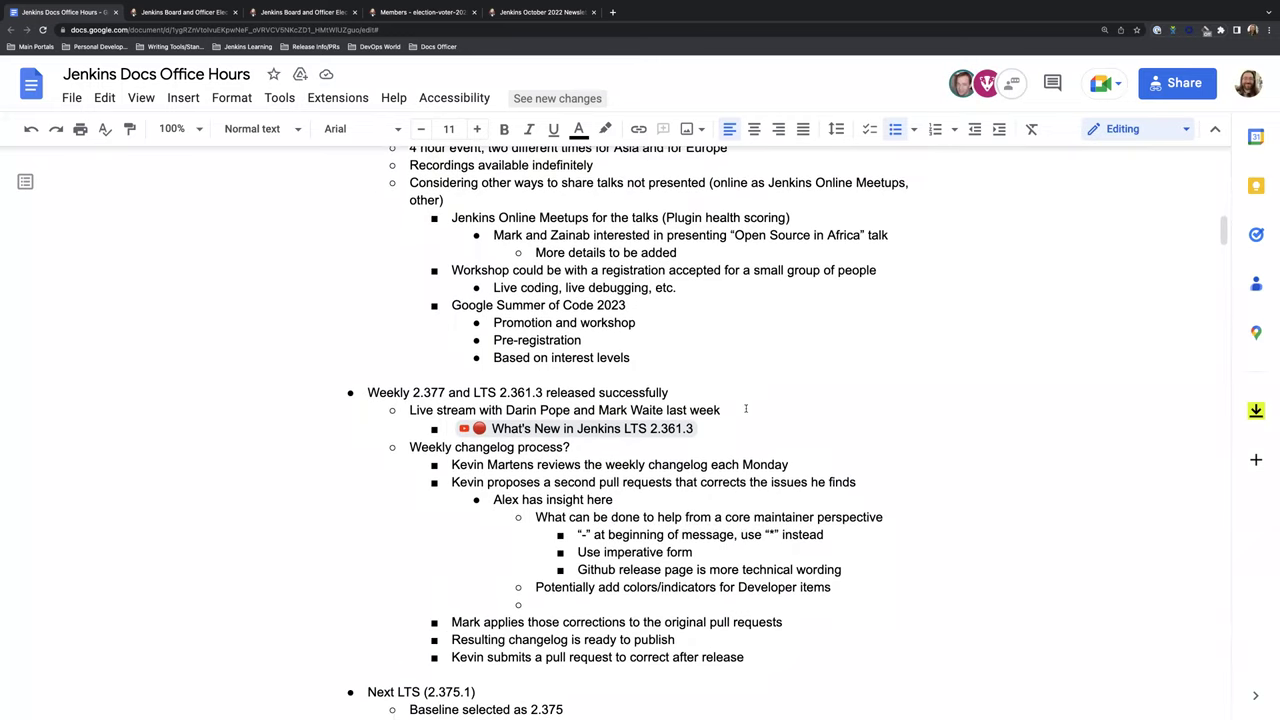
pyautogui.scroll(-1, 745, 408)
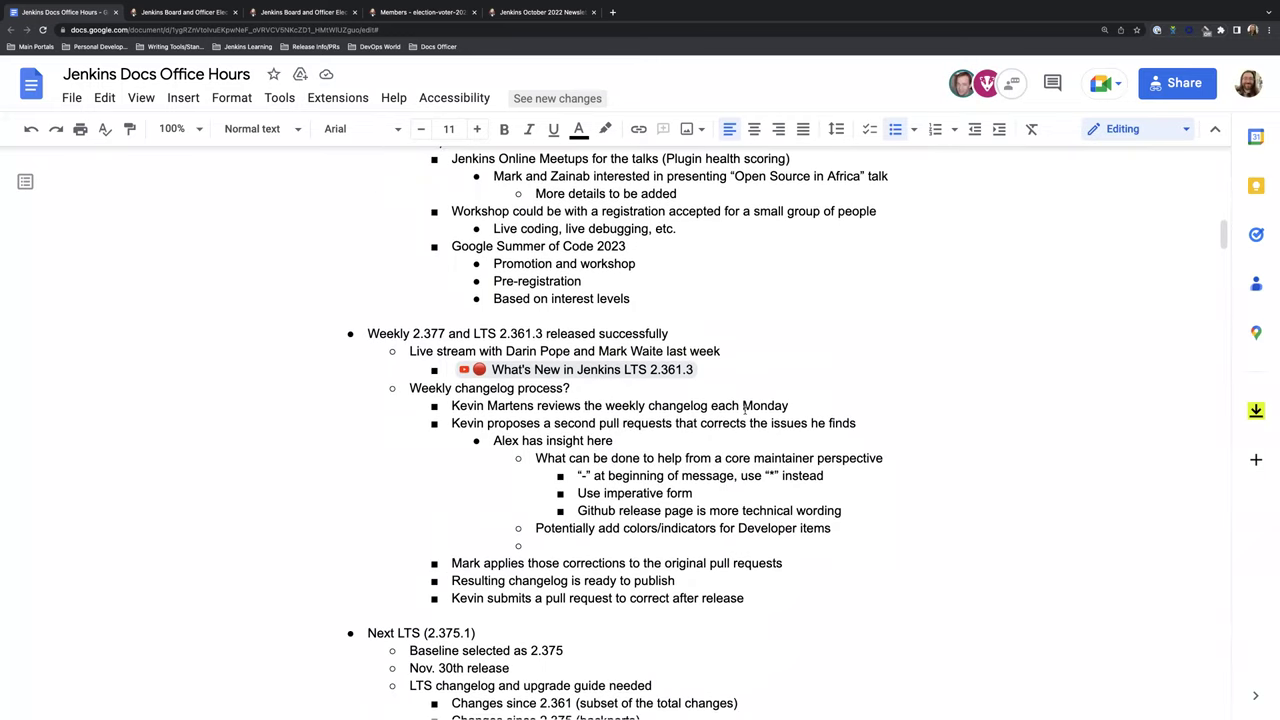
# Step: Examine the previous meeting's notes, 2022-11-04 (Asia), down to its Next LTS (2.375.1) and Hacktoberfest 2022 sections
pyautogui.scroll(-10, 745, 408)
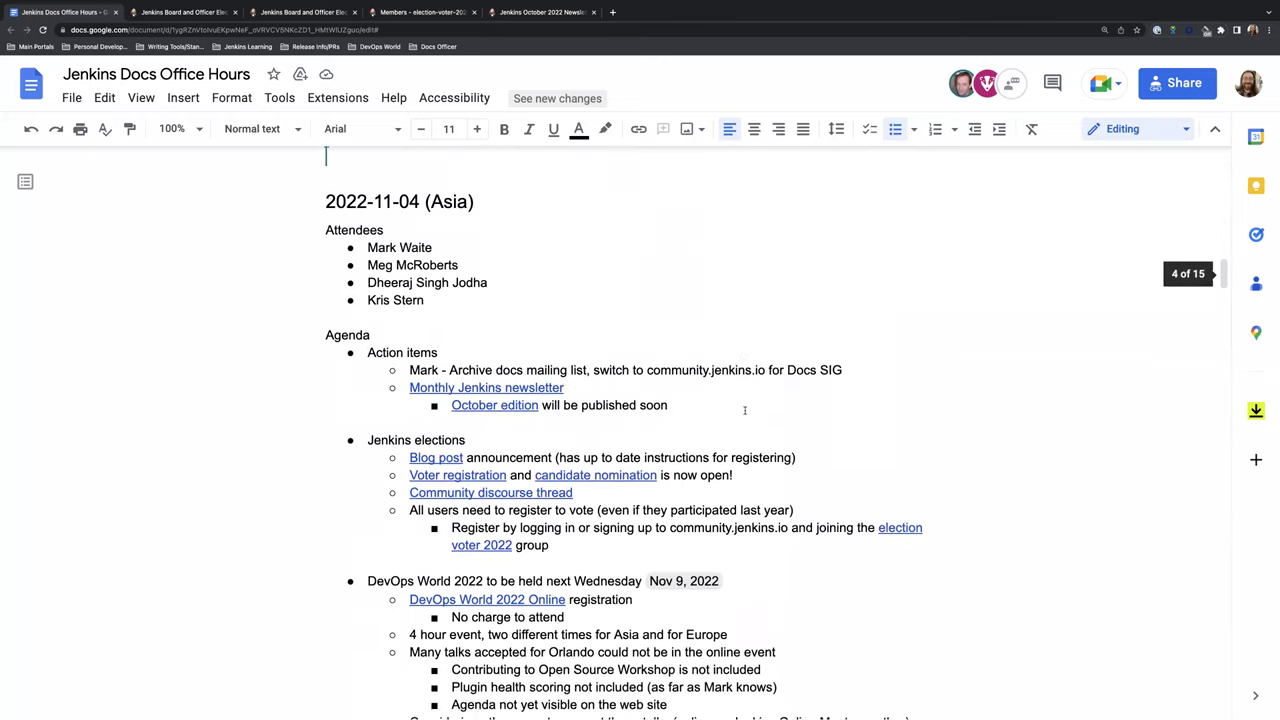
pyautogui.scroll(-1, 745, 410)
pyautogui.scroll(-2, 873, 528)
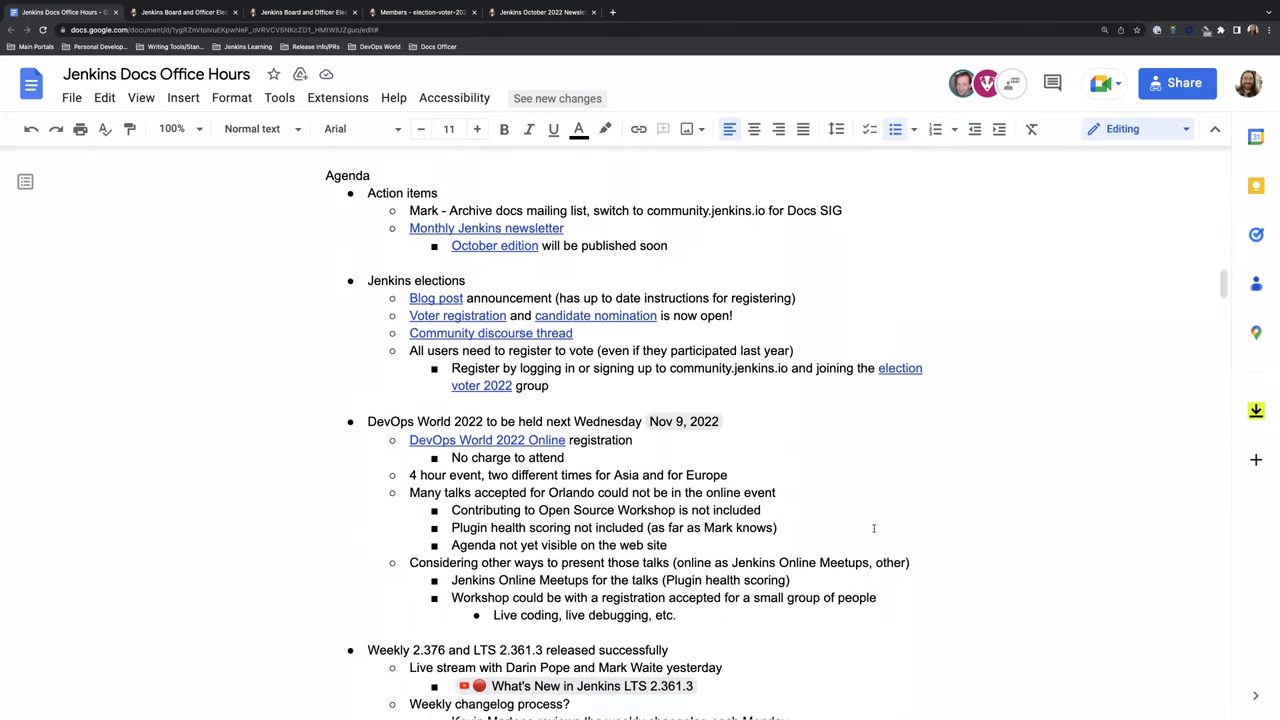
pyautogui.scroll(-2, 873, 528)
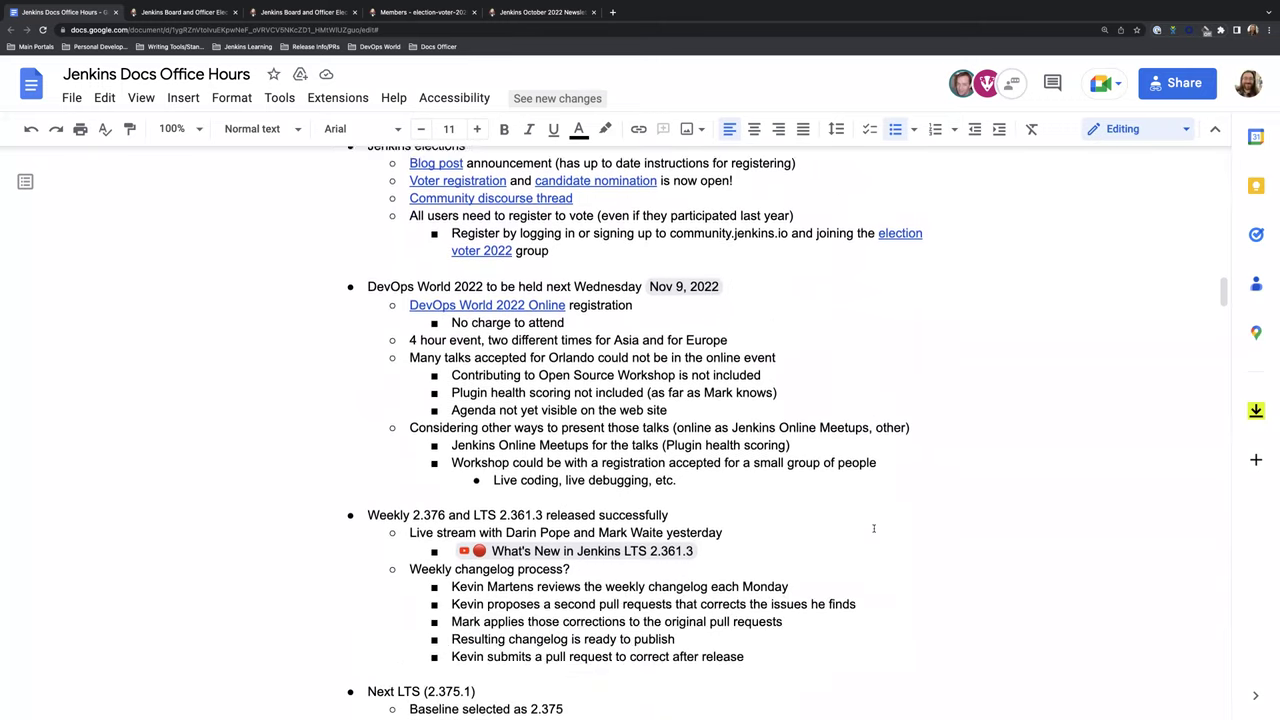
pyautogui.scroll(-1, 873, 528)
pyautogui.scroll(-2, 866, 522)
pyautogui.scroll(-2, 866, 522)
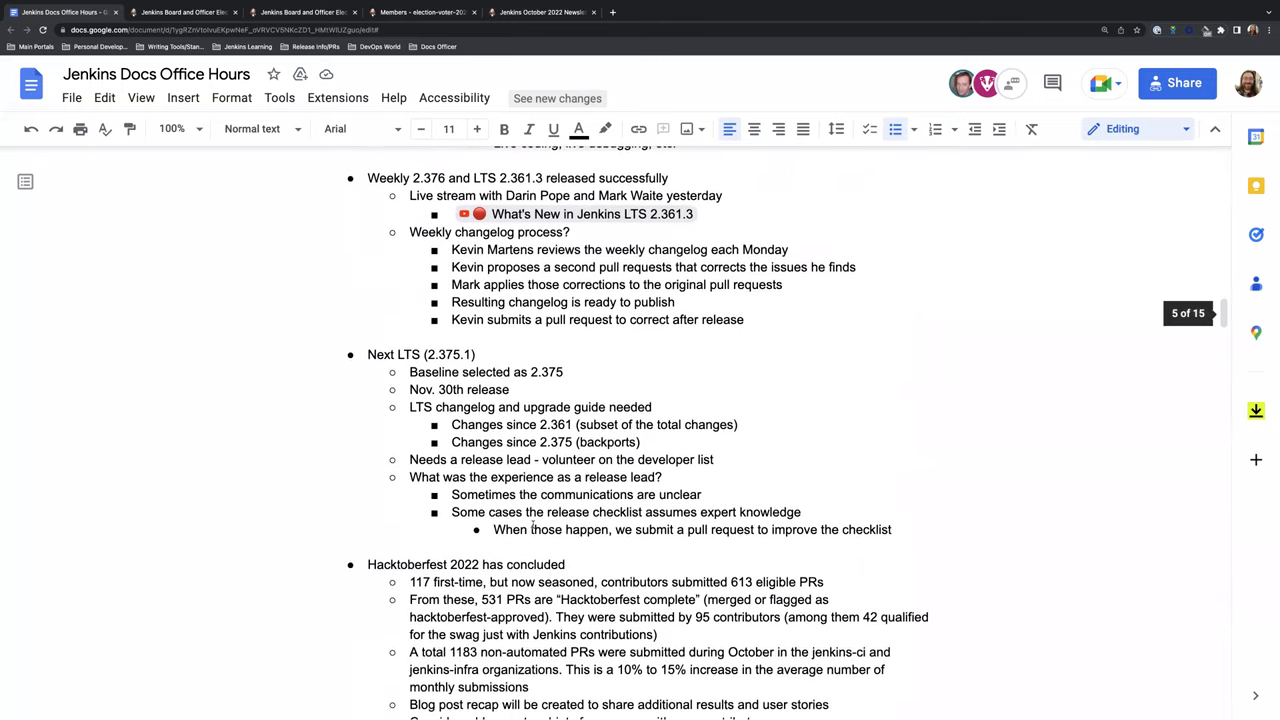
pyautogui.scroll(-1, 466, 478)
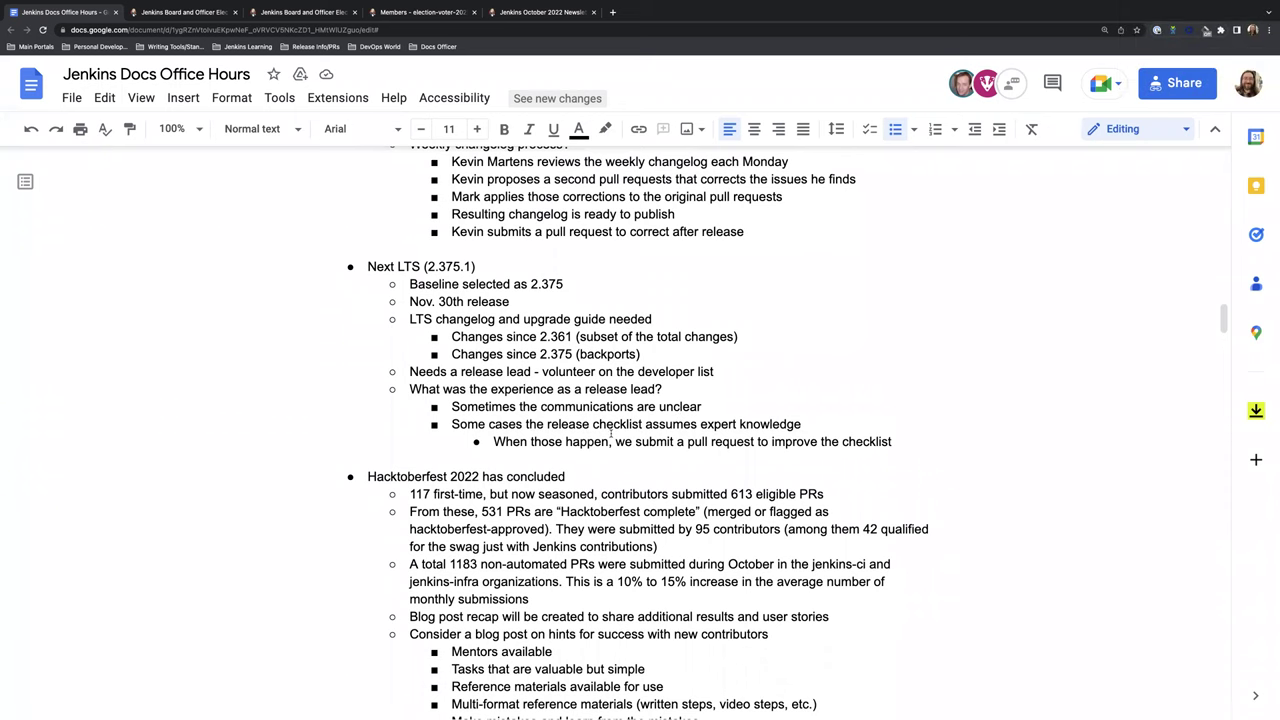
pyautogui.scroll(1, 611, 432)
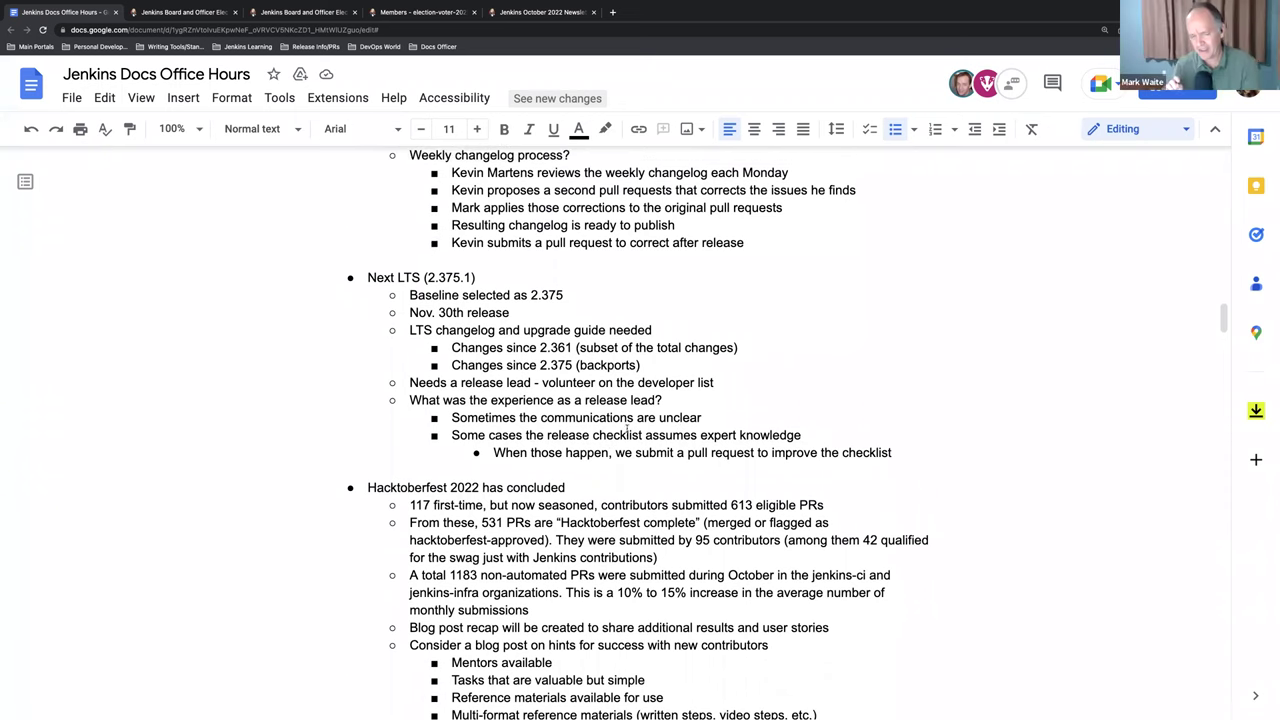
pyautogui.scroll(1, 628, 418)
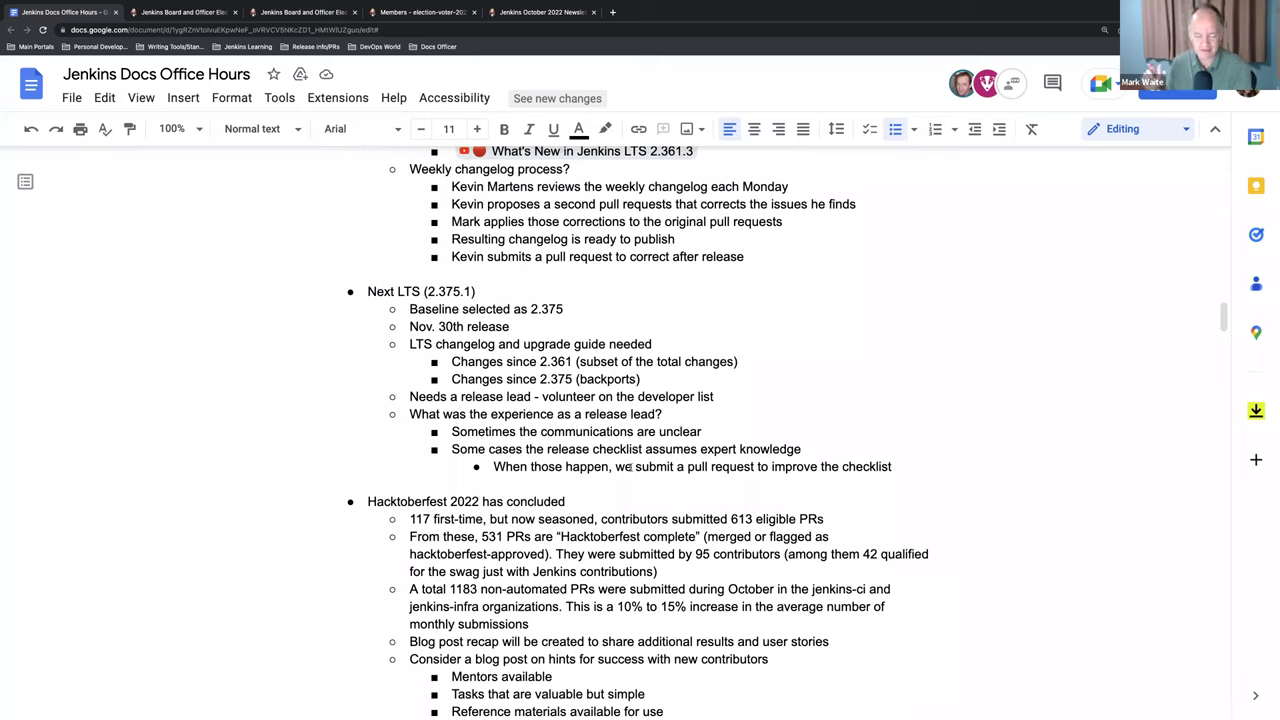
pyautogui.scroll(1, 650, 475)
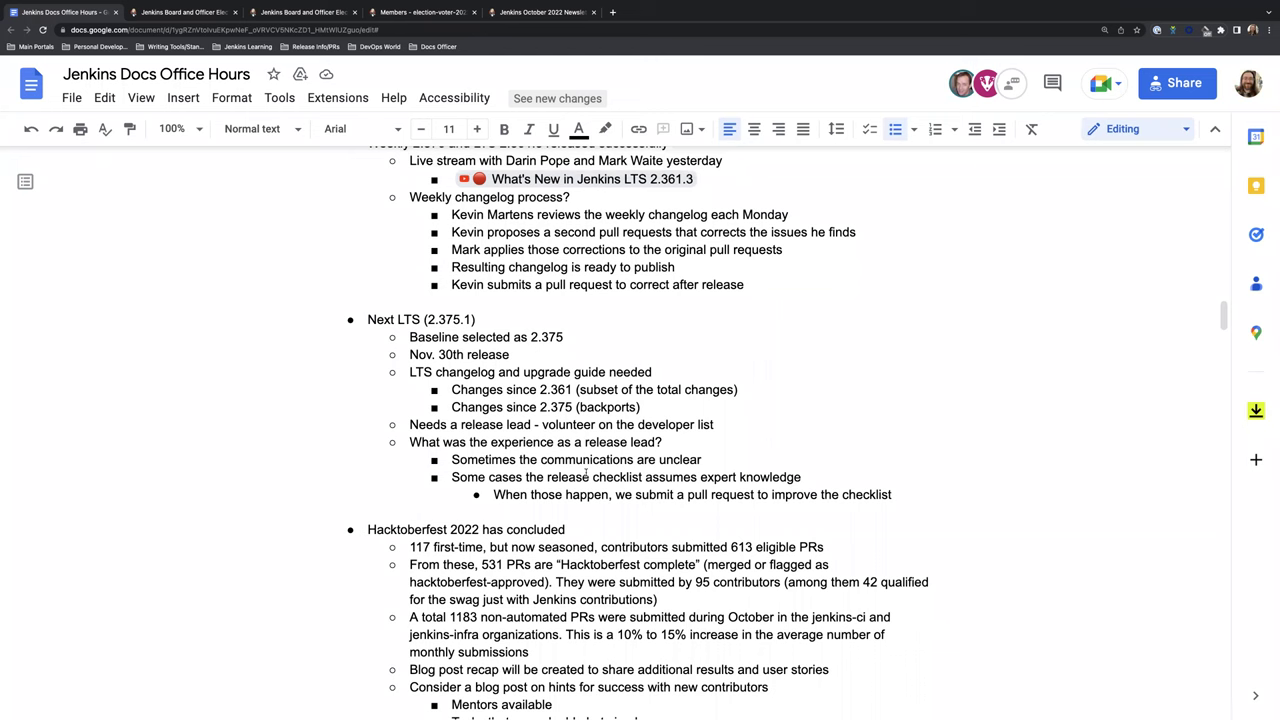
pyautogui.scroll(1, 585, 472)
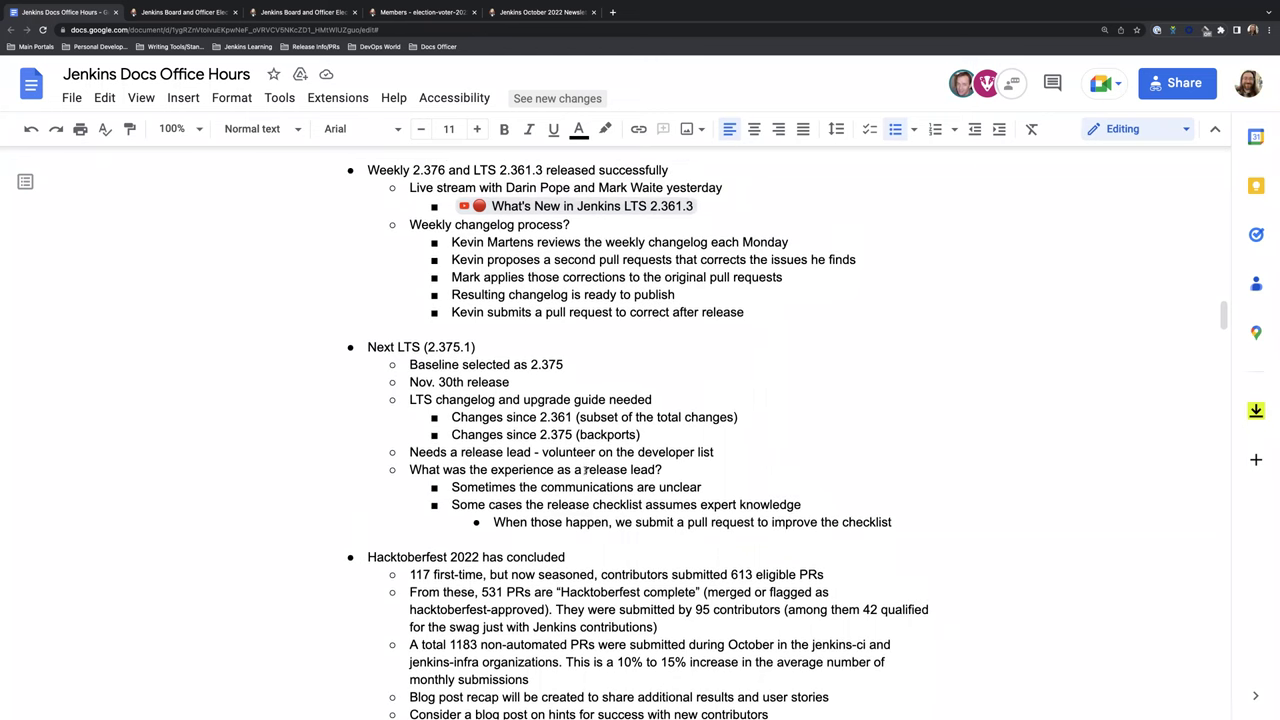
# Step: Go back to the 2022-11-10 notes and examine the weekly changelog process and Next LTS (2.375.1) sections
pyautogui.scroll(5, 563, 481)
pyautogui.scroll(2, 561, 481)
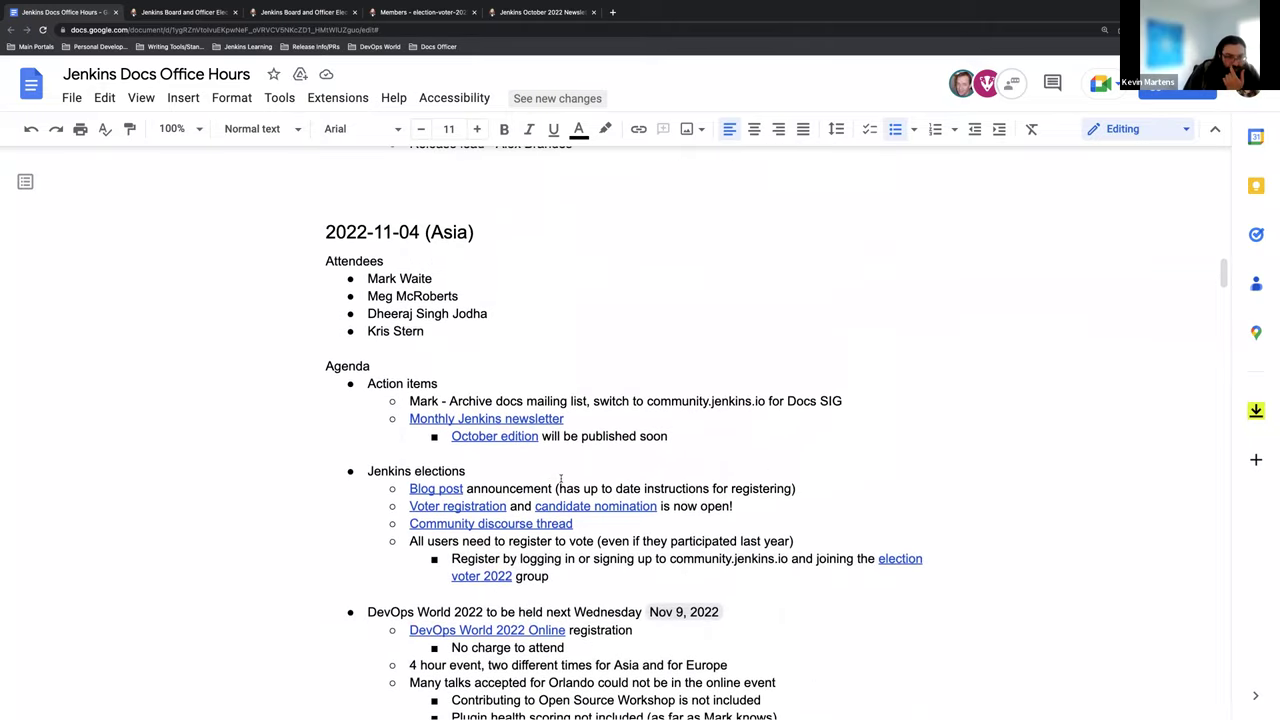
pyautogui.scroll(4, 562, 481)
pyautogui.scroll(3, 561, 481)
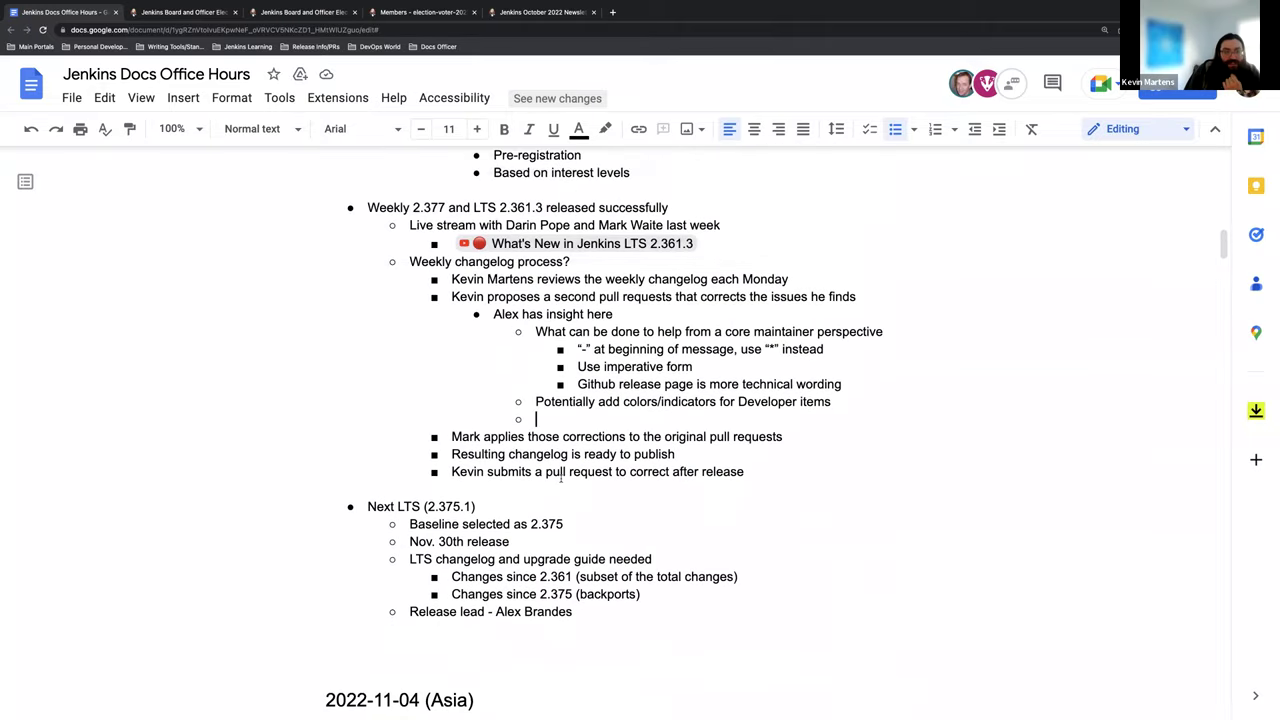
pyautogui.scroll(1, 561, 479)
pyautogui.scroll(-1, 561, 481)
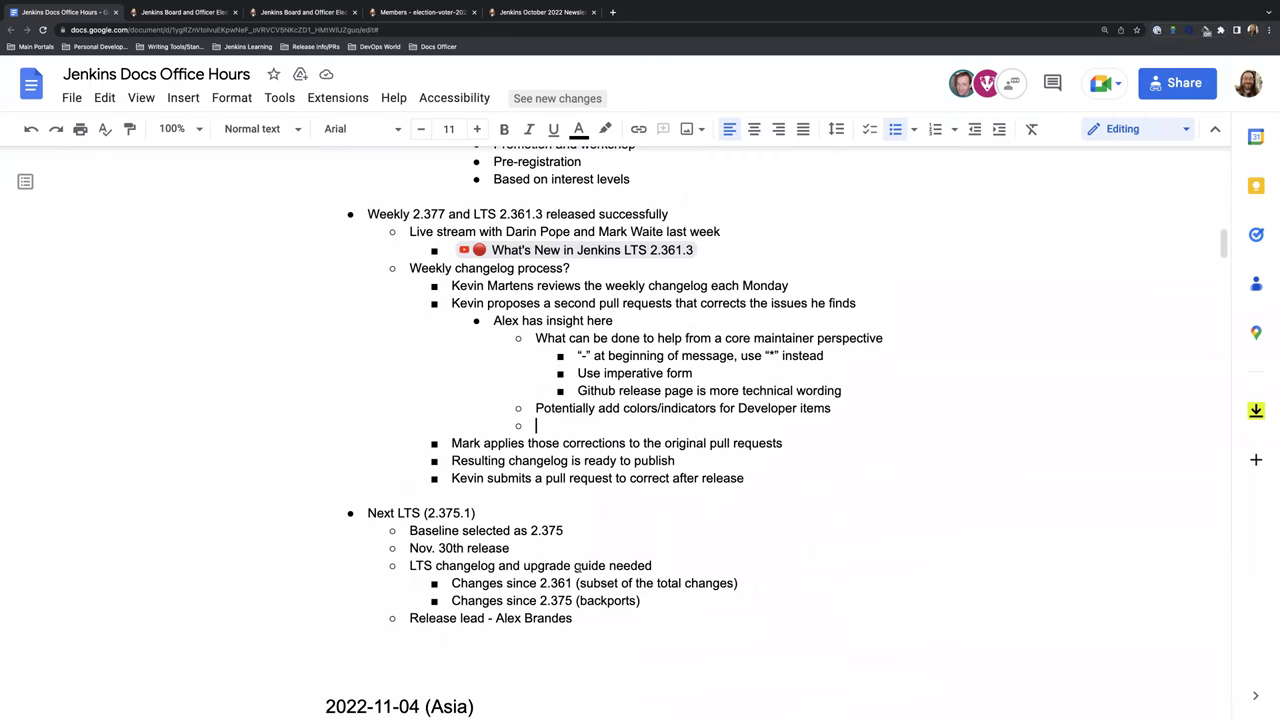
pyautogui.scroll(-1, 577, 568)
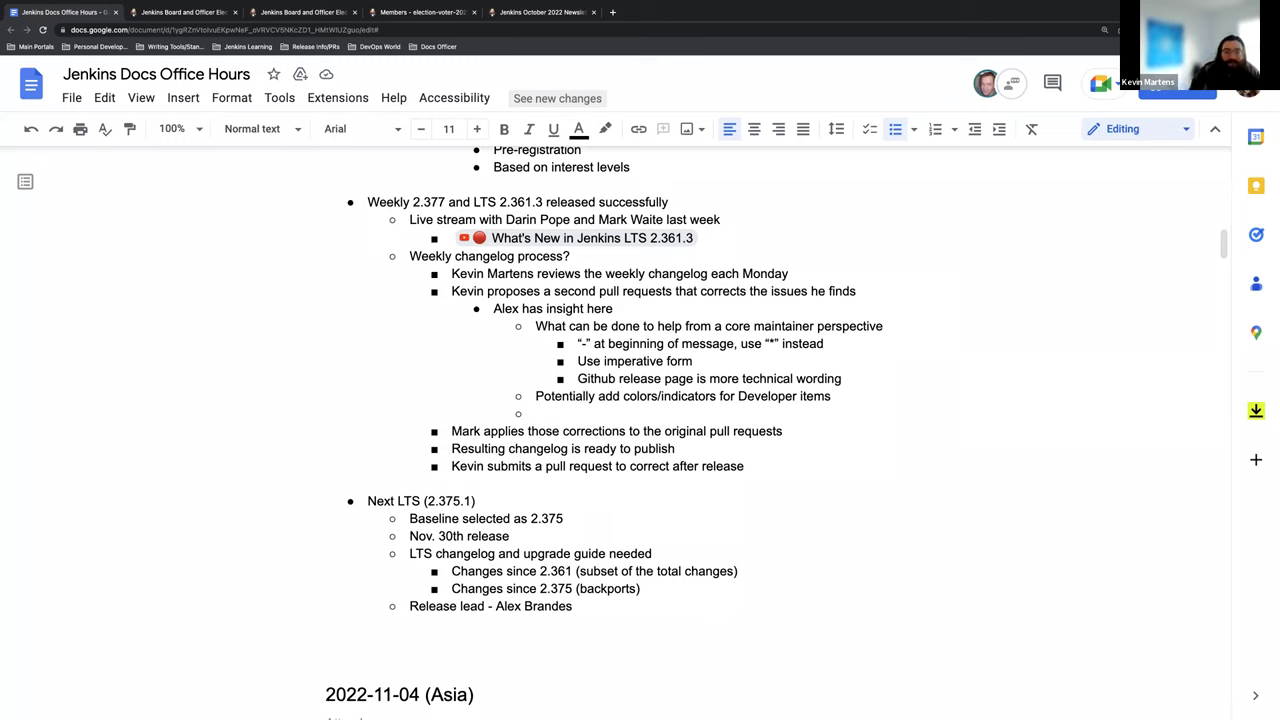
# Step: Return to the 2022-11-10 (Europe) heading and view its attendees, action items and Jenkins elections sections
pyautogui.scroll(1, 735, 310)
pyautogui.scroll(5, 735, 310)
pyautogui.scroll(1, 732, 305)
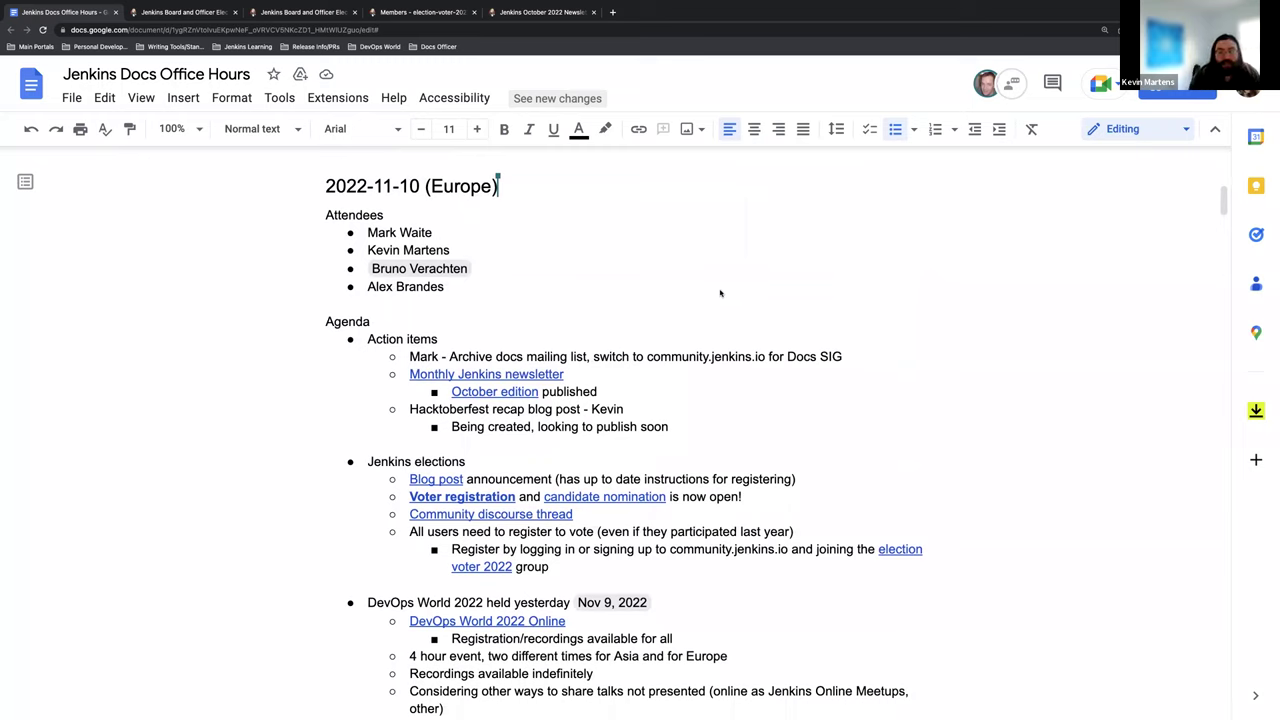
pyautogui.scroll(-1, 734, 264)
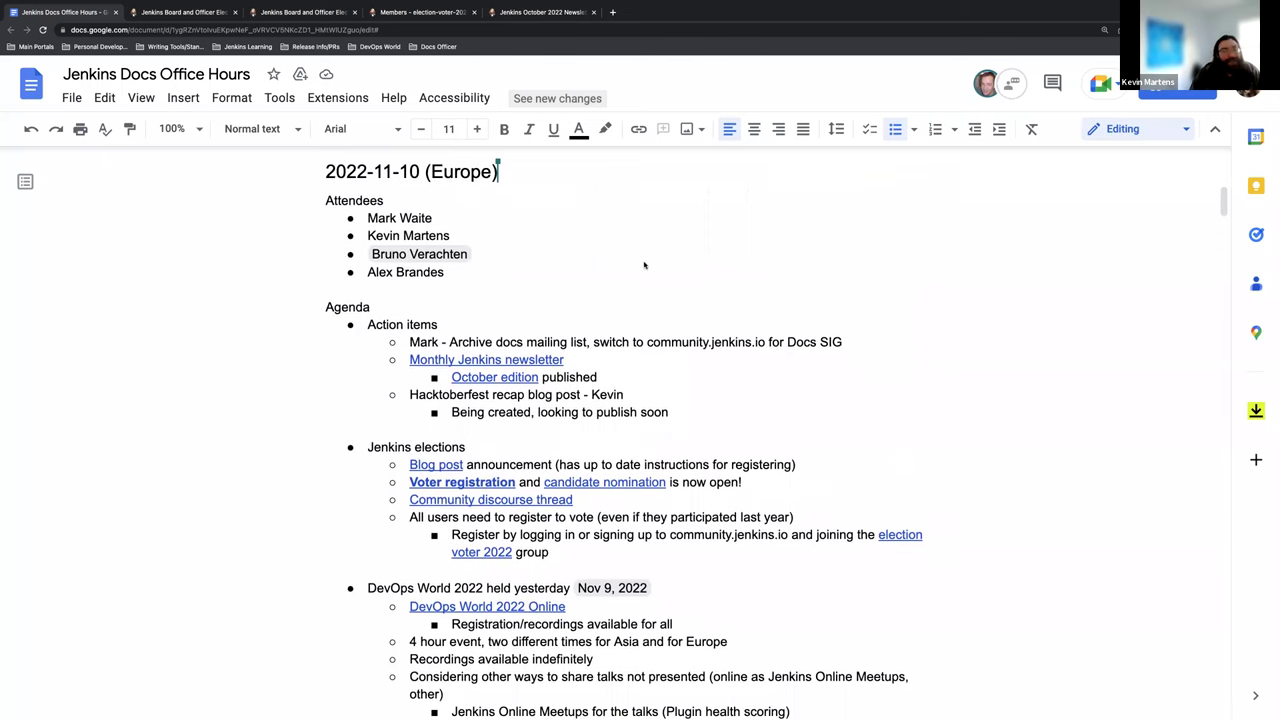
pyautogui.scroll(1, 659, 259)
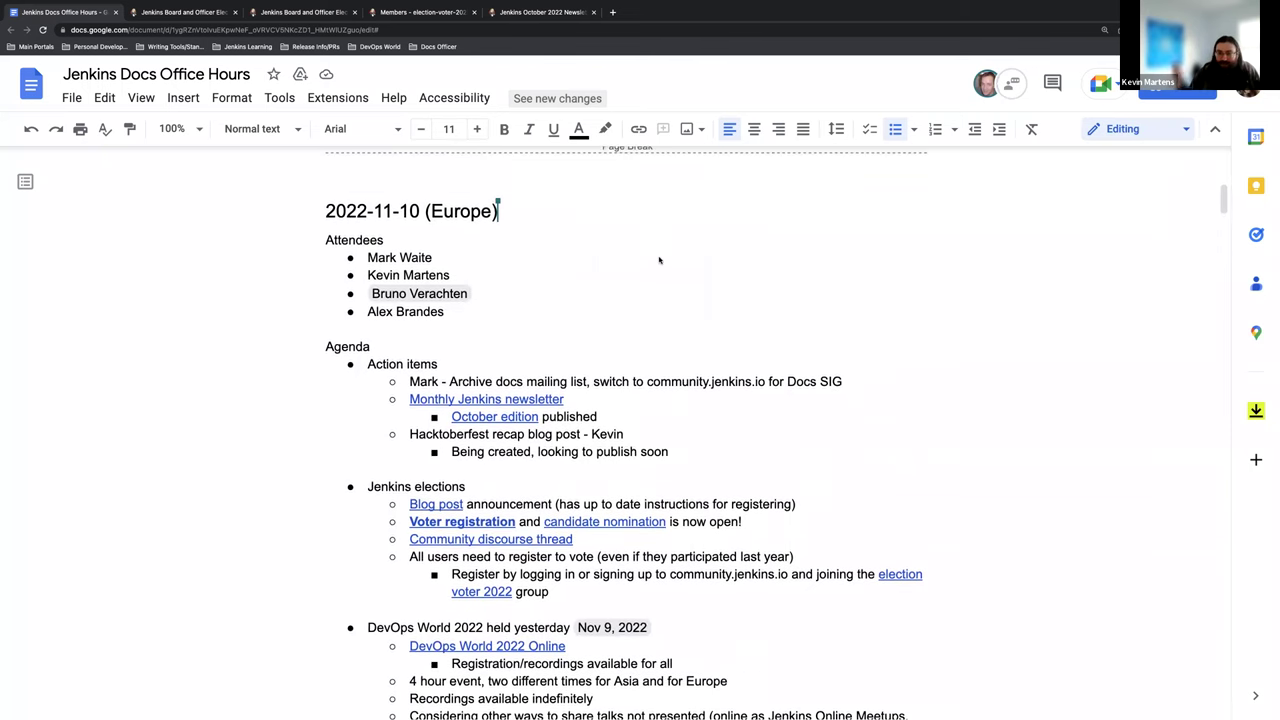